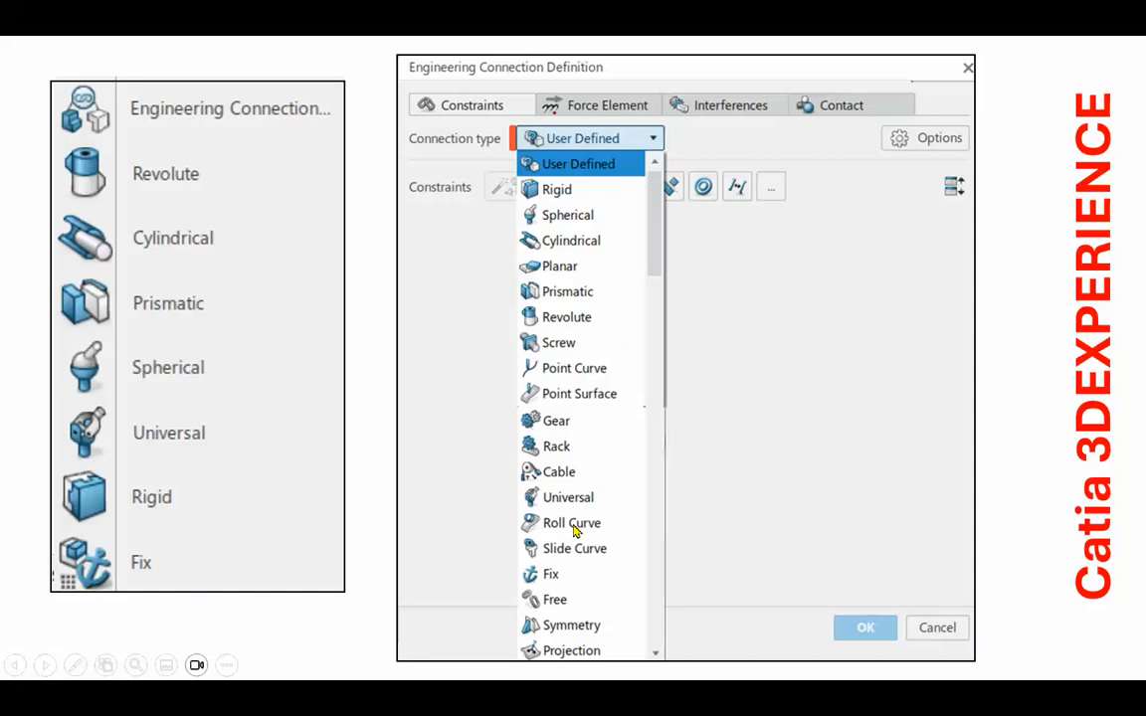
Exit the slide show and switch to the wheel, frame and plate assembly in 3DEXPERIENCE.
key("Right")
left_click(570, 515)
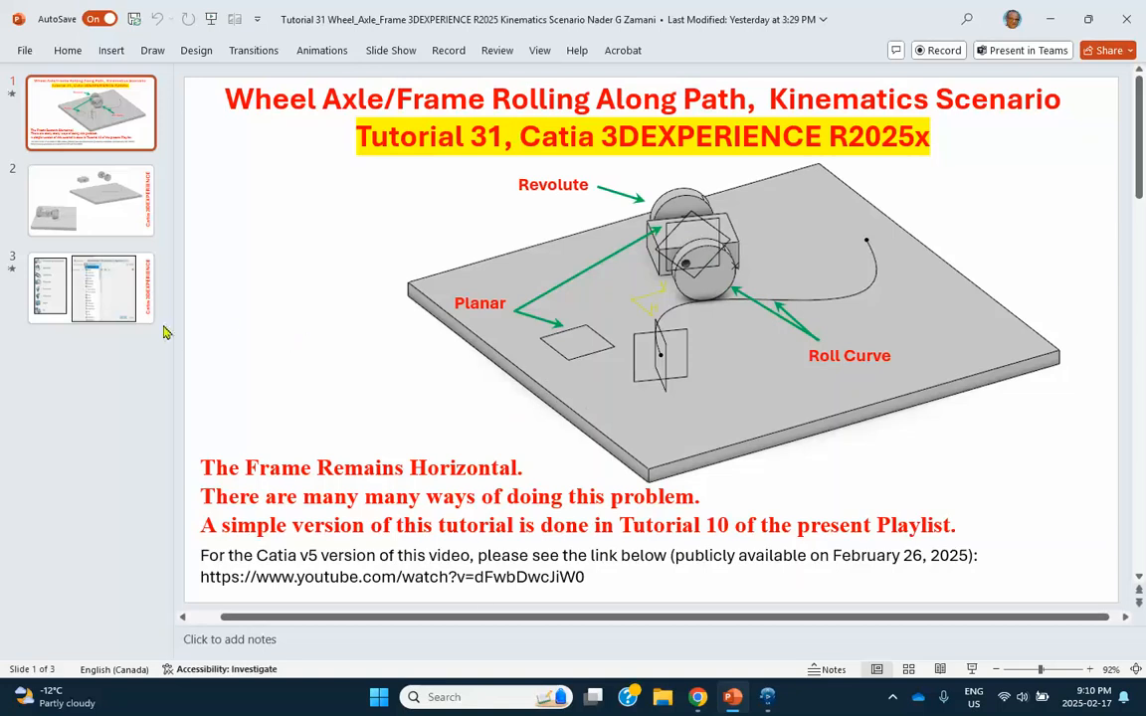
left_click(766, 698)
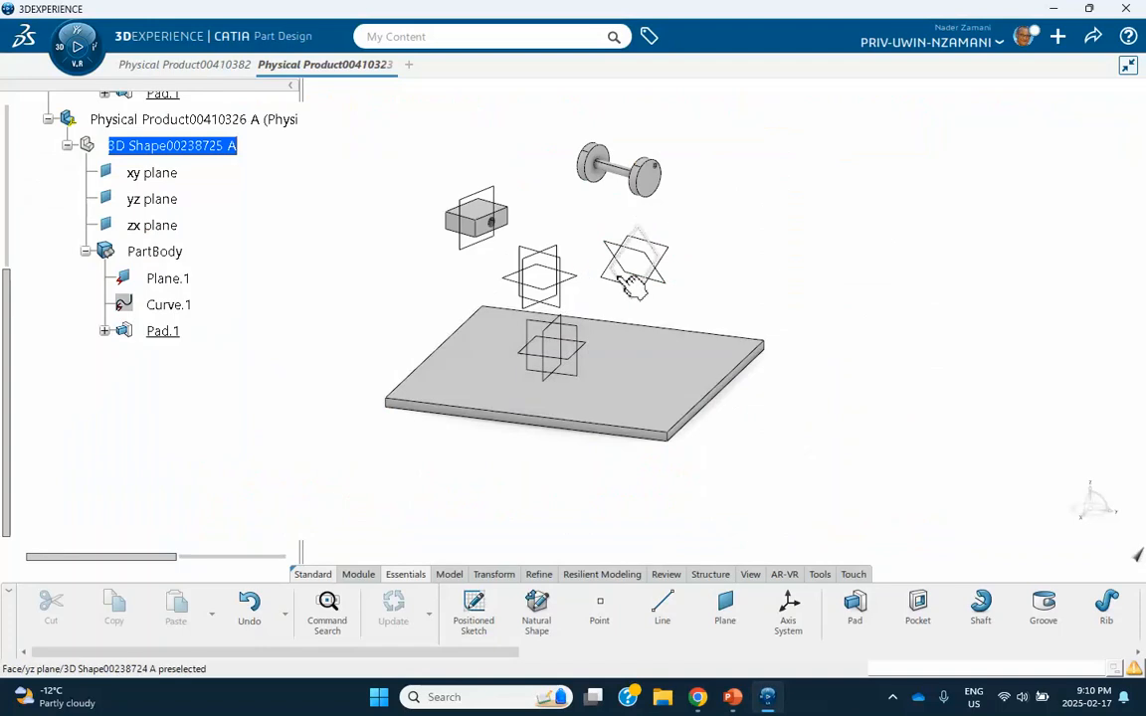
Collapse the wheel-axle part in the tree, expand the plate part and make the plate's 3D shape active.
middle_click_drag(633, 286, 604, 281)
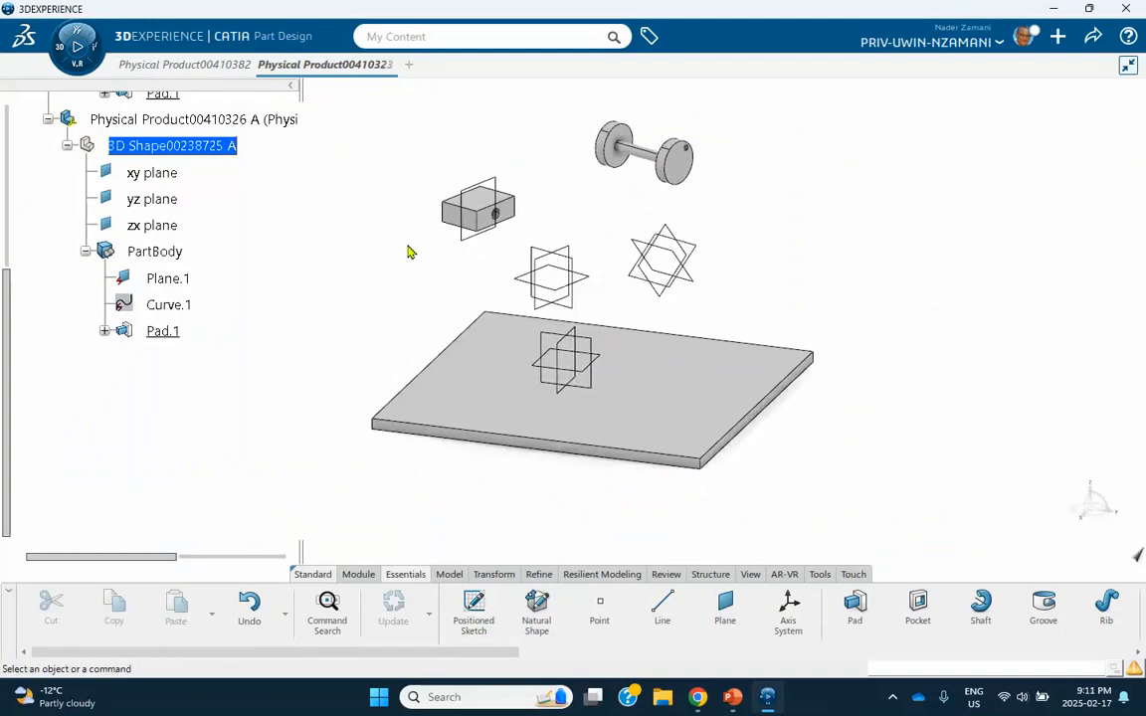
scroll(229, 263, "up", 5)
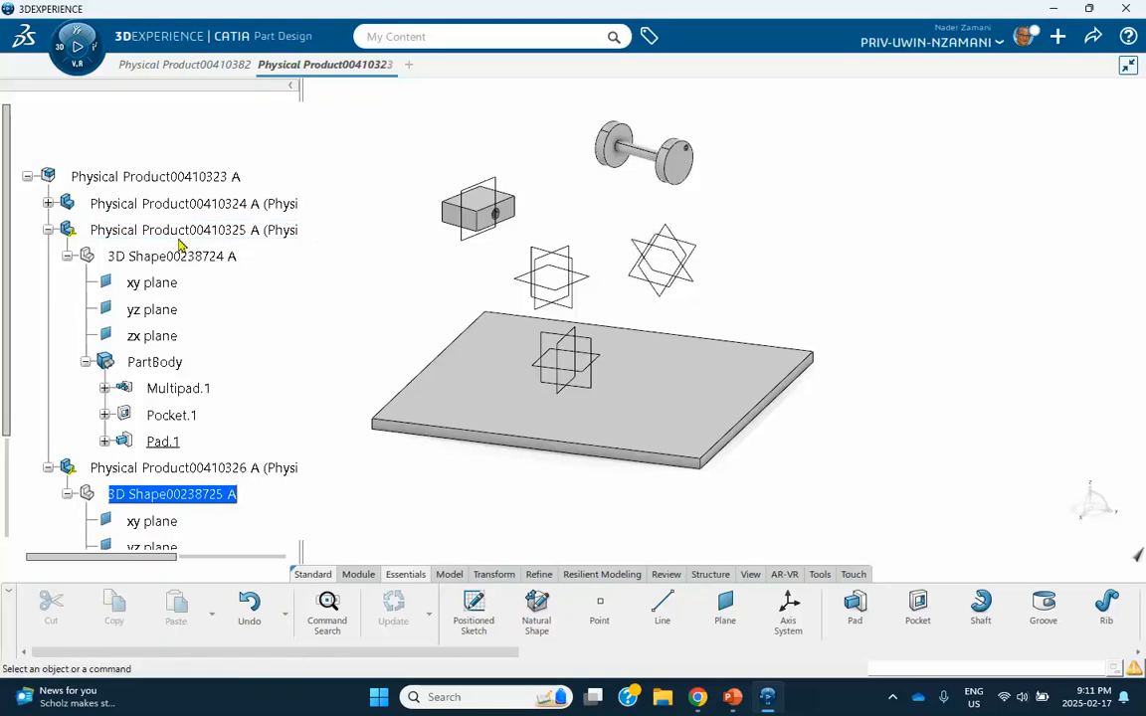
scroll(284, 286, "down", 2)
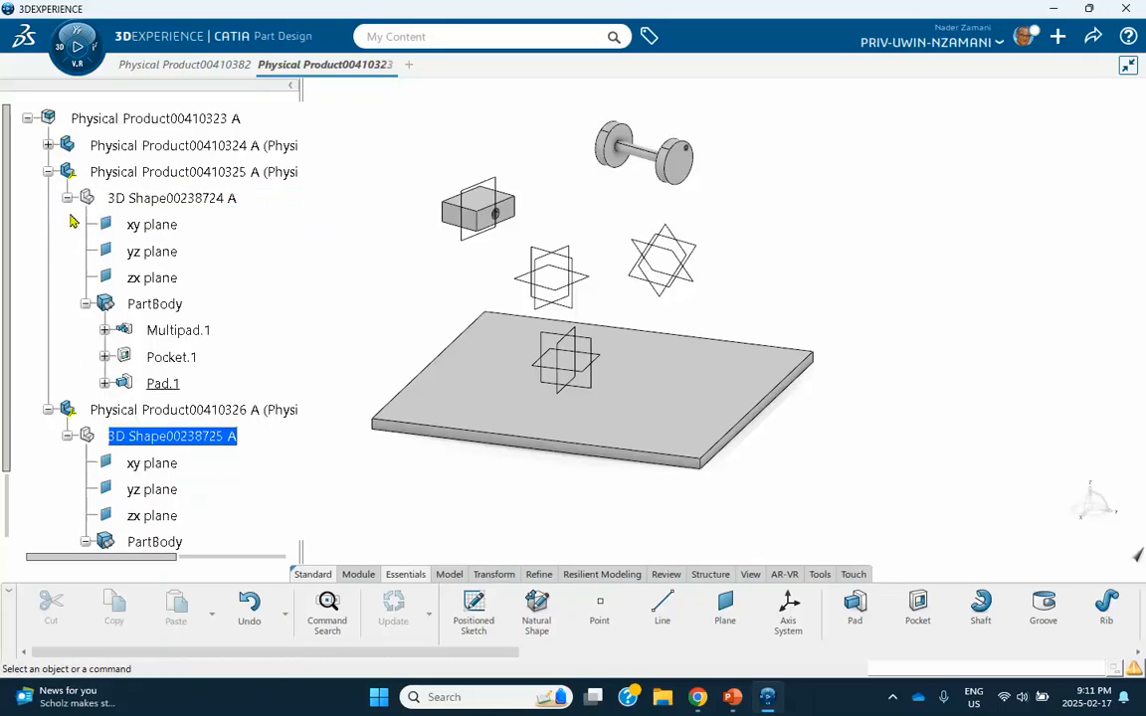
left_click(47, 173)
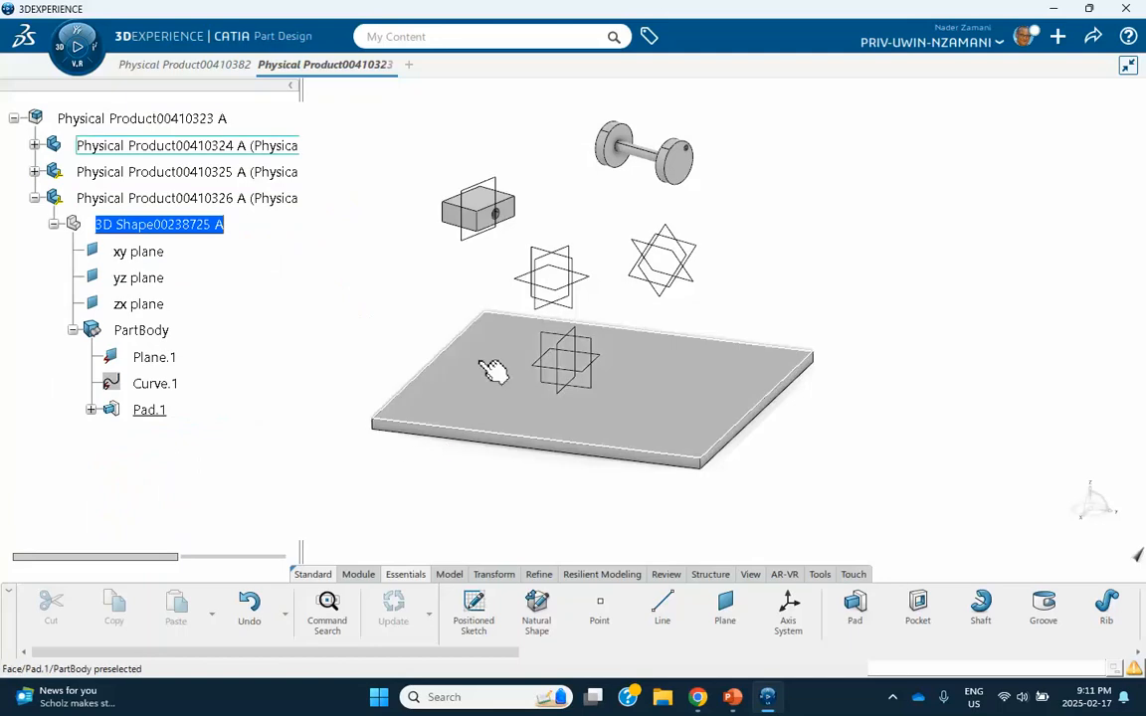
left_click(35, 145)
left_click(169, 174)
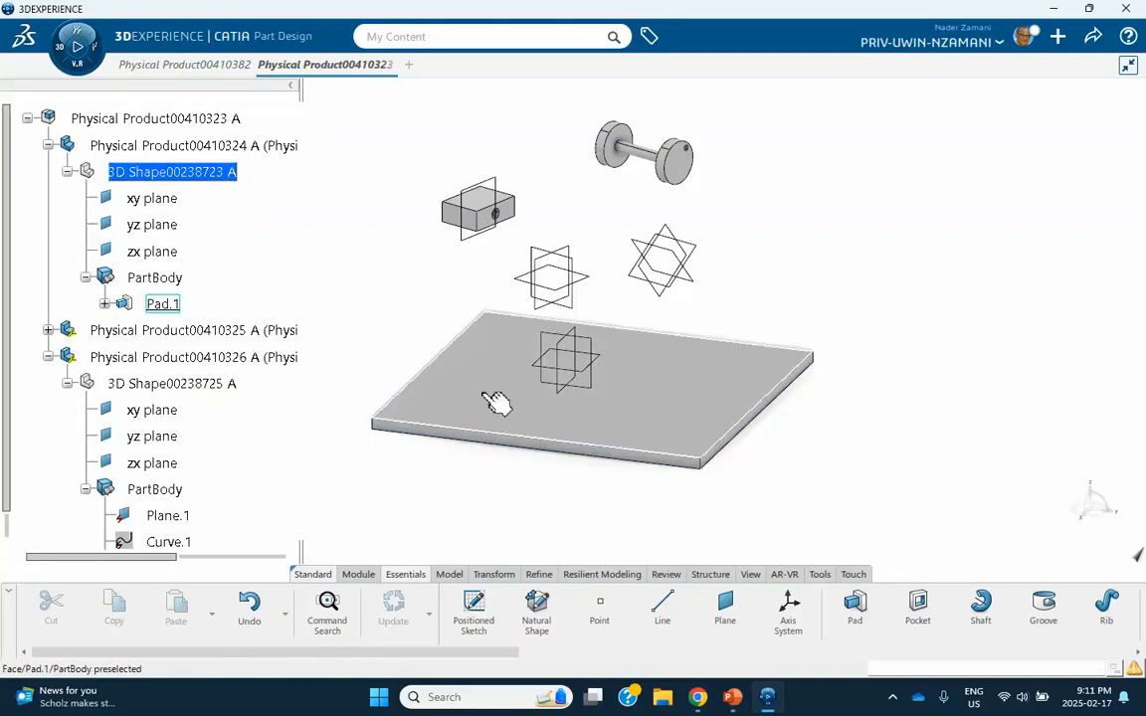
Sketch an open S-shaped spline through four points on the plate's top face and exit the sketch.
left_click(487, 399)
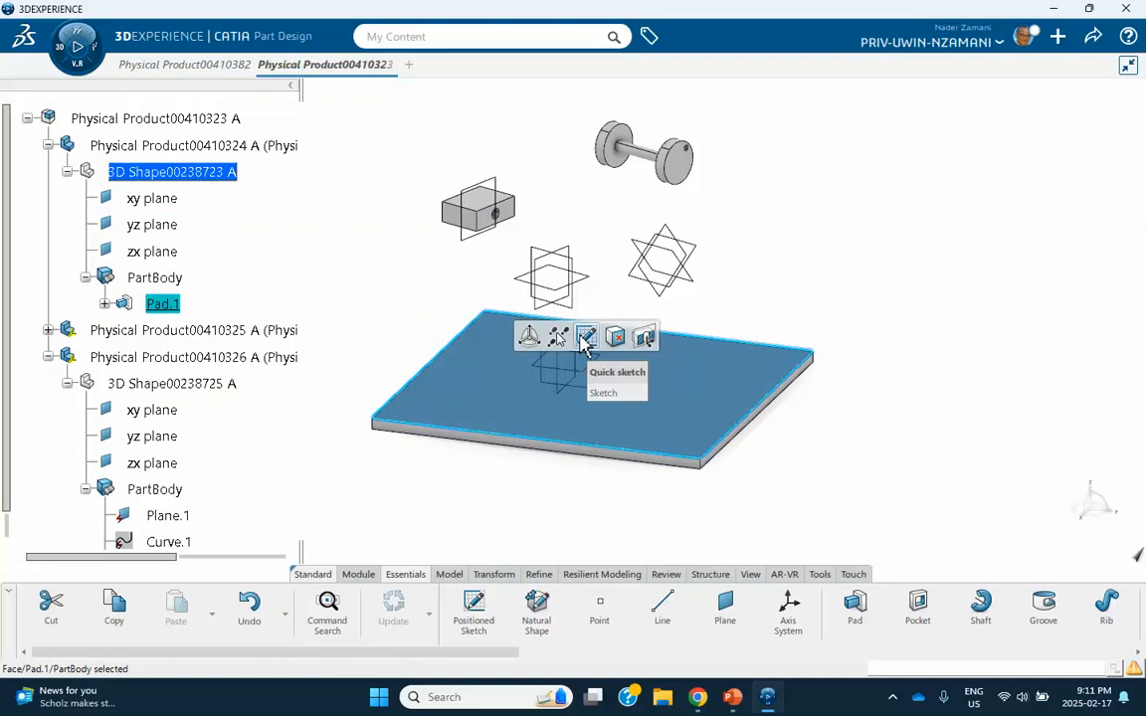
left_click(585, 339)
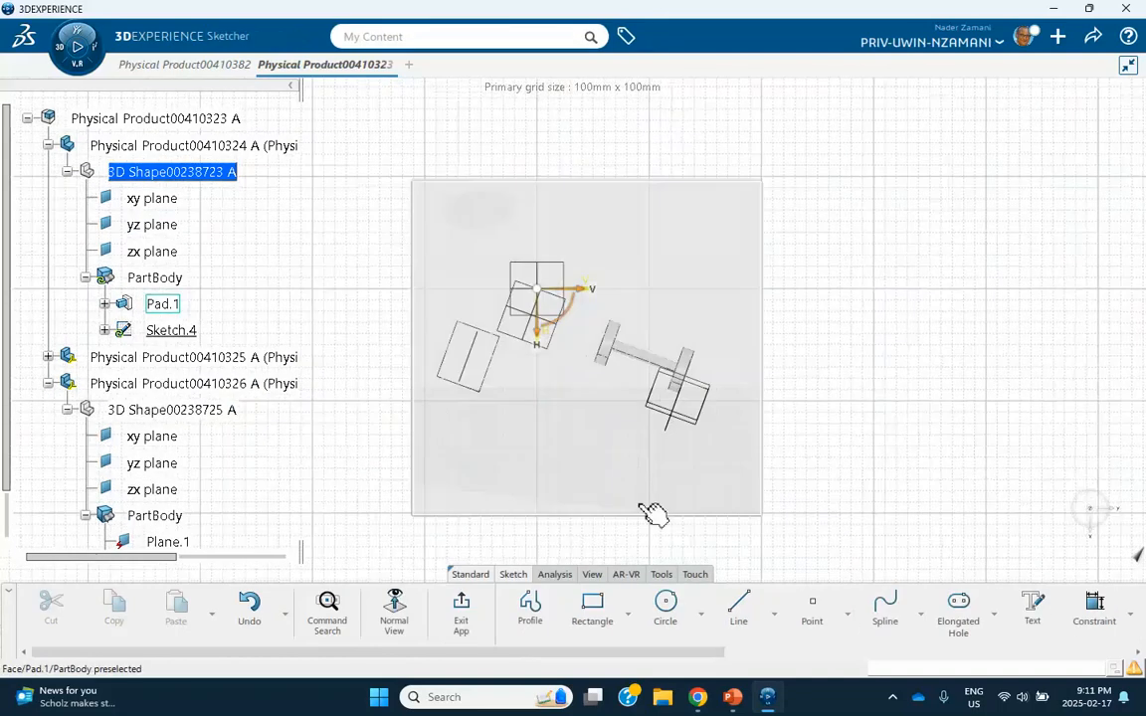
left_click(894, 619)
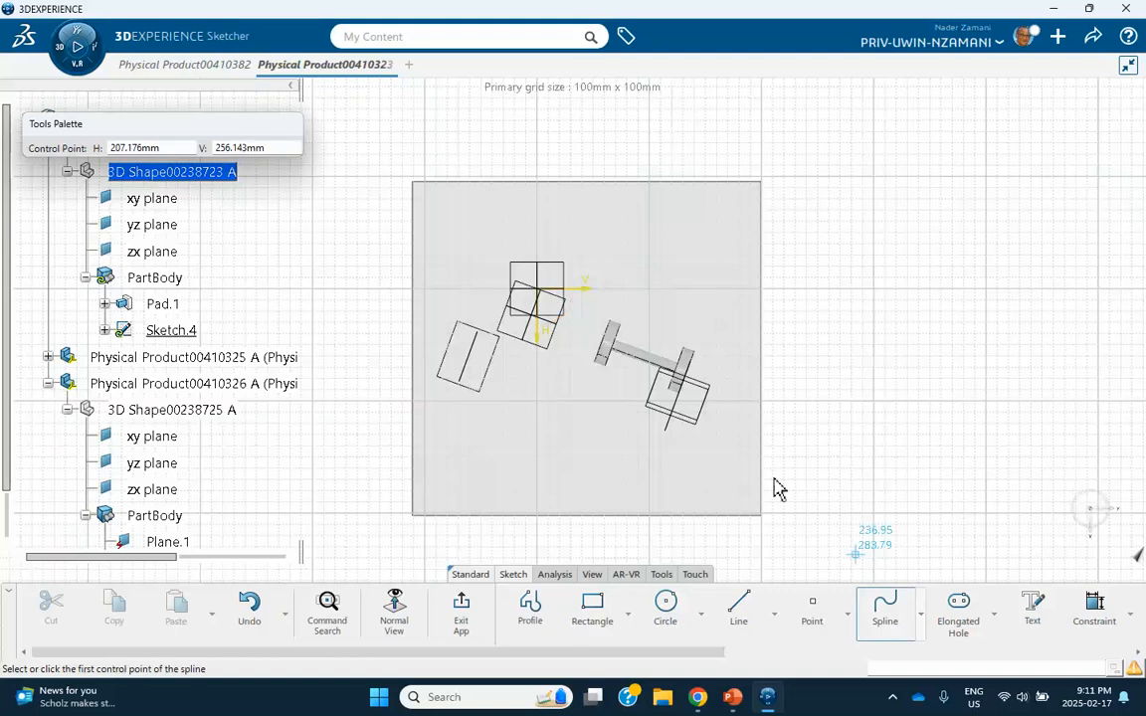
left_click(556, 469)
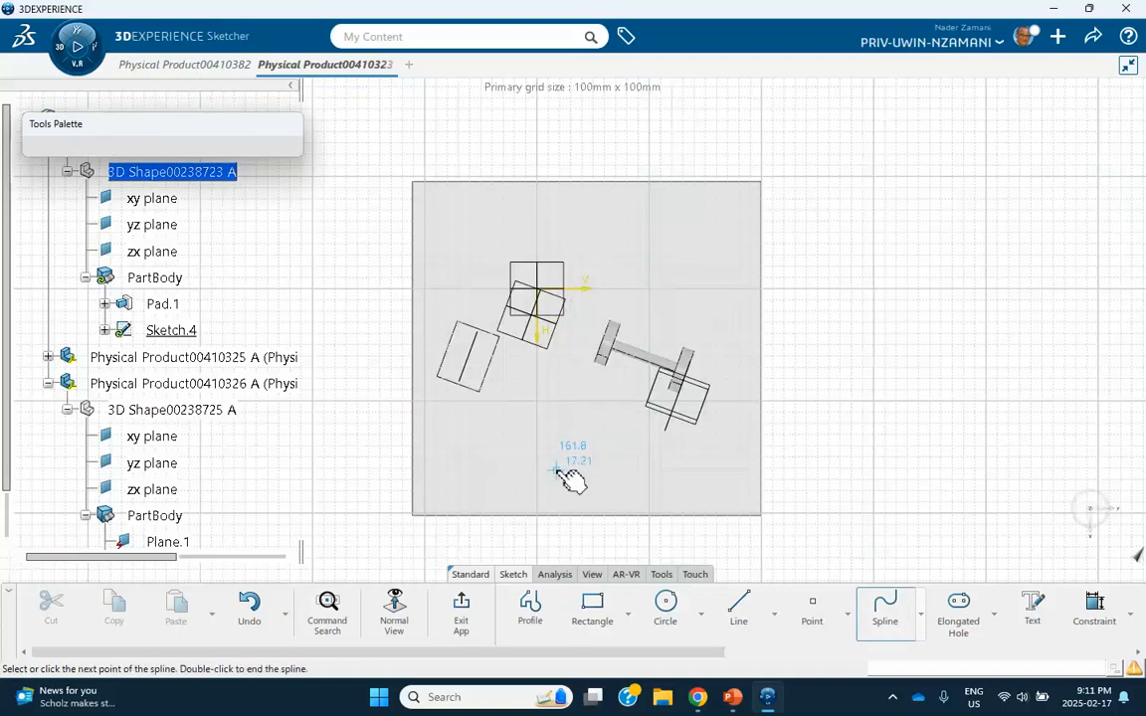
left_click(591, 393)
left_click(537, 296)
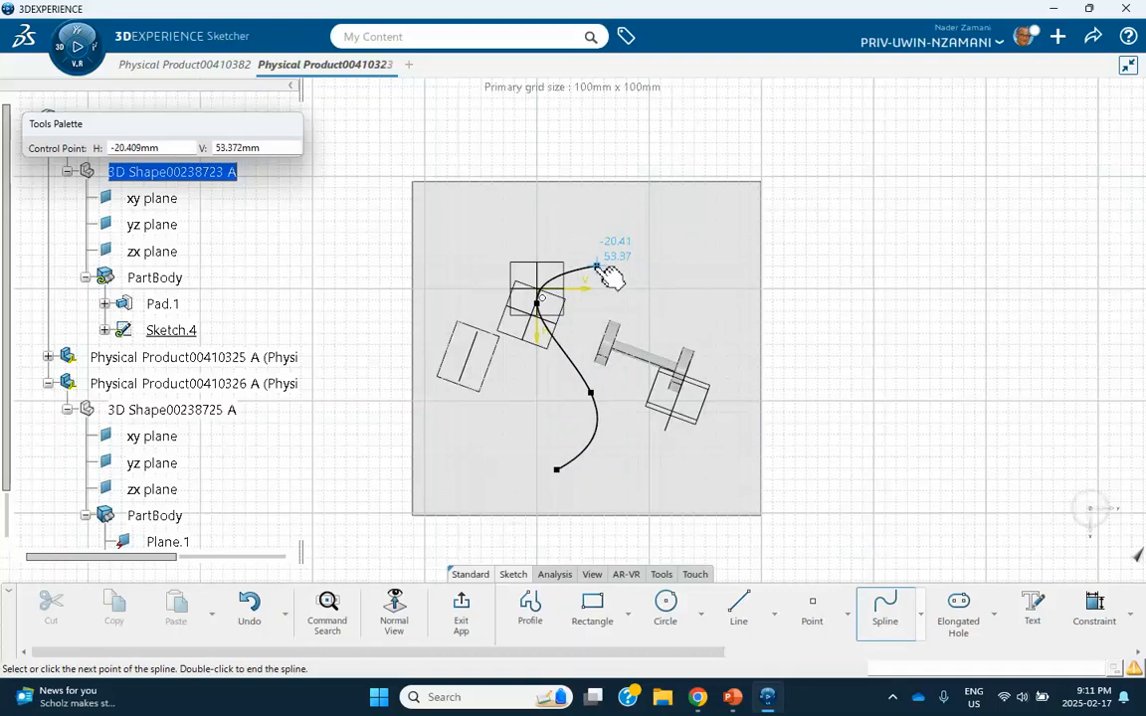
double_click(590, 265)
left_click(835, 325)
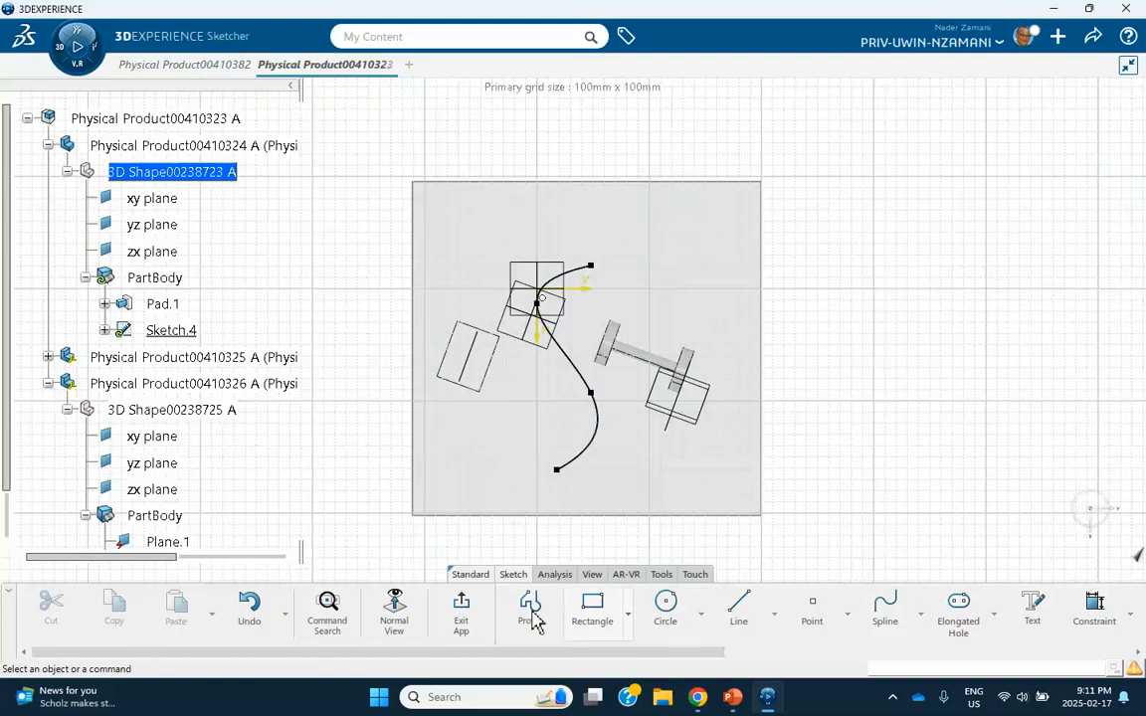
left_click(460, 607)
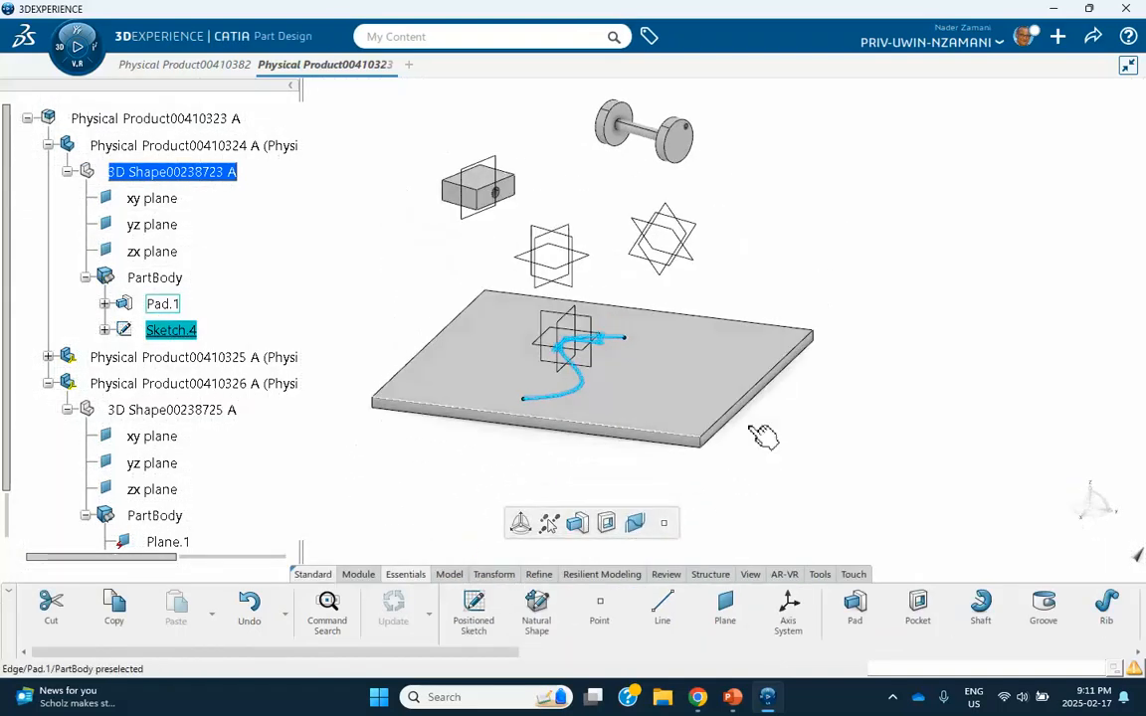
left_click(866, 447)
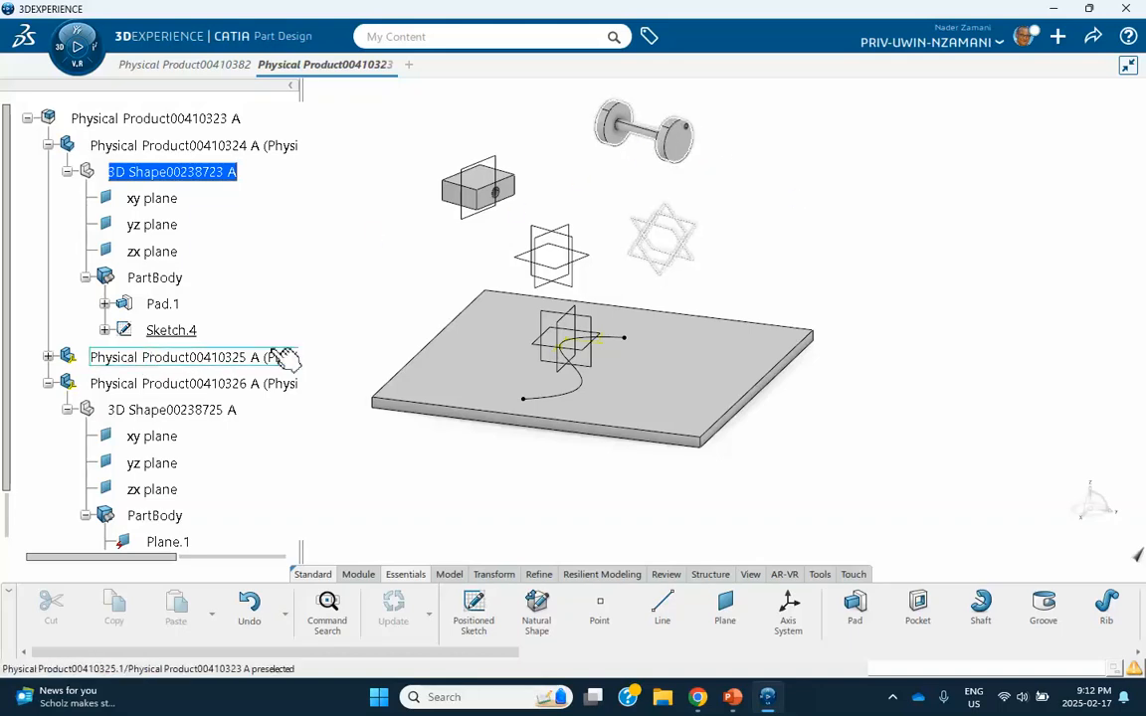
Activate the wheel-axle part's 3D shape and create an On curve point 92.747 mm along one wheel's outer rim edge.
left_click(48, 356)
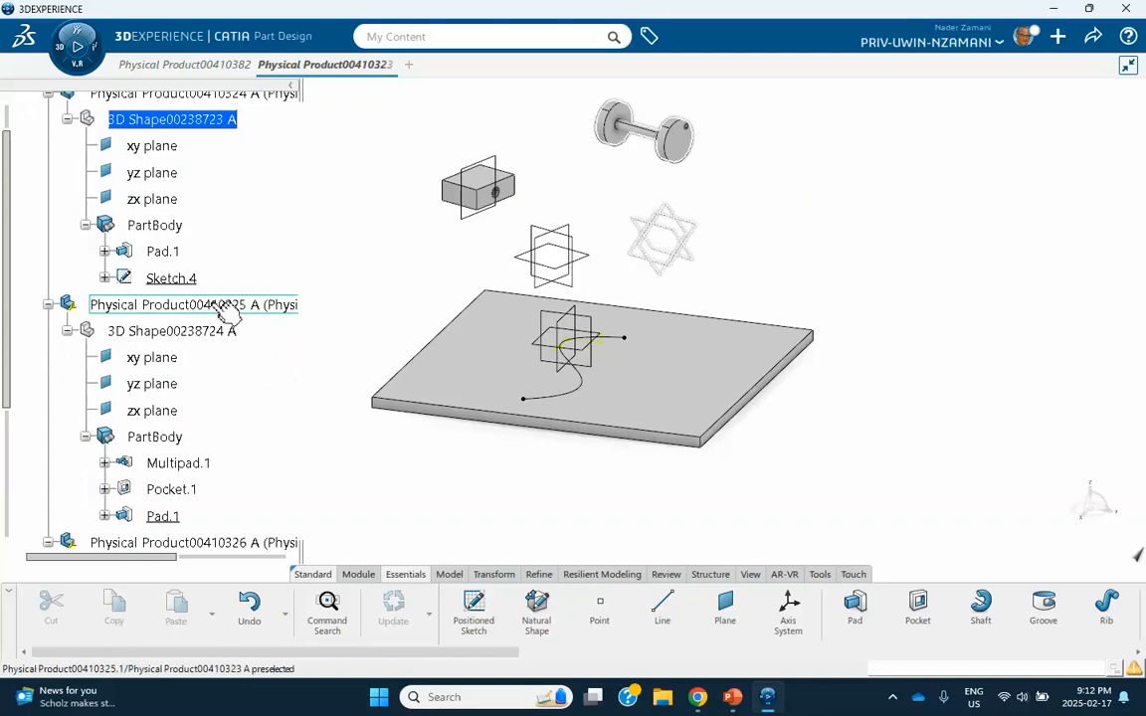
left_click(211, 334)
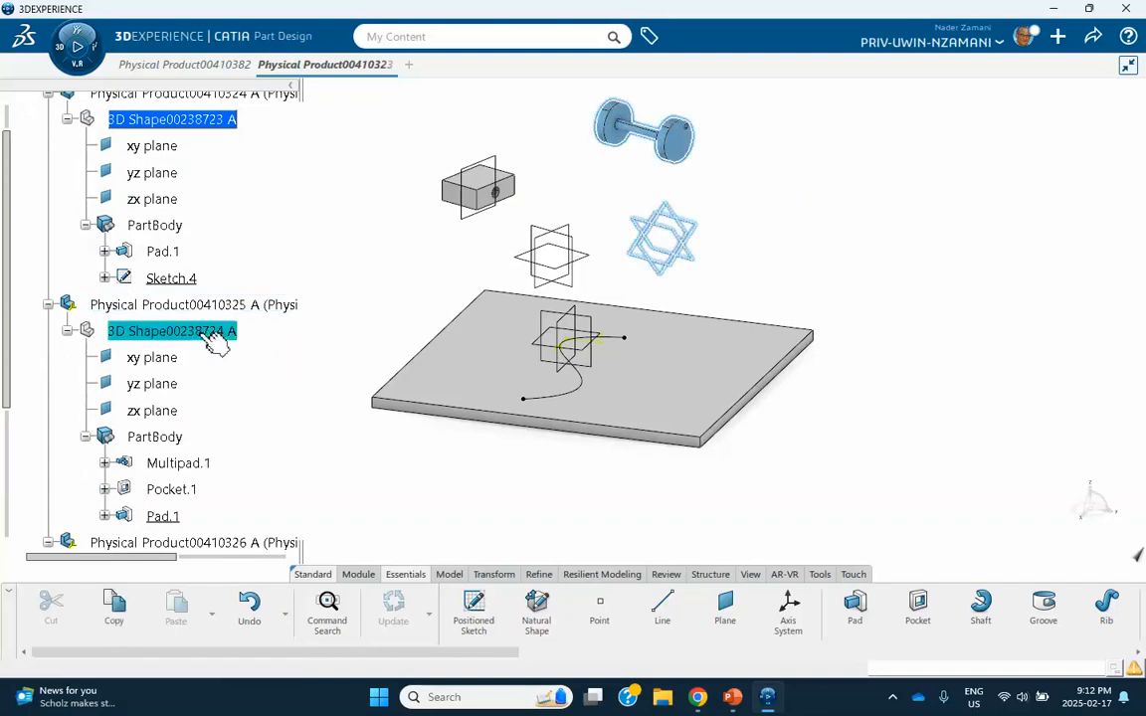
double_click(210, 335)
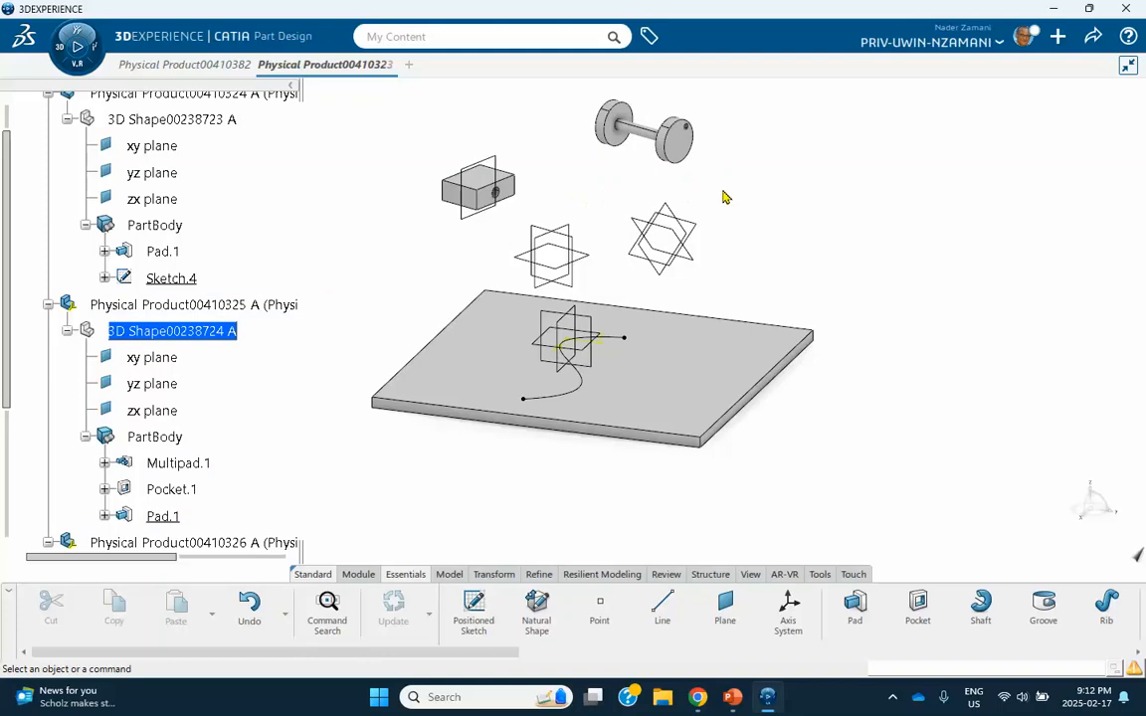
left_click(599, 608)
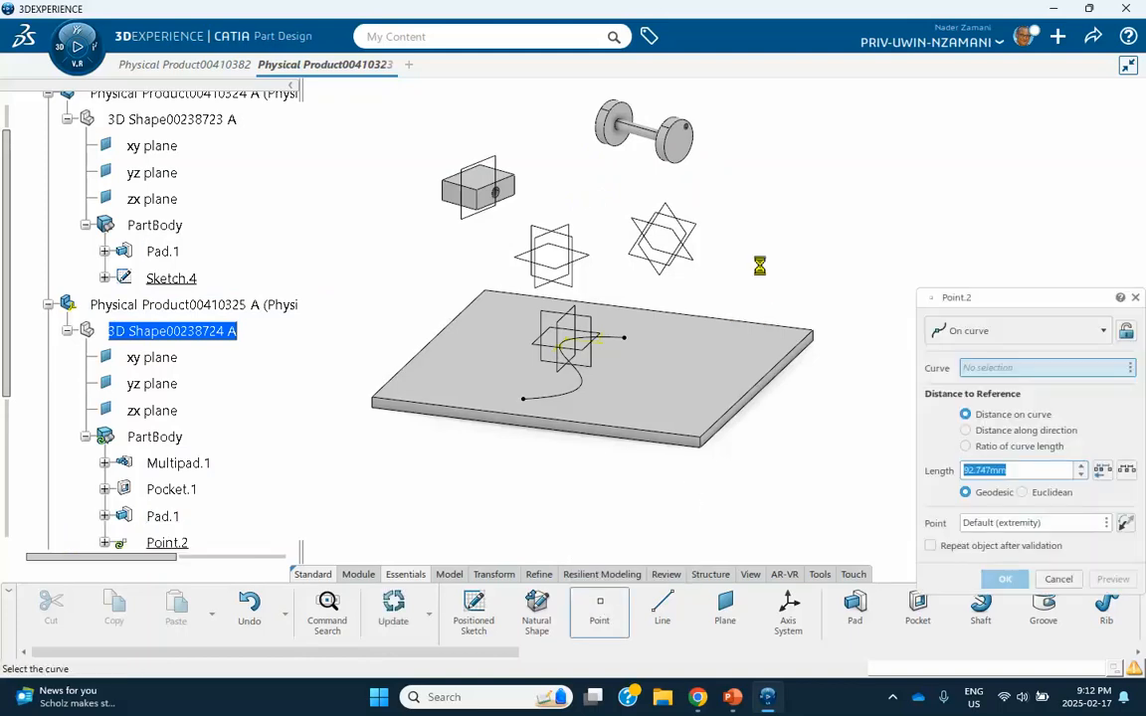
middle_click_drag(761, 222, 672, 218)
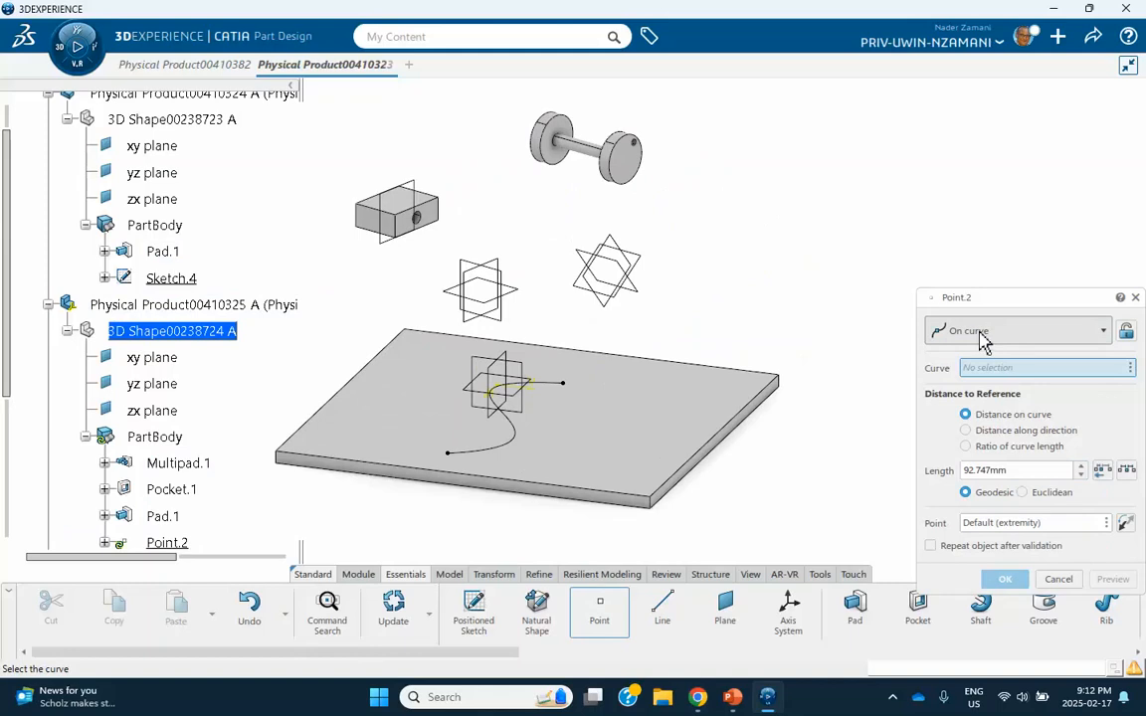
left_click(641, 203)
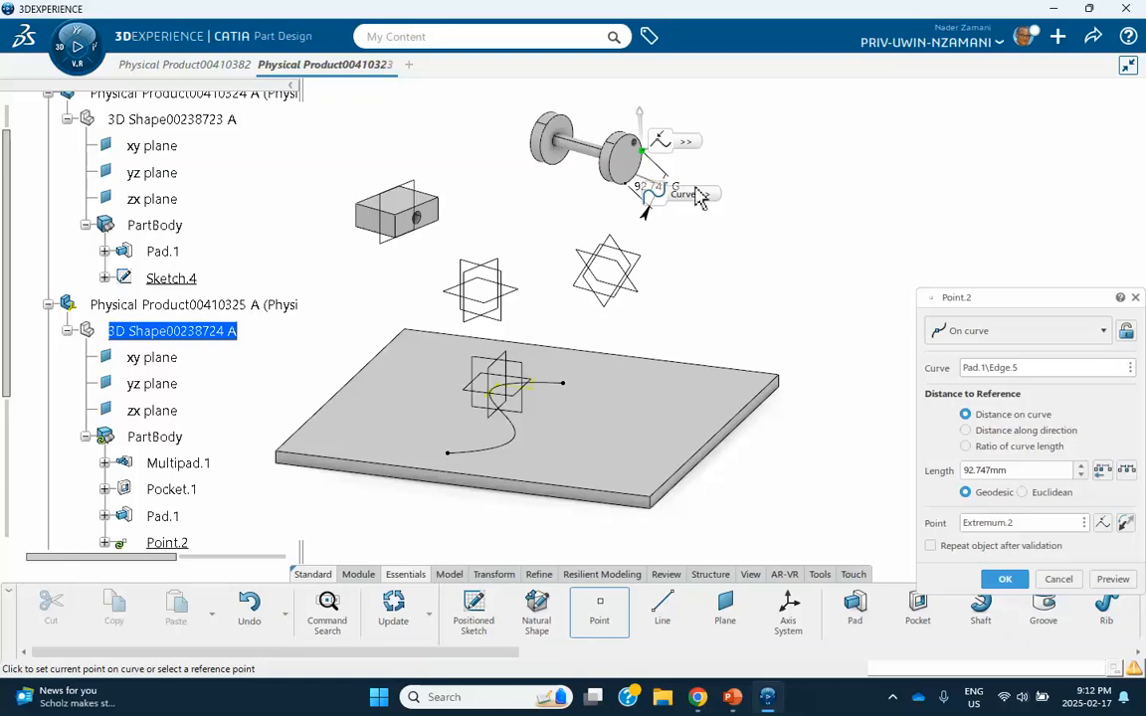
left_click(1015, 581)
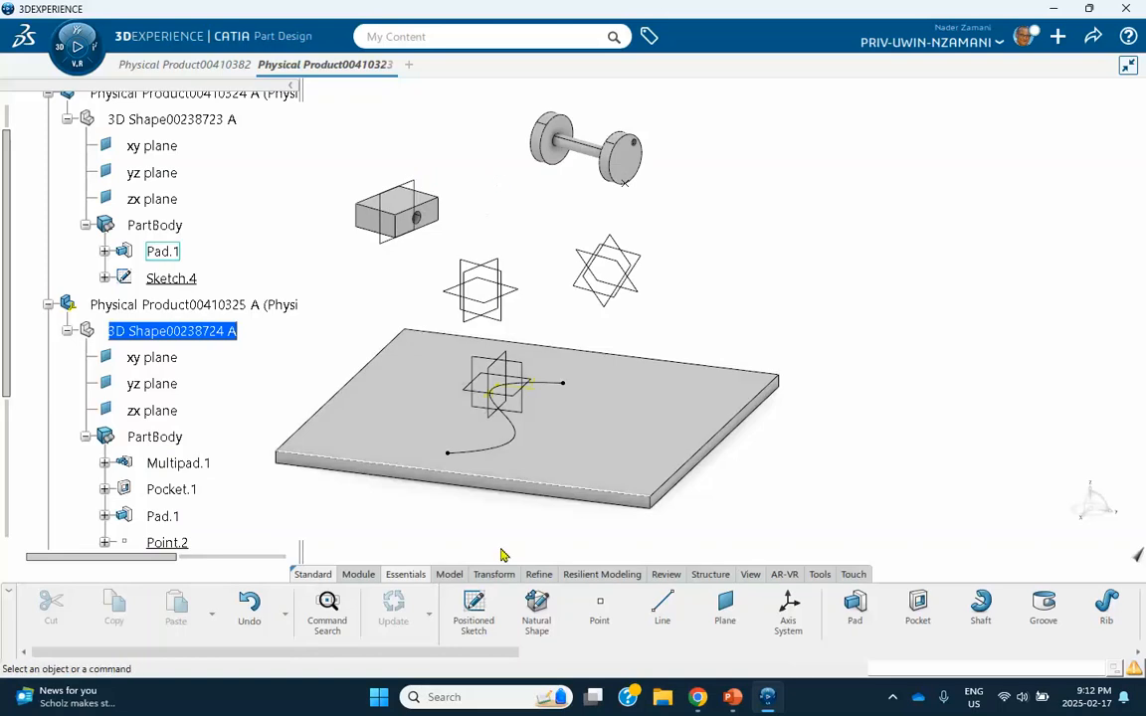
Create a Between plane with ratio 0.5 midway between the inner faces of the two wheels.
left_click(723, 607)
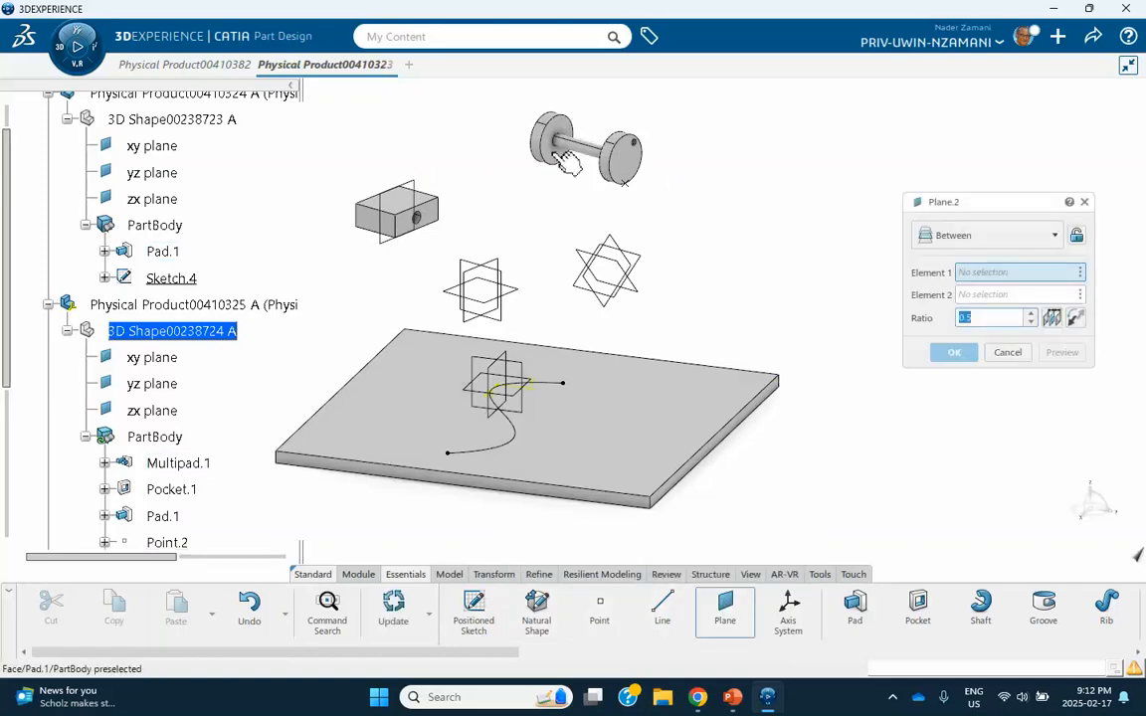
left_click(986, 247)
left_click(931, 486)
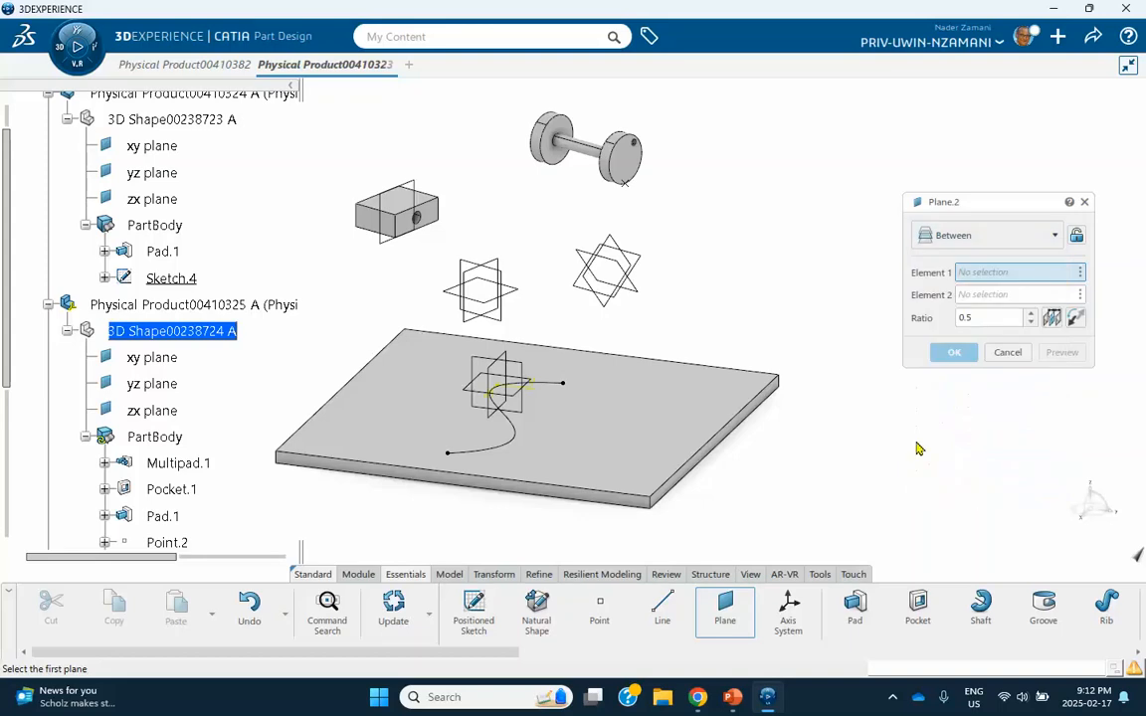
left_click(571, 128)
middle_click_drag(568, 187, 905, 179)
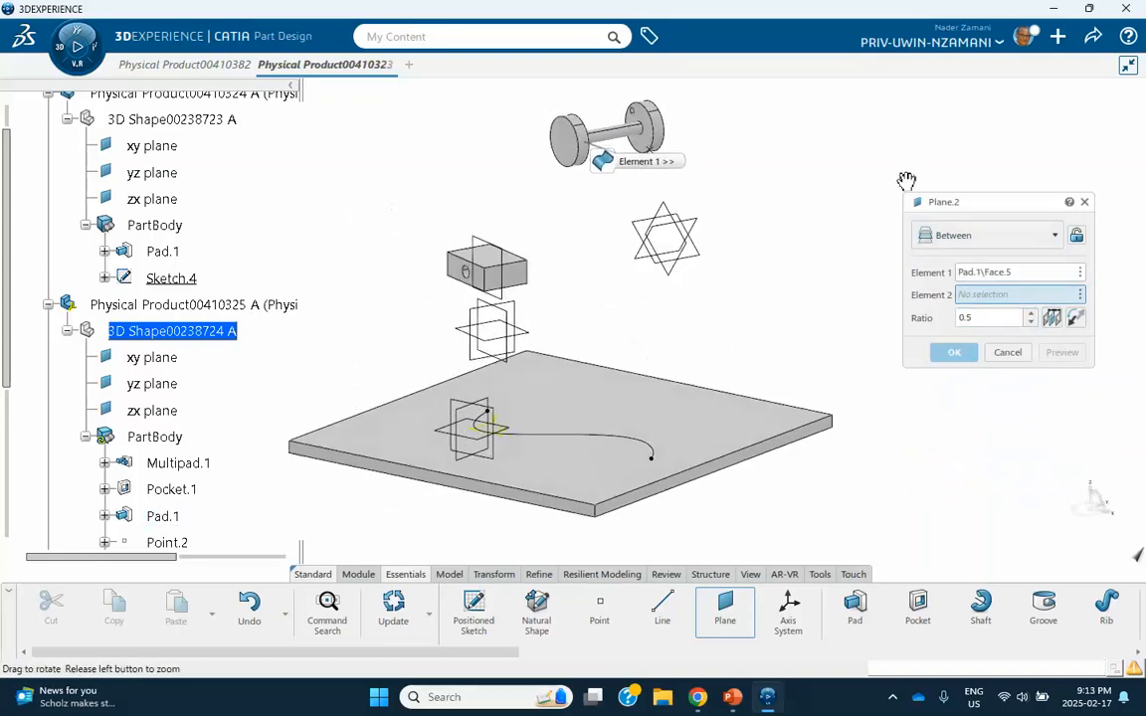
left_click(652, 119)
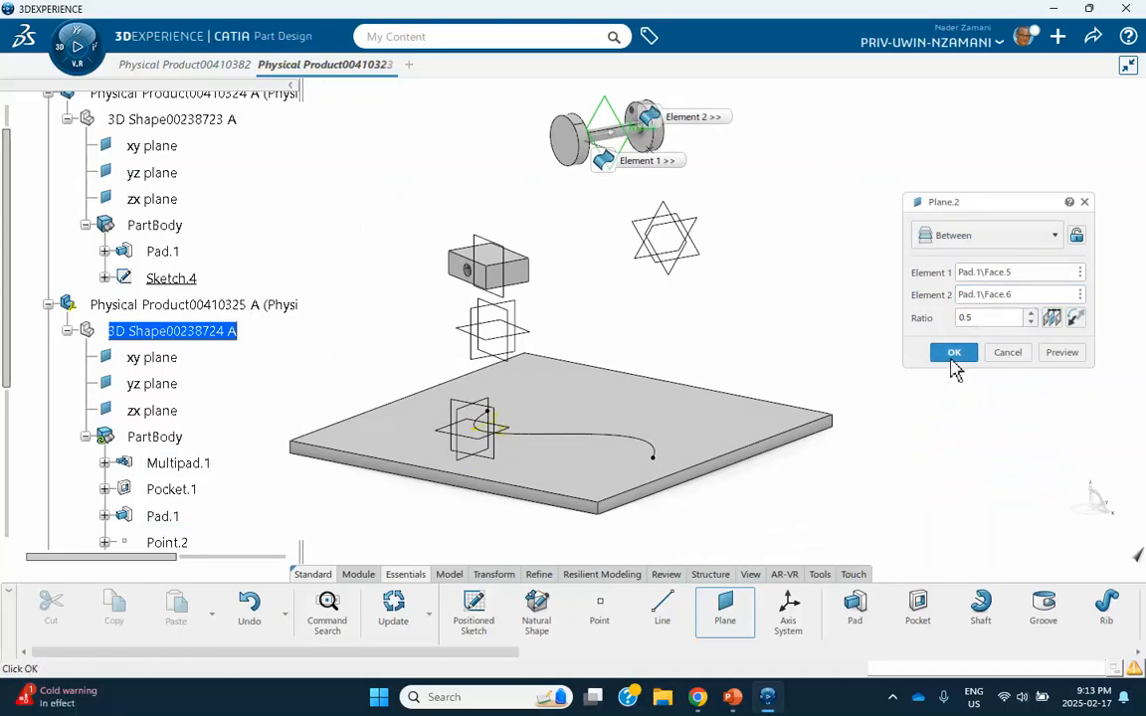
middle_click_drag(952, 361, 617, 144)
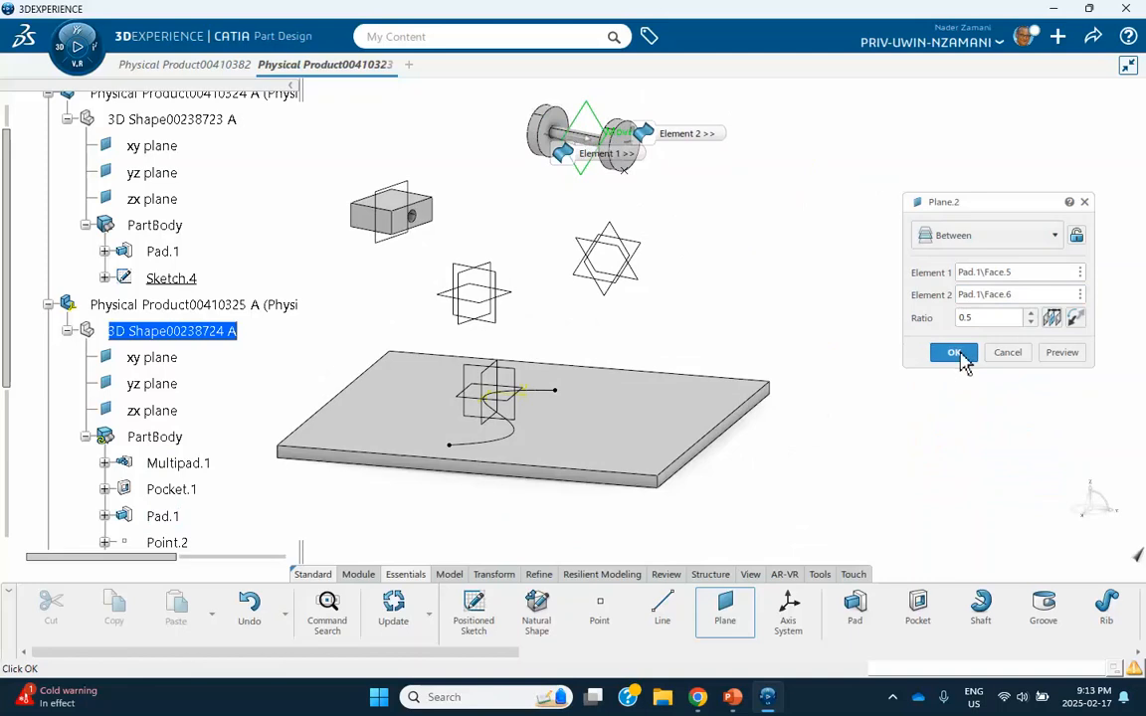
left_click(950, 355)
Hide the xy, yz and zx reference planes of the plate, frame and wheel-axle parts all together.
middle_click_drag(877, 340, 852, 311)
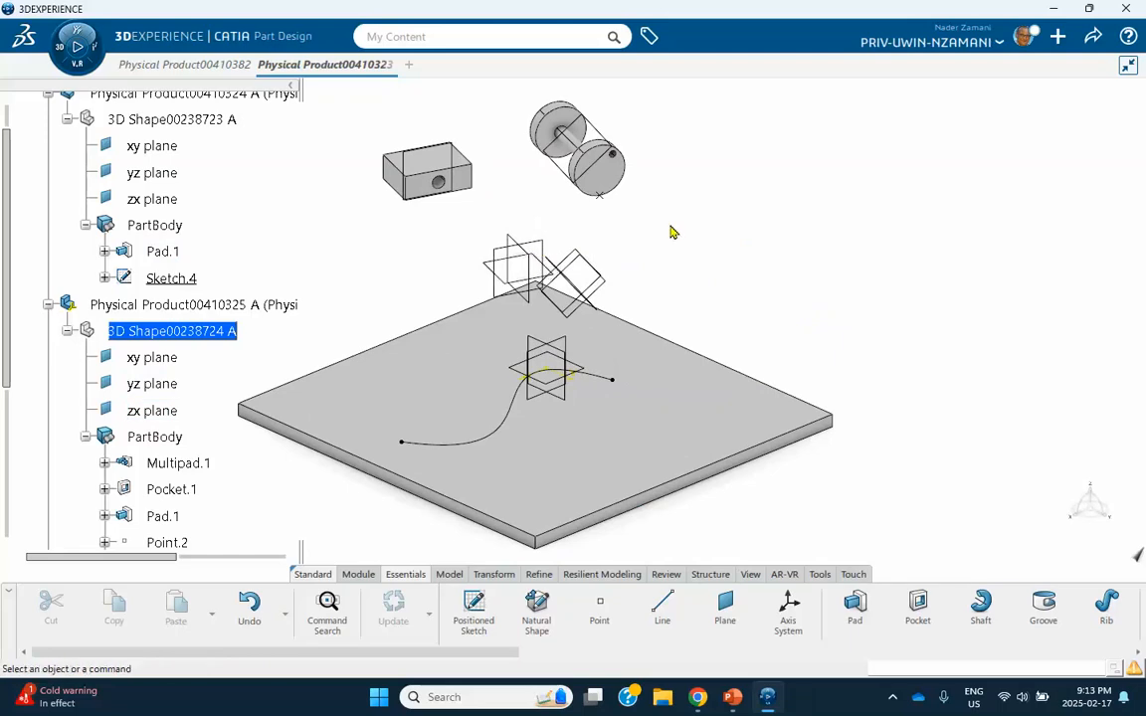
left_click(542, 245)
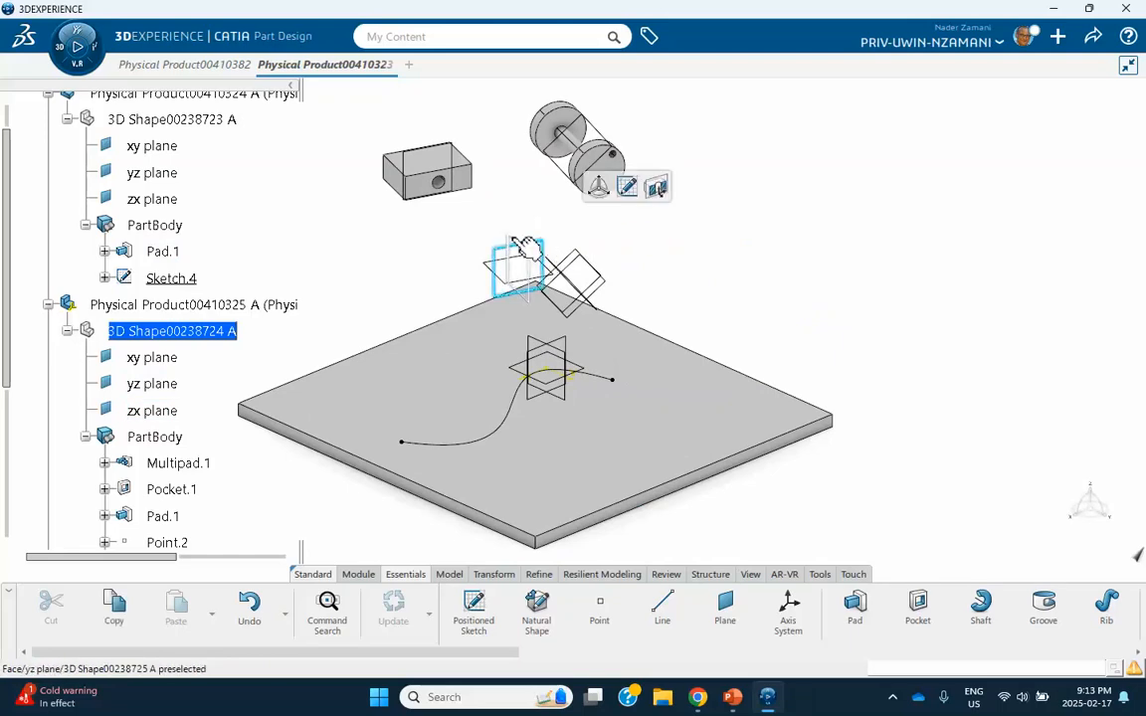
left_click(509, 242)
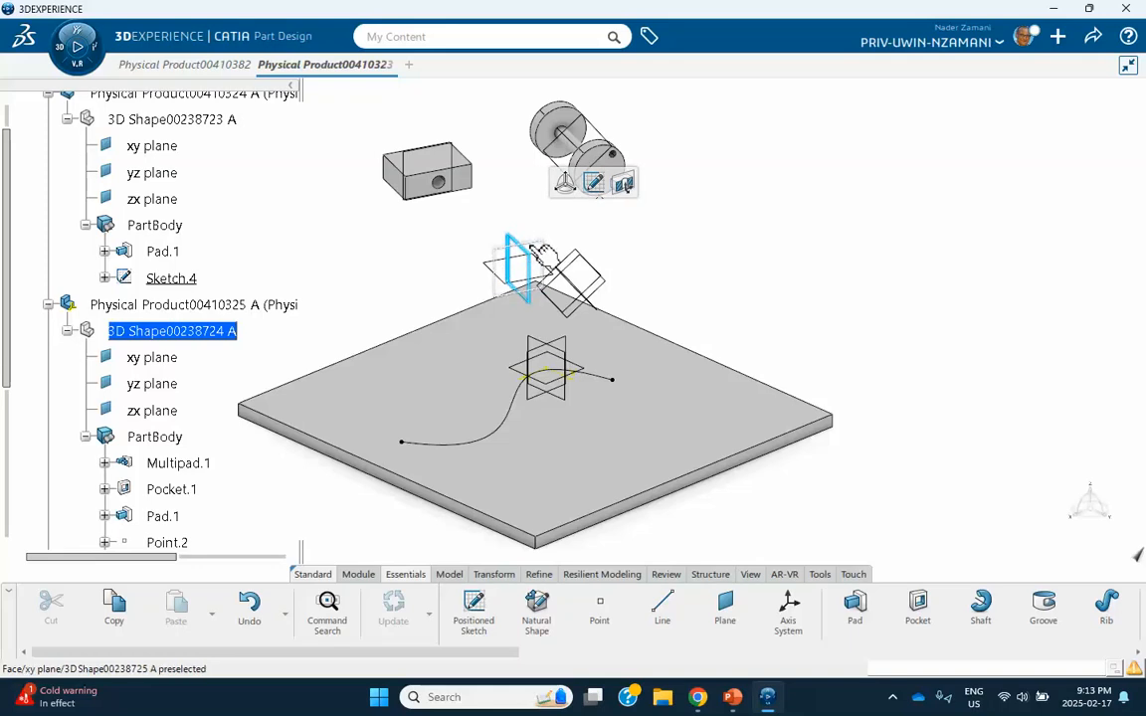
left_click(532, 248, "ctrl")
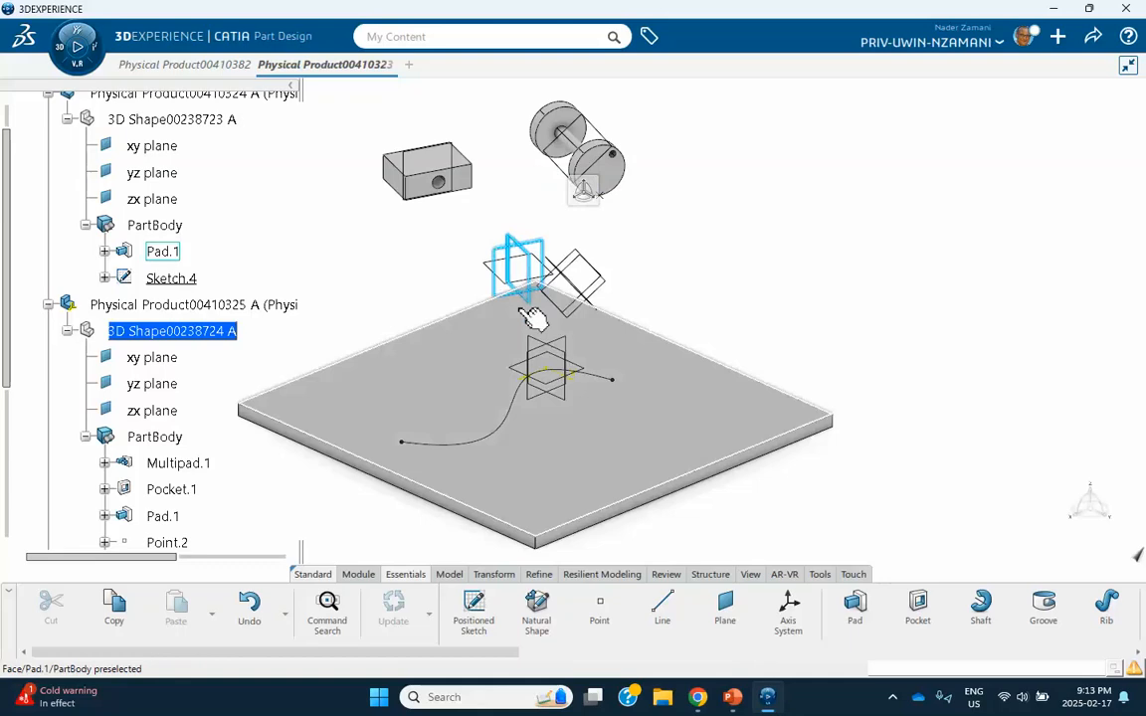
left_click(522, 283, "ctrl")
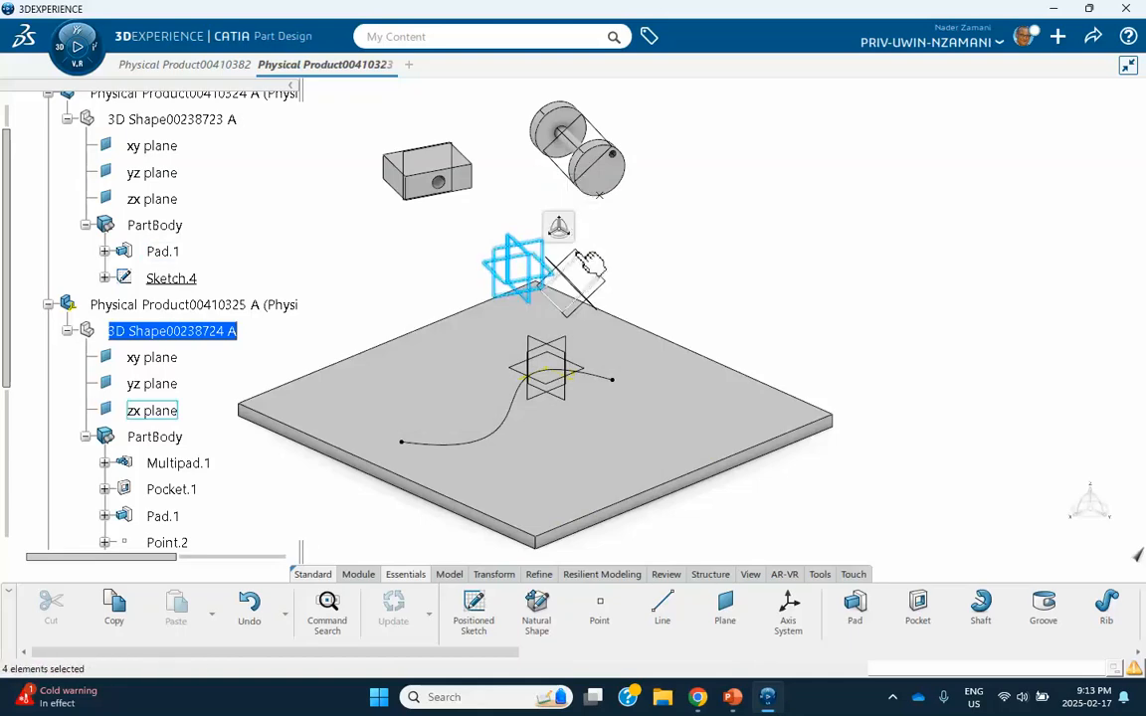
left_click(595, 303, "ctrl")
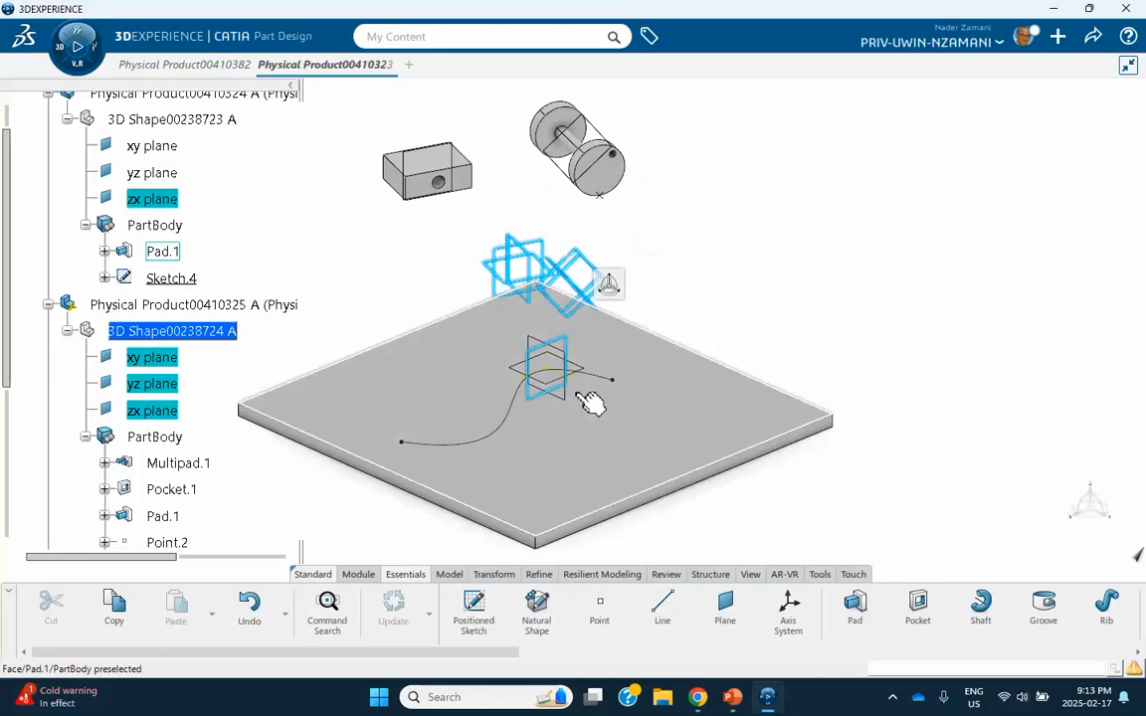
left_click(528, 374, "ctrl")
left_click(527, 374, "ctrl")
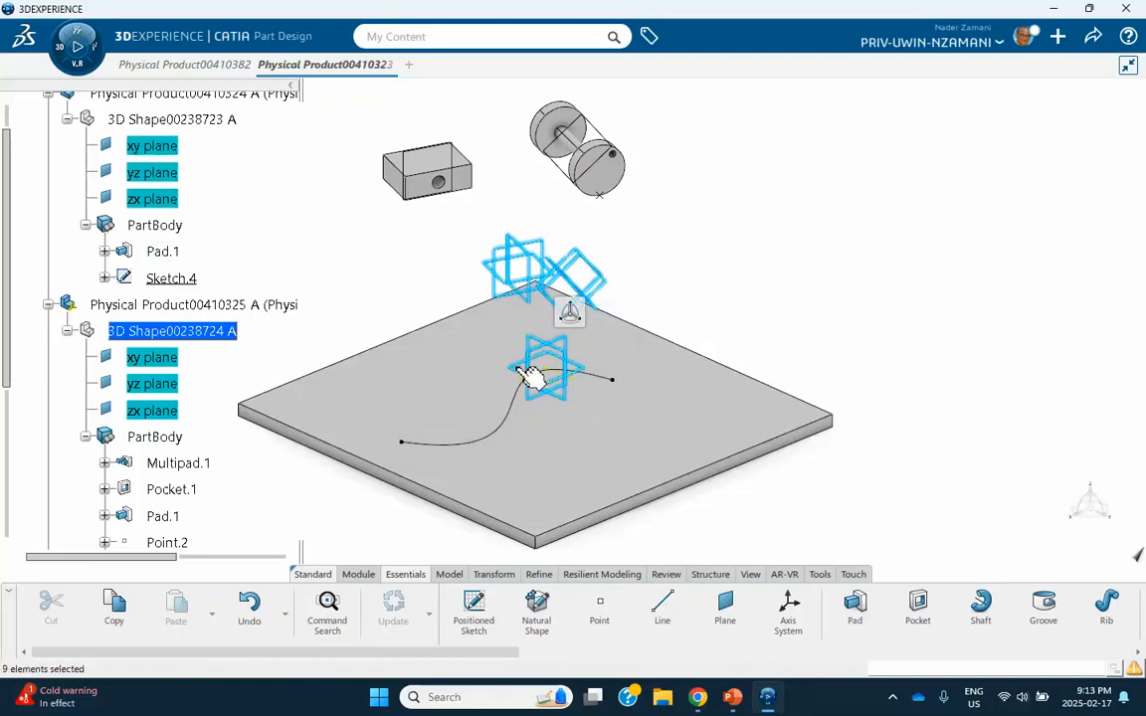
right_click(545, 250)
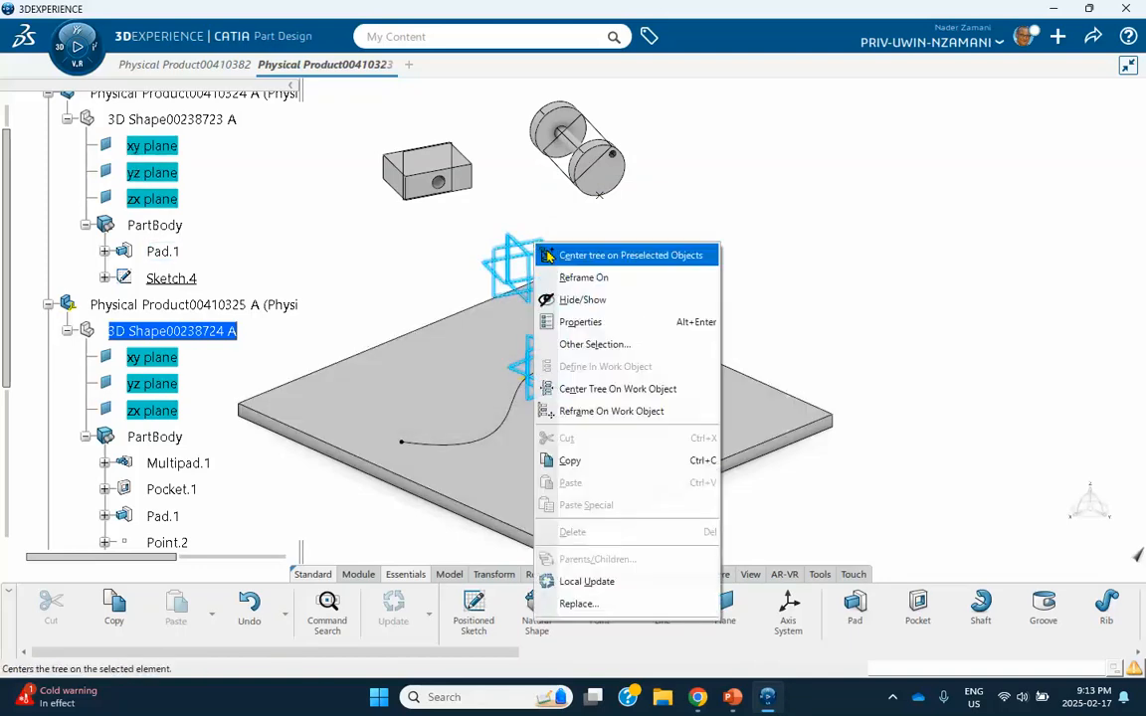
left_click(559, 297)
Save the assembly with the default reference planes hidden.
middle_click_drag(734, 264, 512, 97)
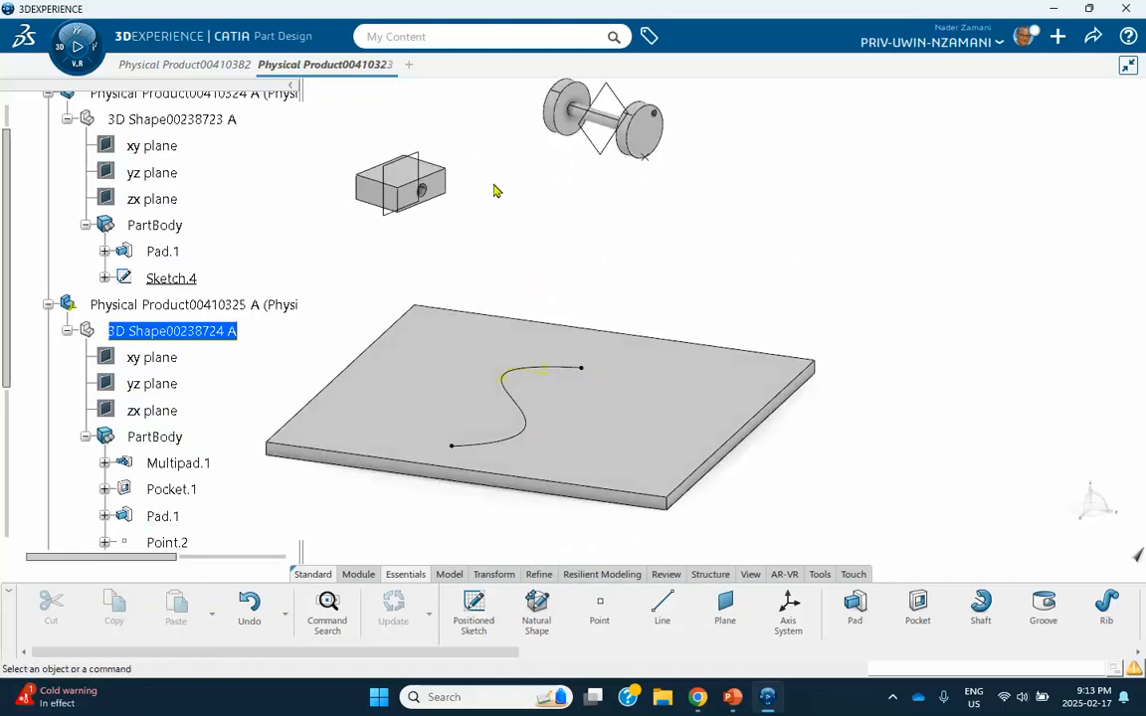
middle_click_drag(494, 189, 537, 256)
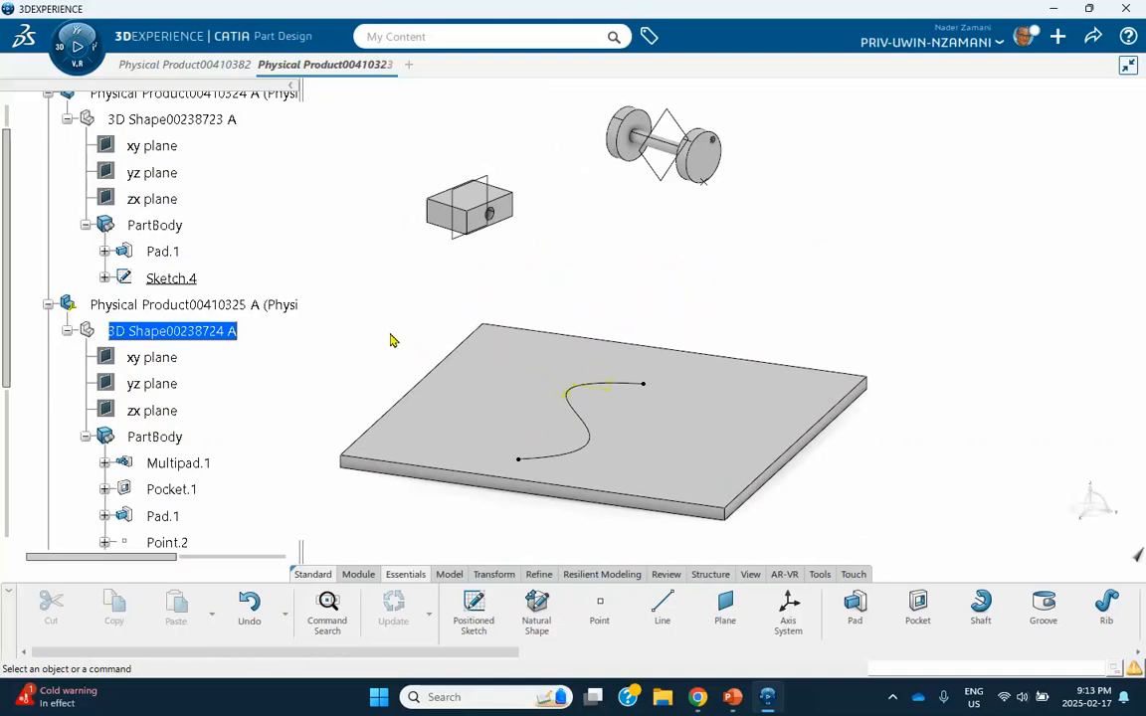
key("ctrl+s")
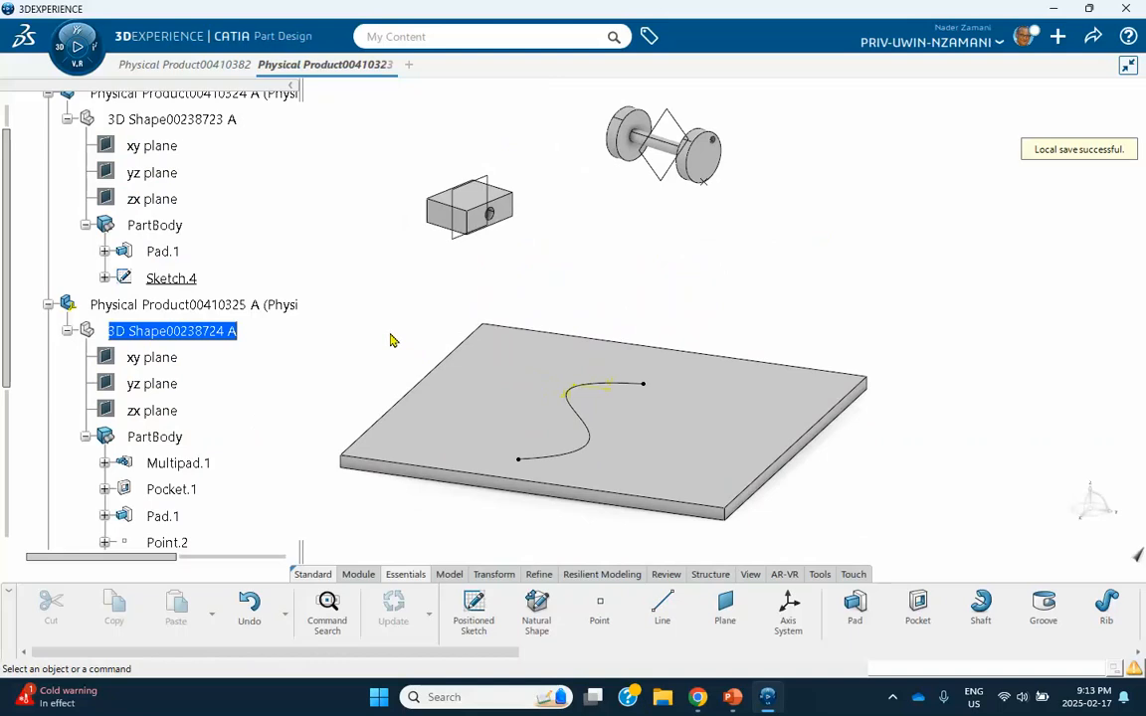
middle_click_drag(502, 469, 357, 474)
middle_click_drag(874, 302, 846, 327)
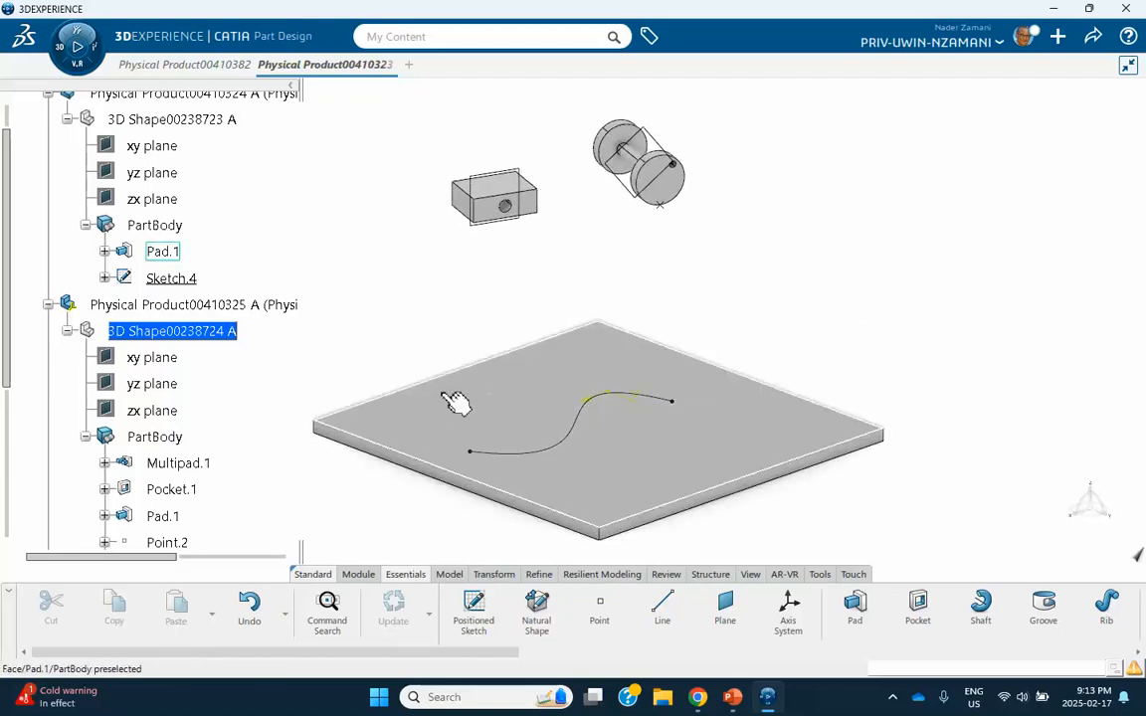
middle_click_drag(449, 399, 447, 359)
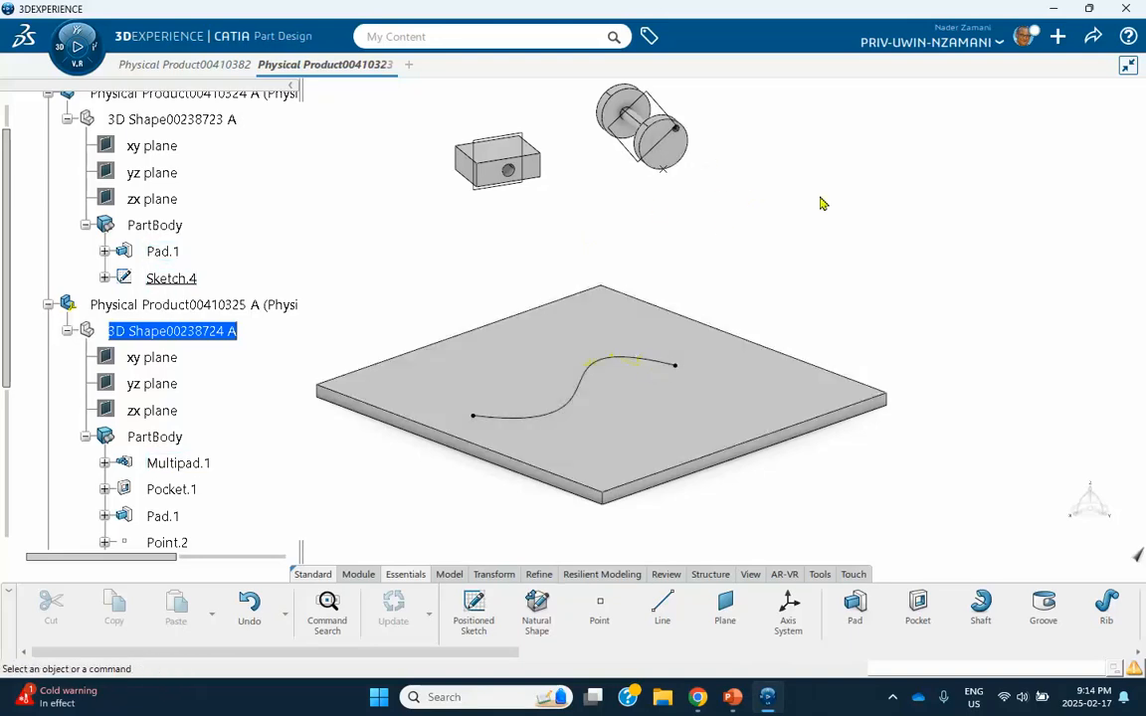
Make the plate part's 3D shape active for editing in Part Design and clear the selection.
scroll(141, 302, "up", 3)
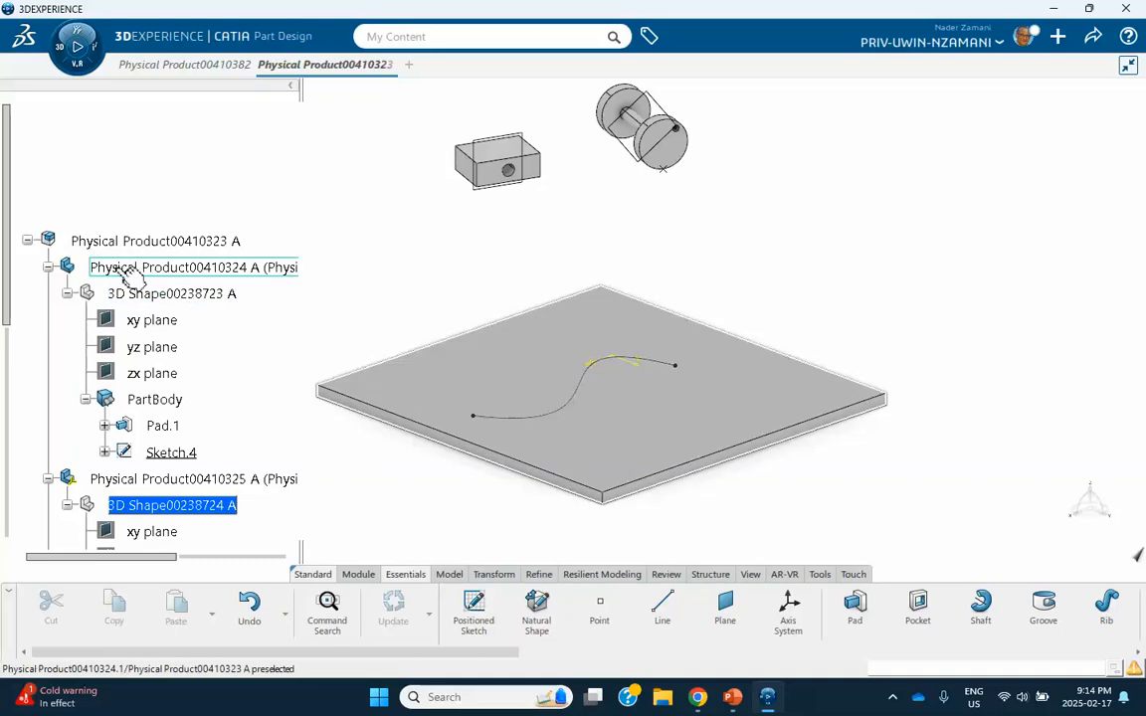
left_click(184, 269)
left_click(174, 296)
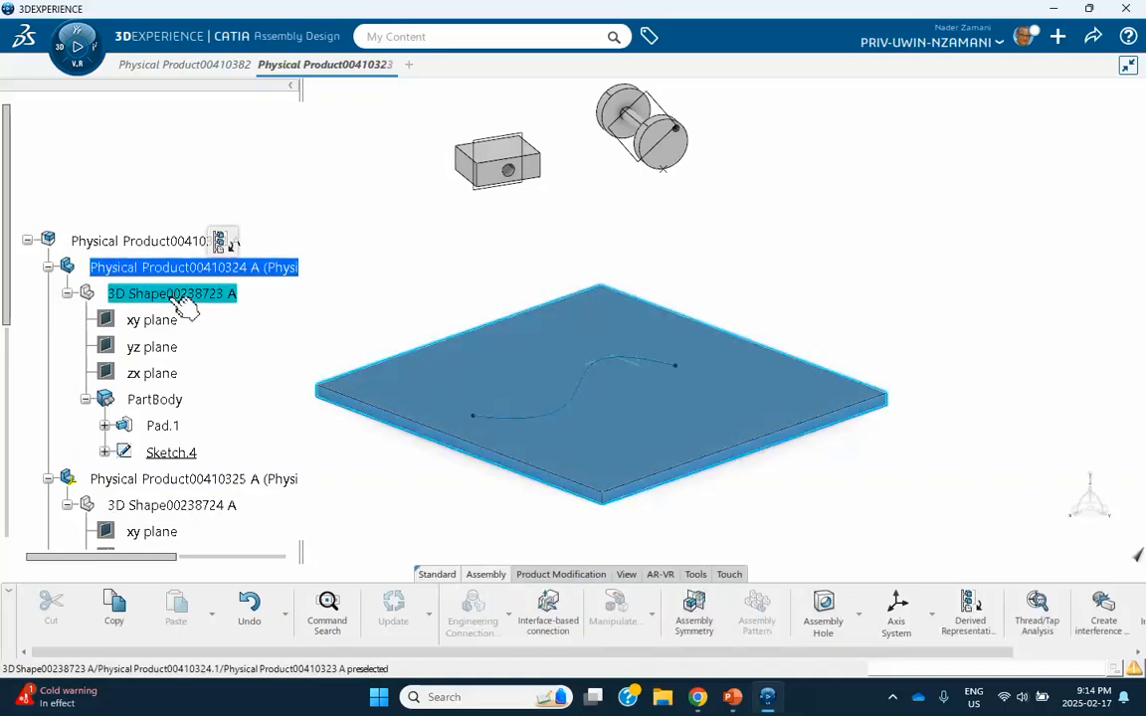
scroll(292, 257, "down", 3)
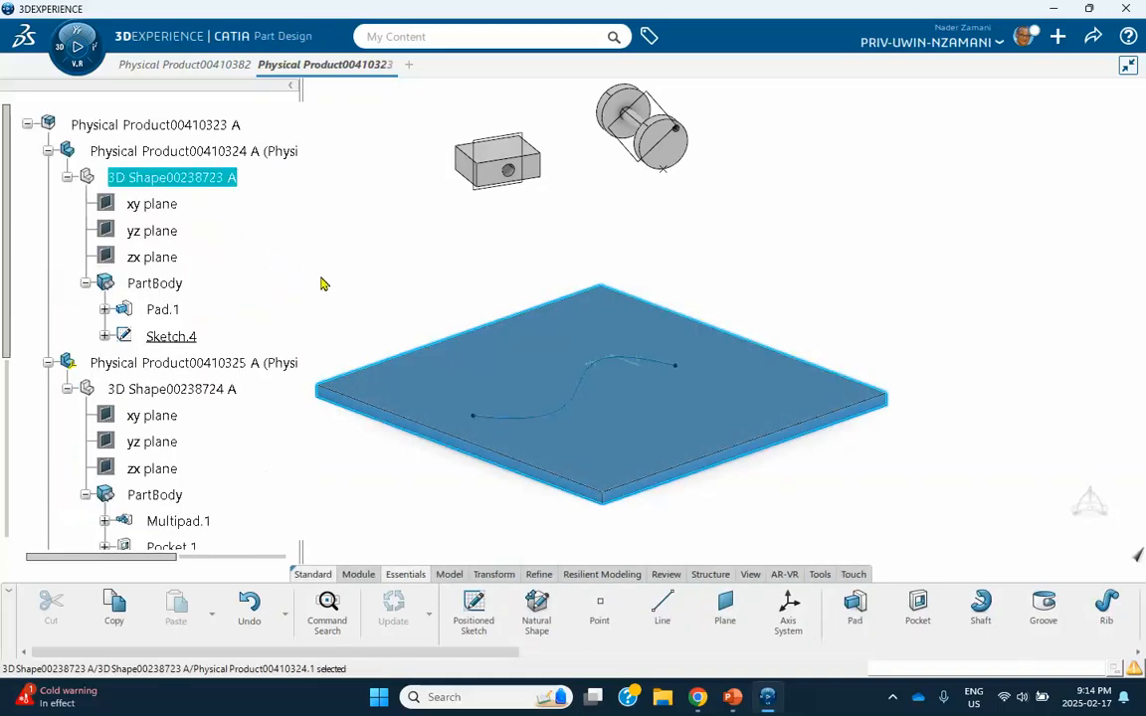
left_click(383, 278)
left_click(235, 187)
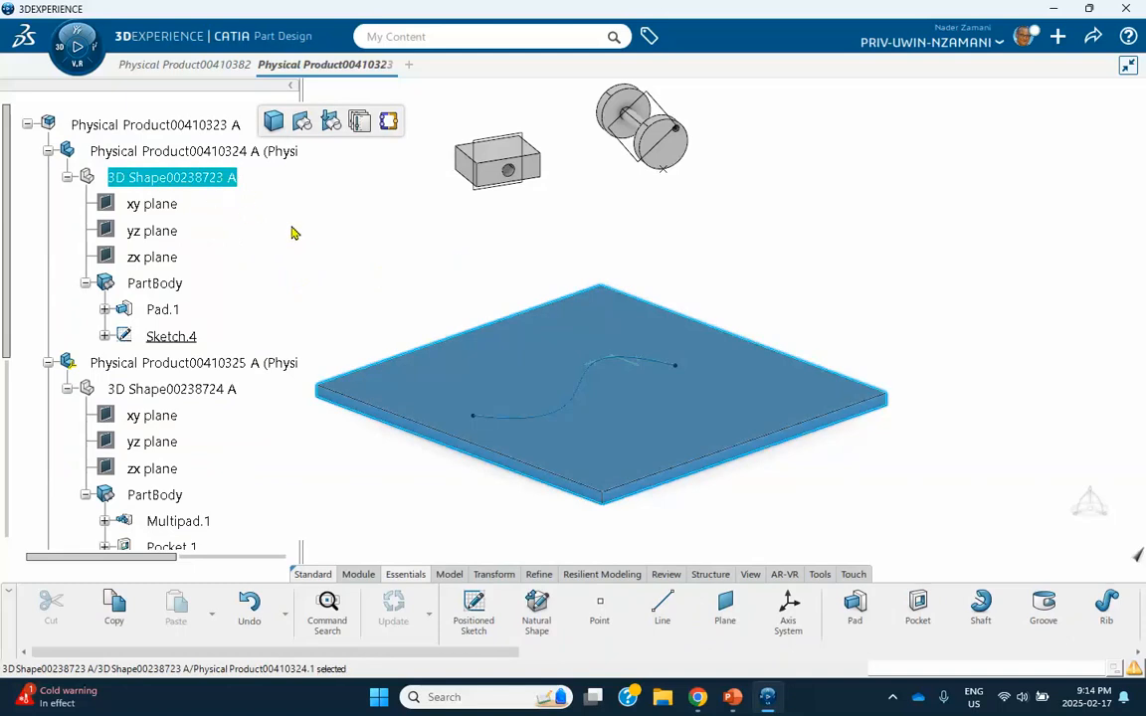
left_click(327, 278)
middle_click_drag(327, 279, 365, 265)
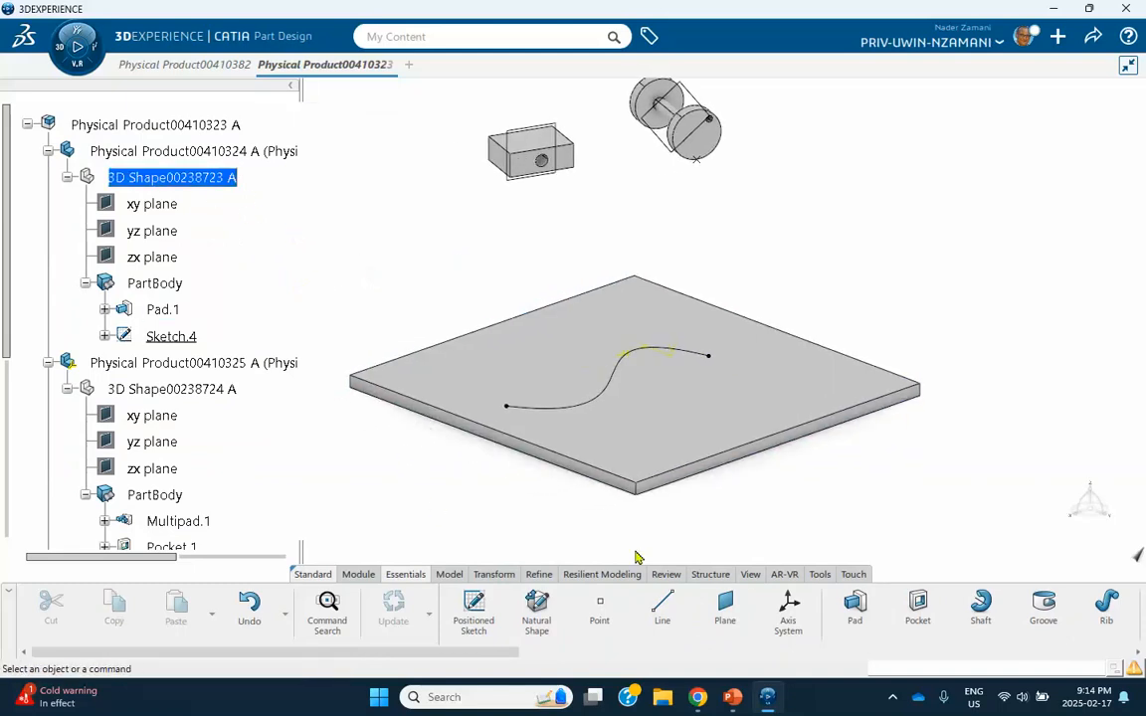
Create a Normal to curve plane on the S-shaped sketch curve, passing through its endpoint nearest the plate's left corner.
left_click(725, 604)
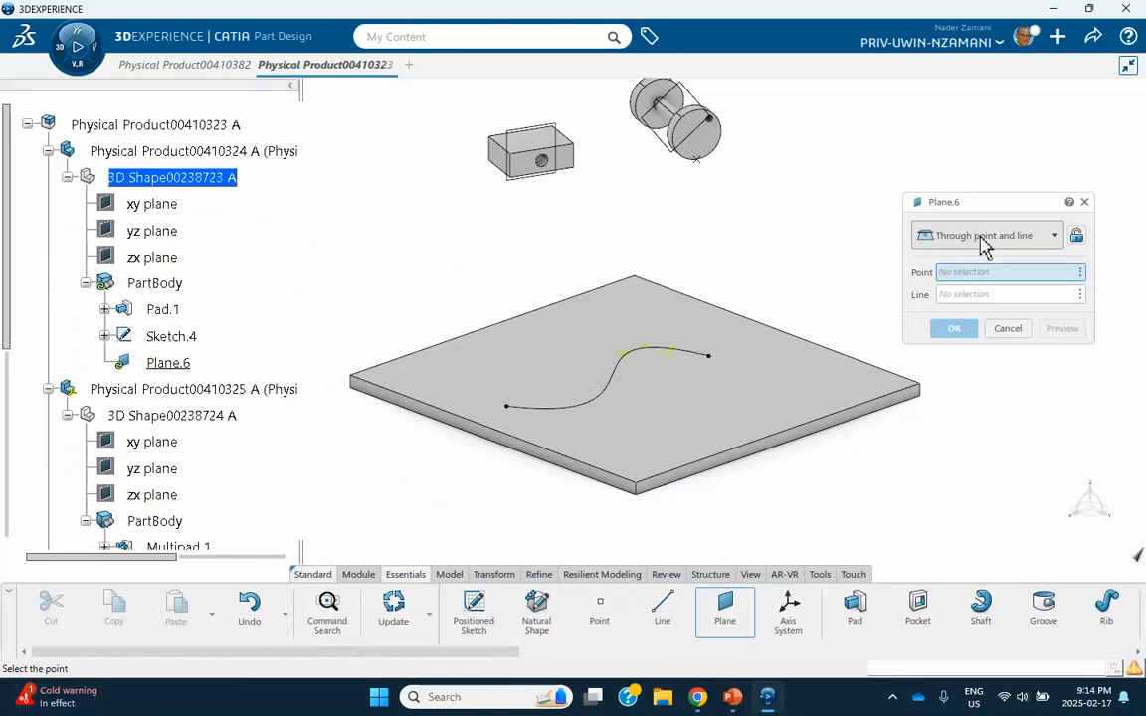
left_click(983, 239)
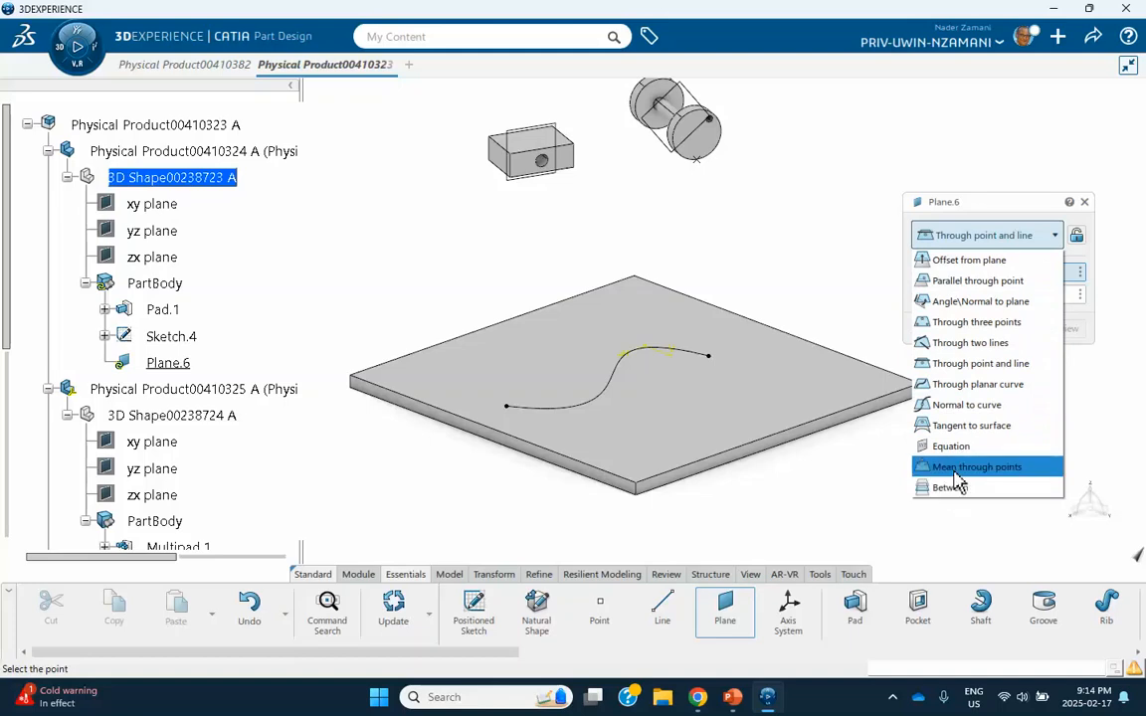
left_click(972, 406)
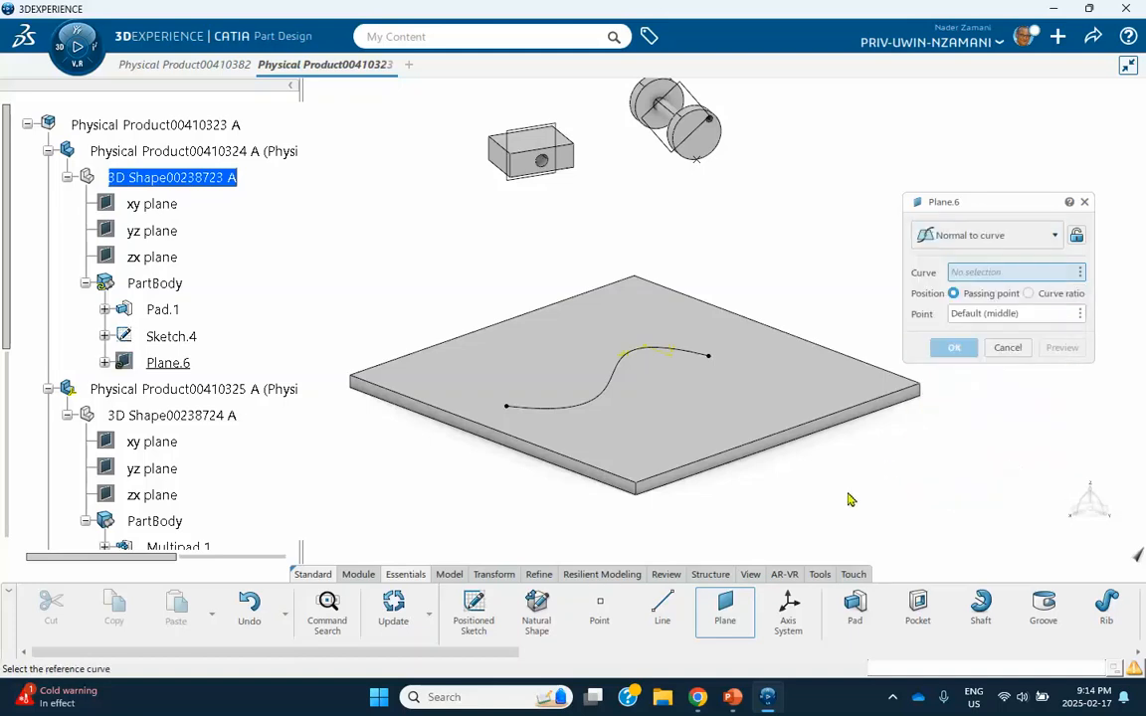
left_click(631, 386)
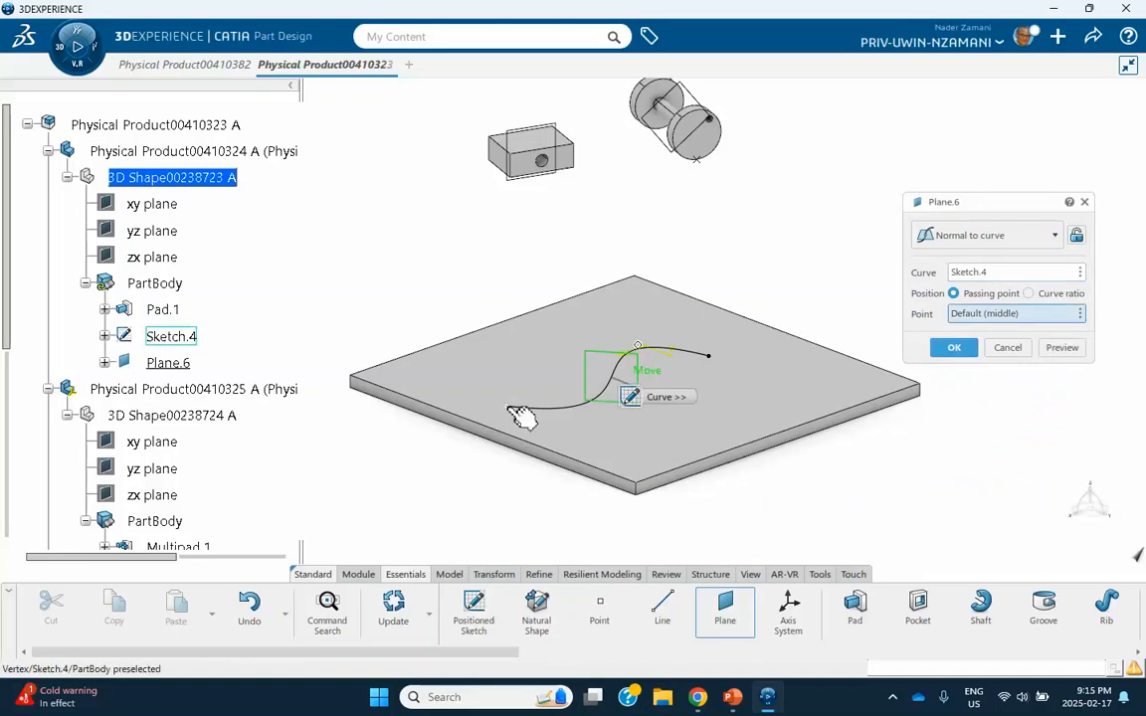
left_click(508, 407)
left_click(954, 347)
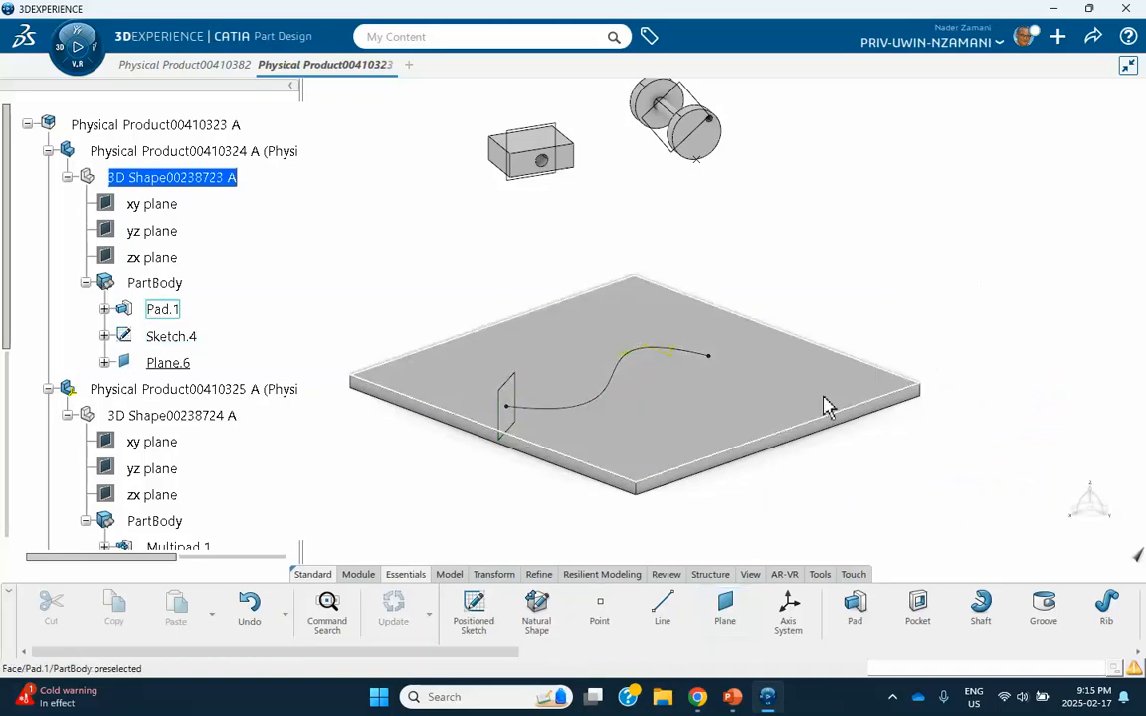
Start an Angle/Normal to plane plane and create its rotation axis as a 40 mm Point-Direction line along Z from the same curve endpoint.
middle_click_drag(480, 465, 503, 333)
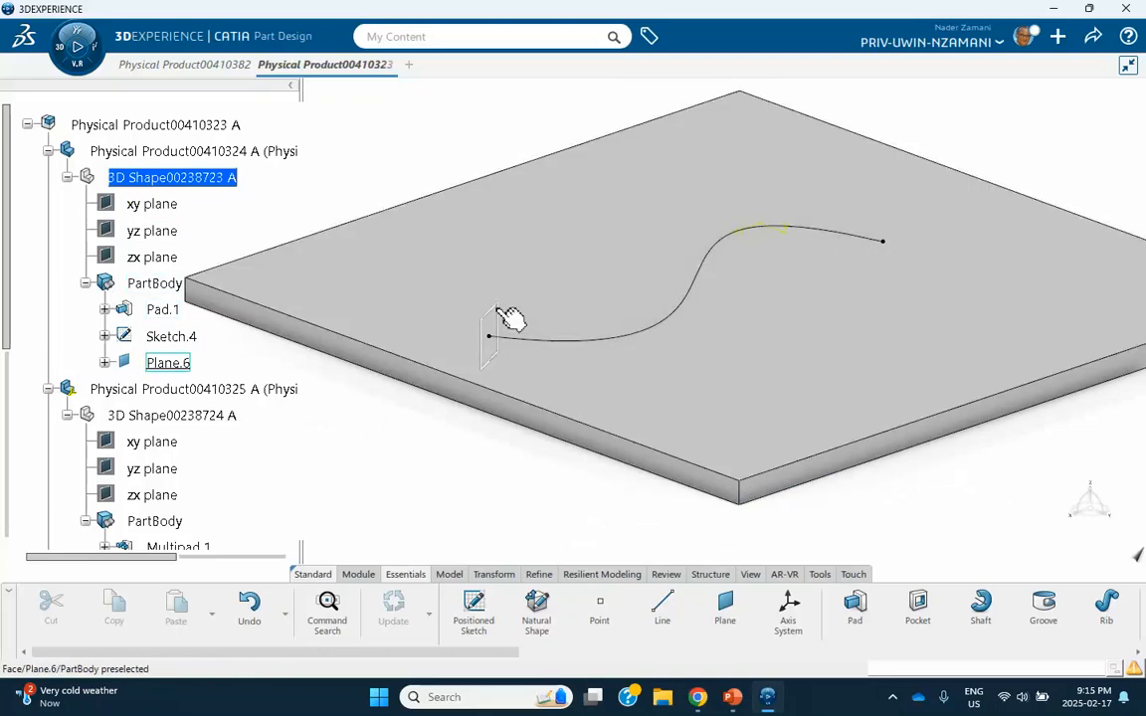
left_click(726, 609)
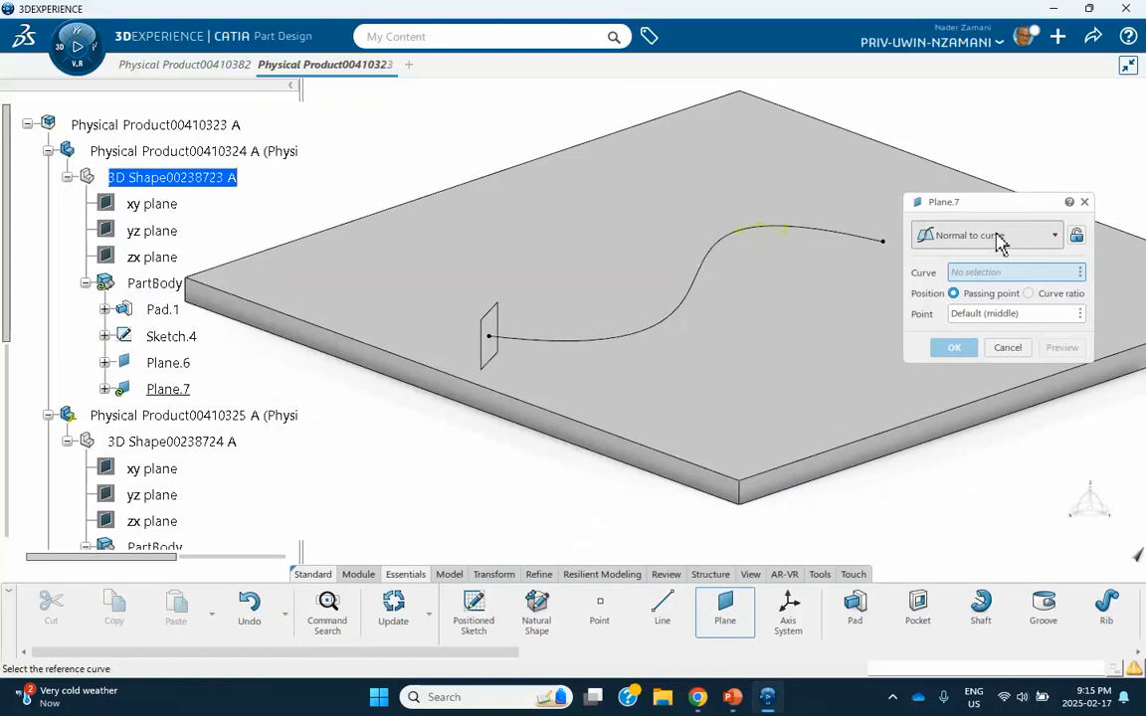
left_click(998, 243)
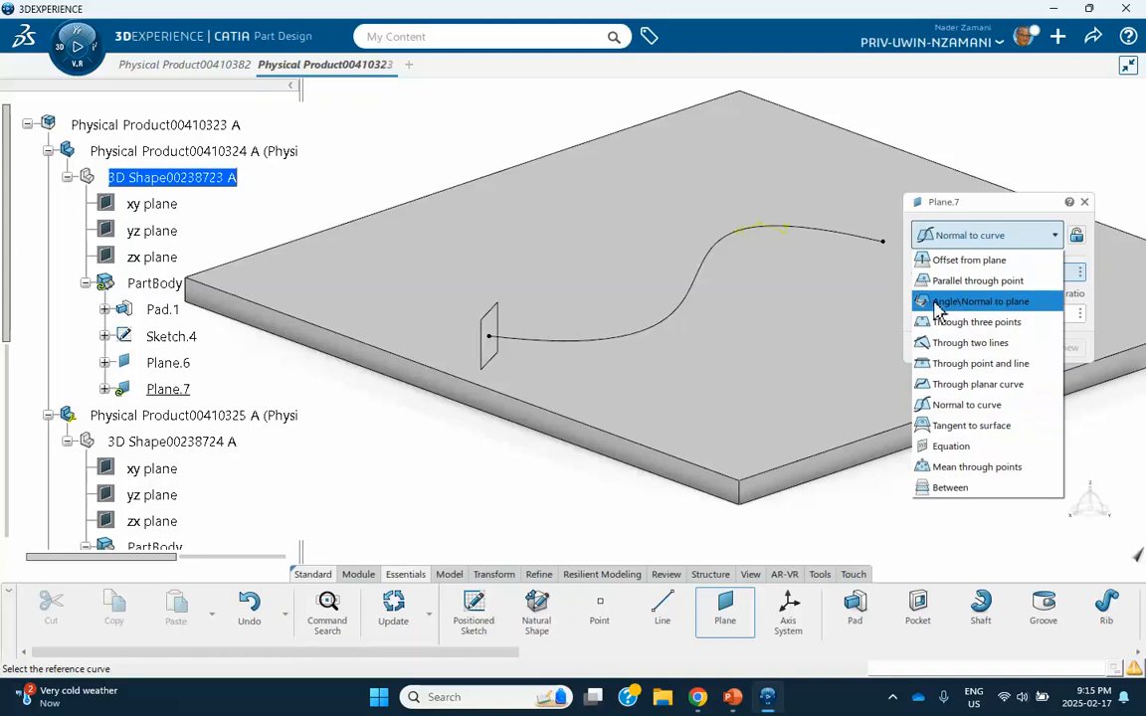
left_click(984, 303)
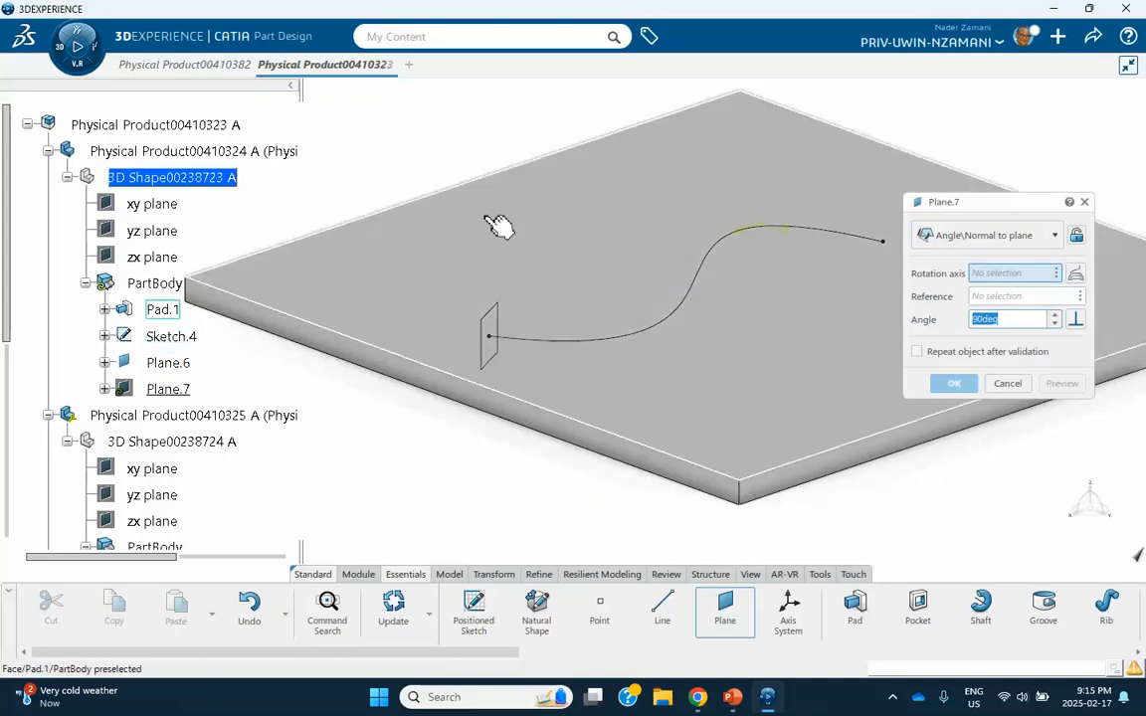
left_click(1056, 269)
right_click(1061, 276)
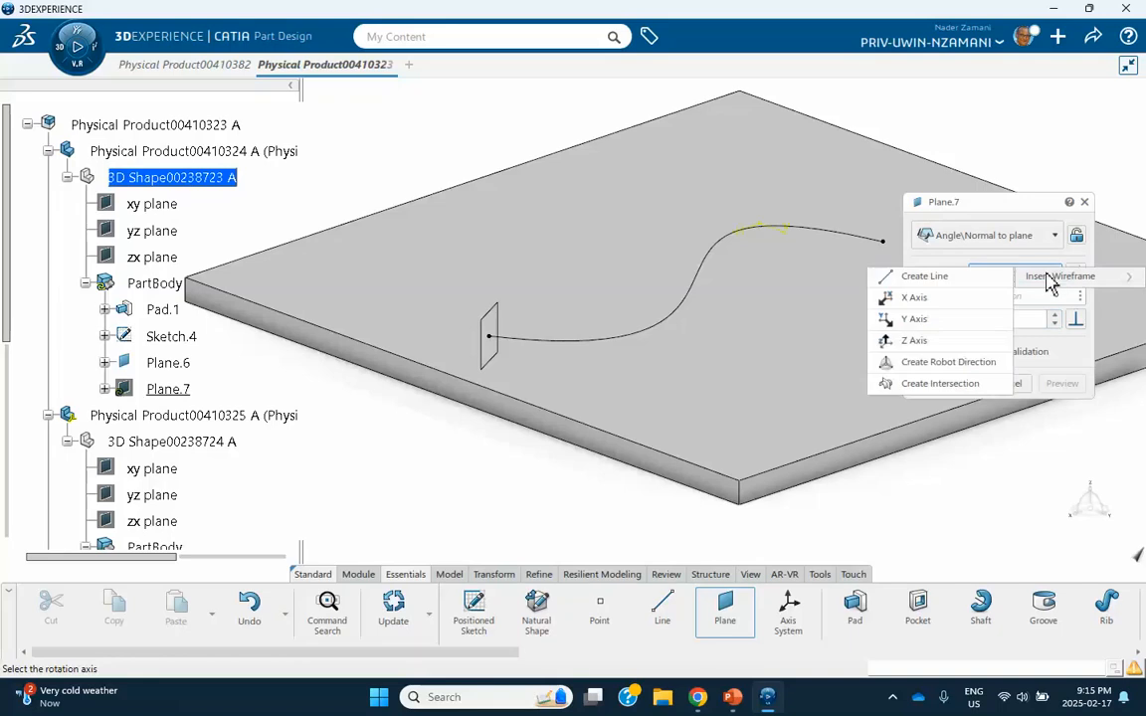
left_click(920, 277)
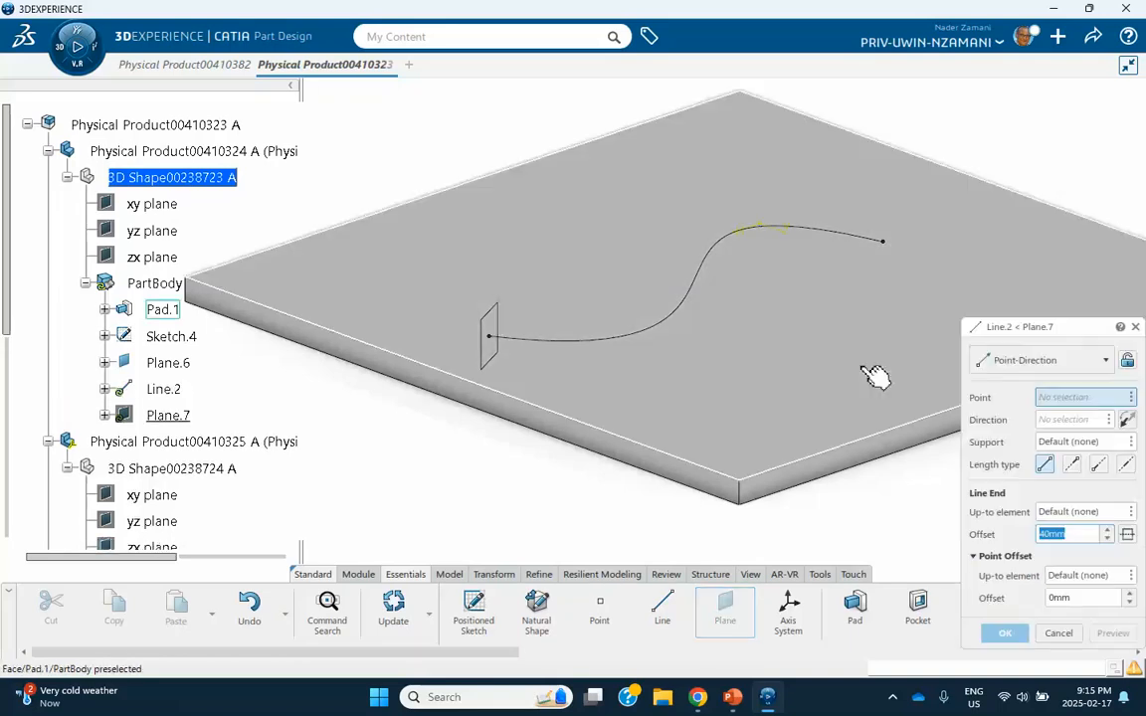
left_click(496, 345)
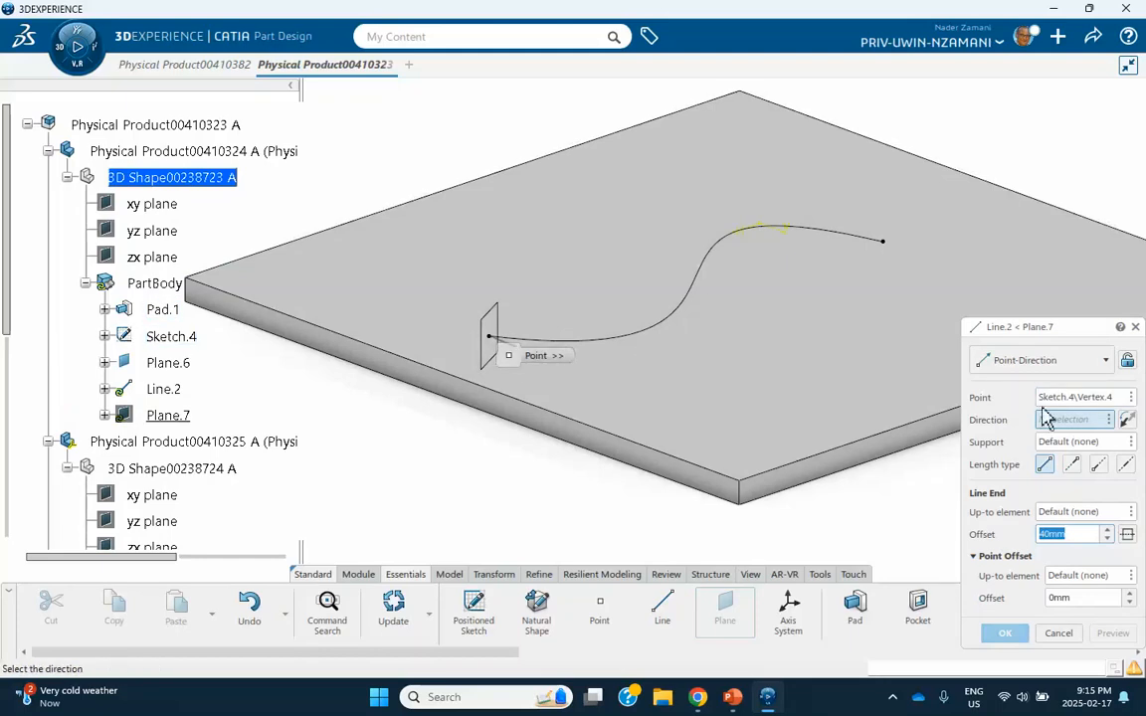
right_click(1070, 420)
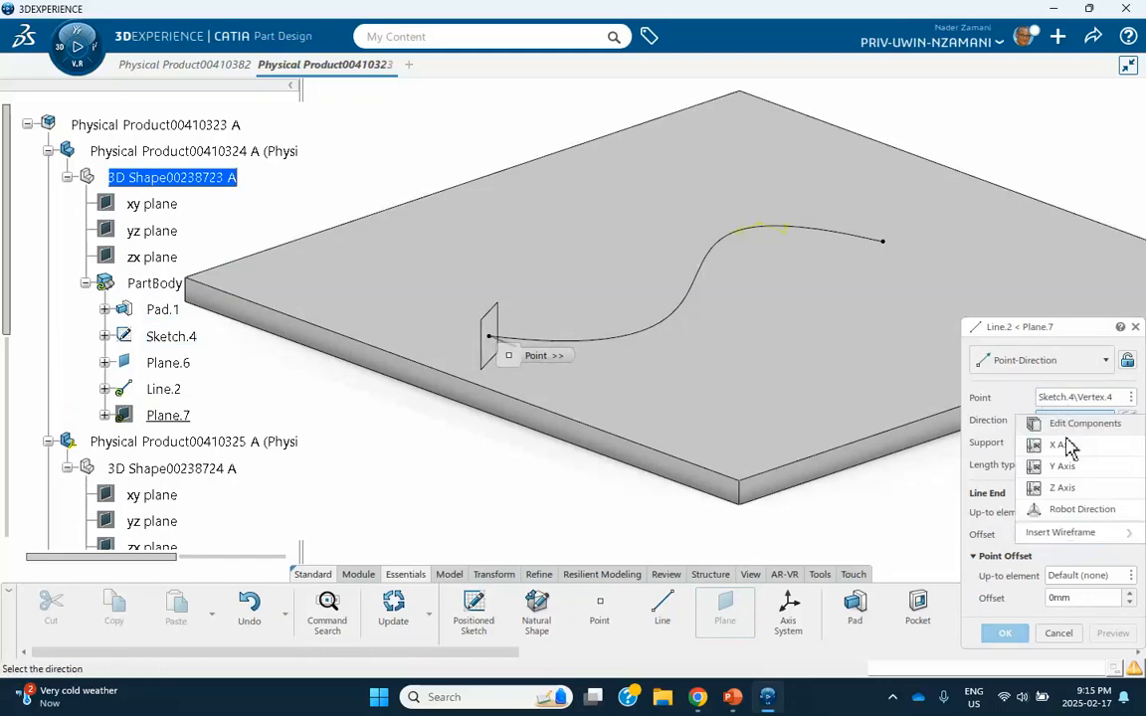
left_click(1062, 490)
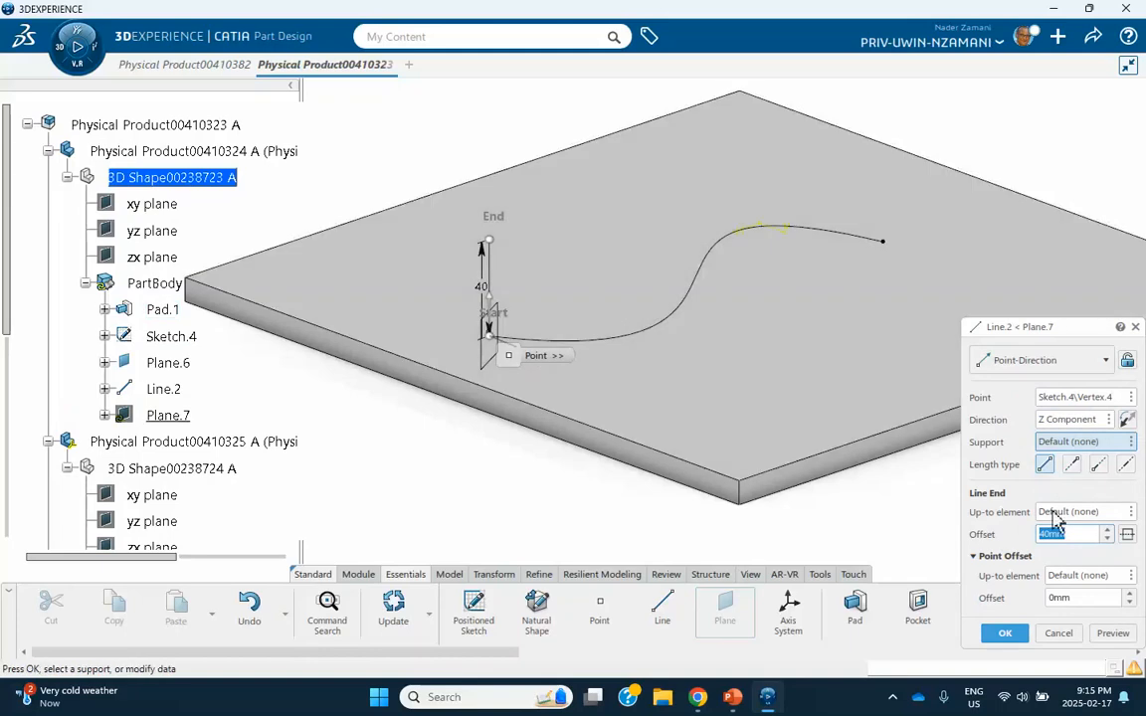
left_click(1006, 633)
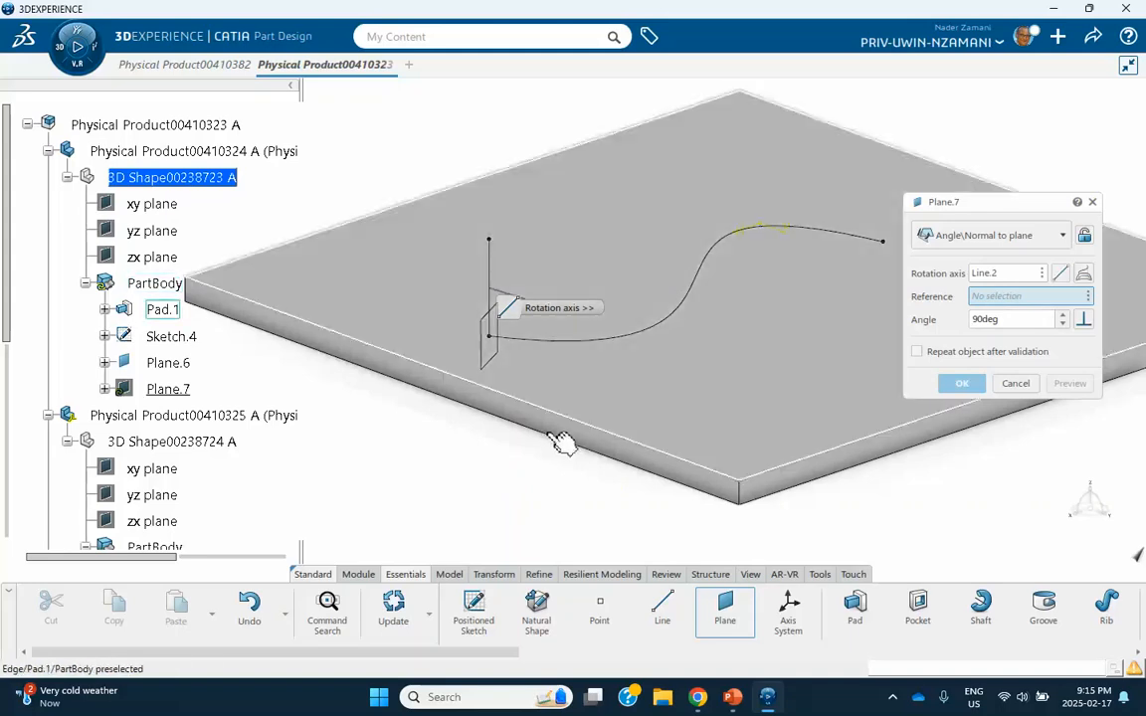
Set the plane normal to the curve as the reference and create the new plane at 90deg to it.
left_click(505, 368)
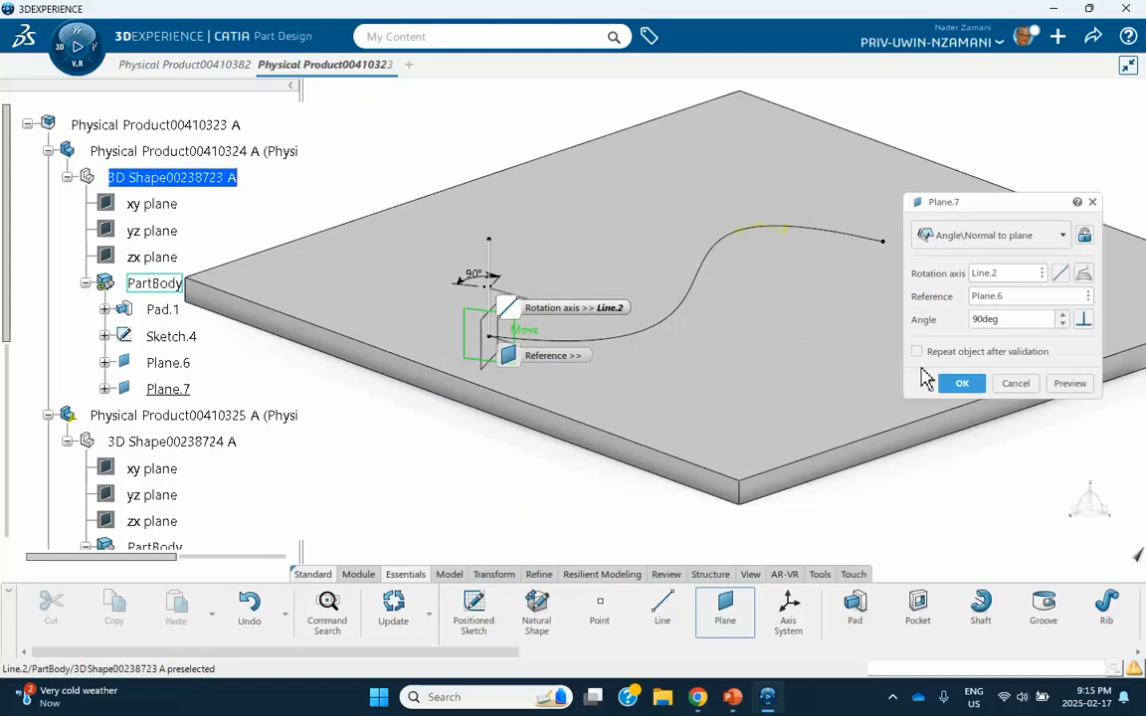
left_click(957, 385)
middle_click_drag(711, 363, 542, 356)
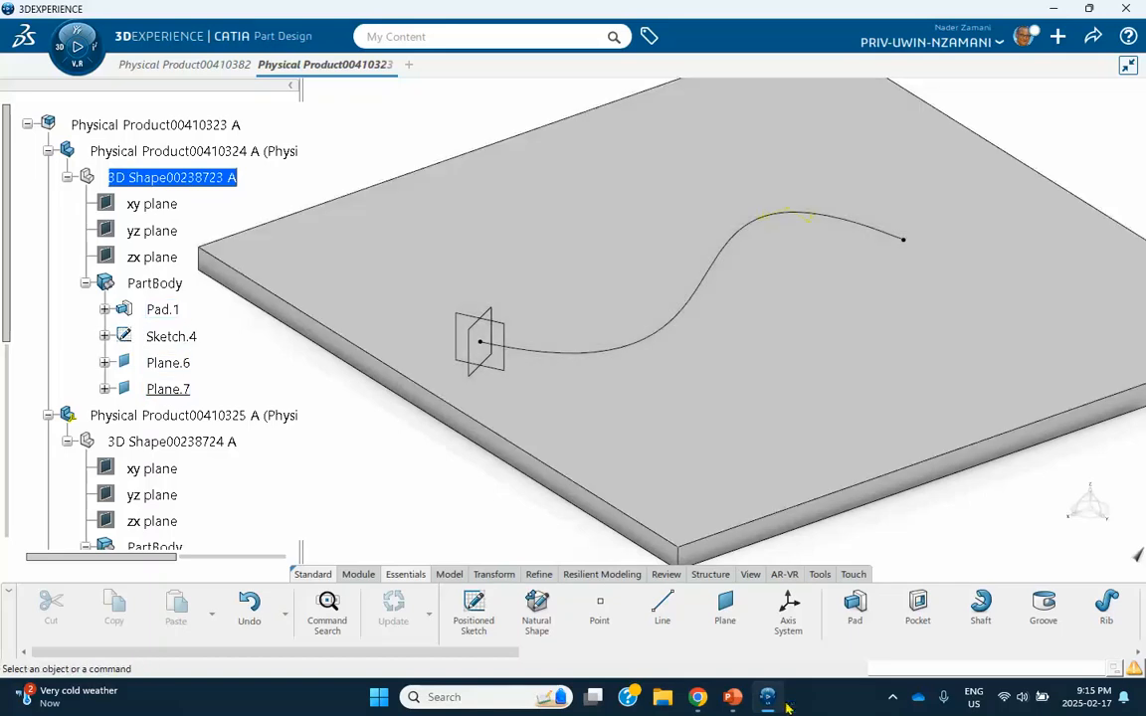
Review the planned Revolute, Planar and Roll Curve connections on the PowerPoint slide and return to the 3DEXPERIENCE model.
left_click(737, 699)
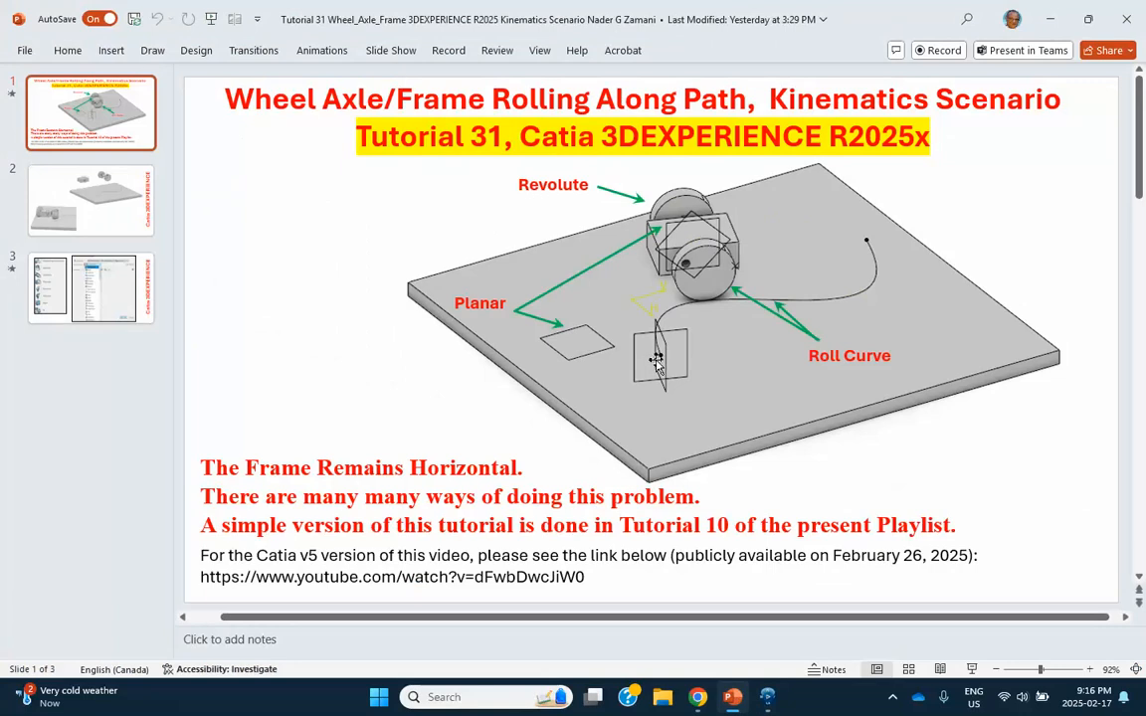
left_click(1049, 18)
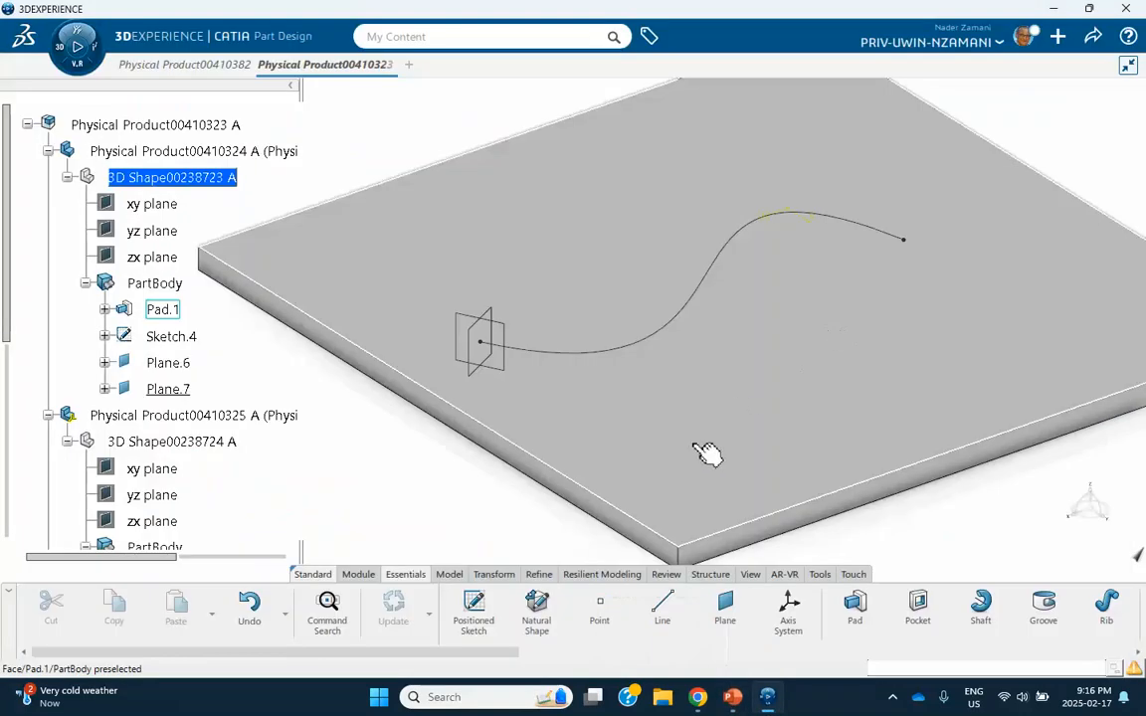
middle_click_drag(705, 453, 664, 439)
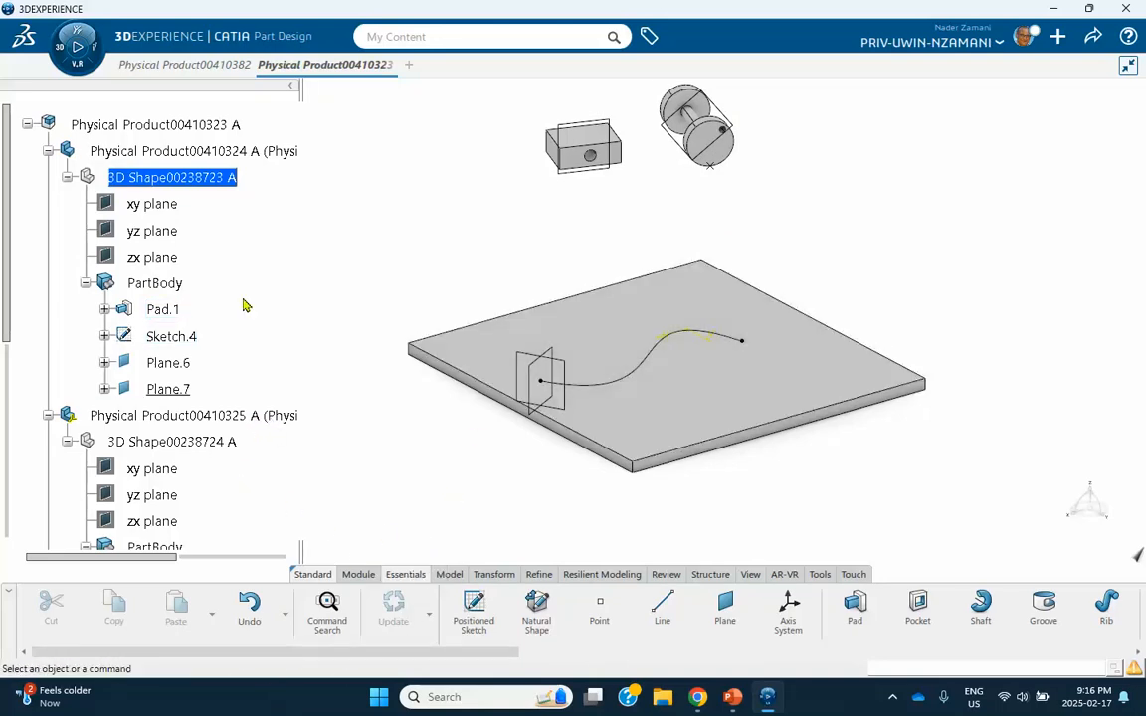
Activate the root product in Assembly Design and apply a Fix engineering connection to the plate part.
scroll(158, 184, "up", 1)
double_click(154, 182)
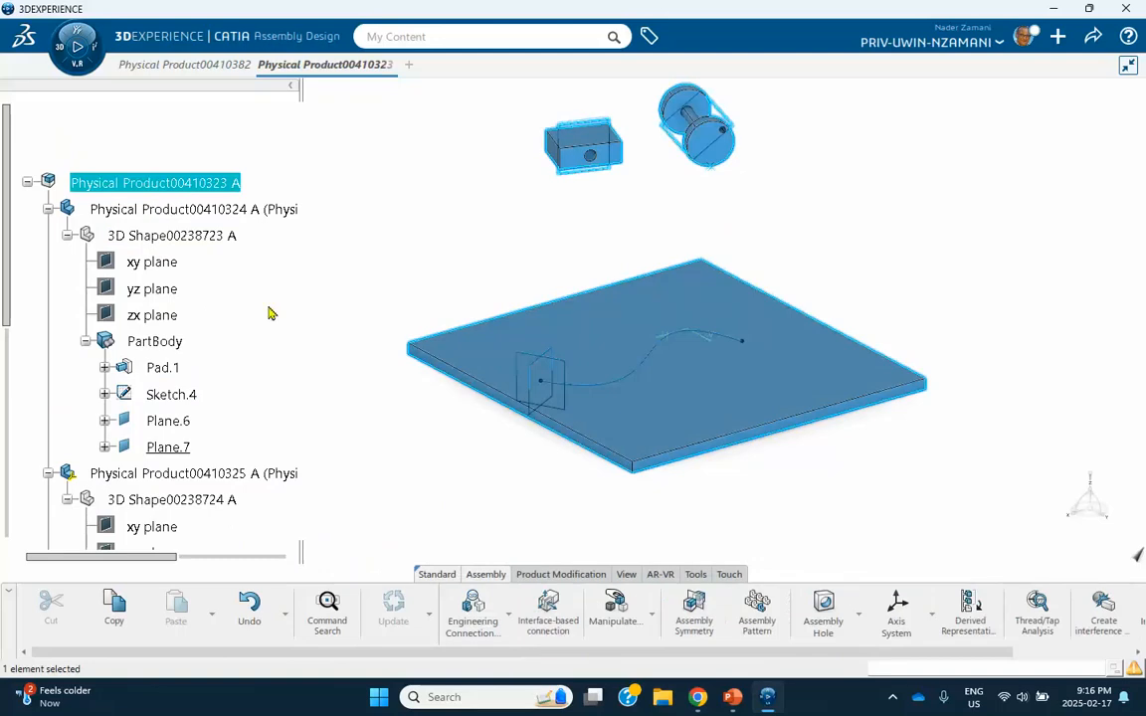
left_click(508, 616)
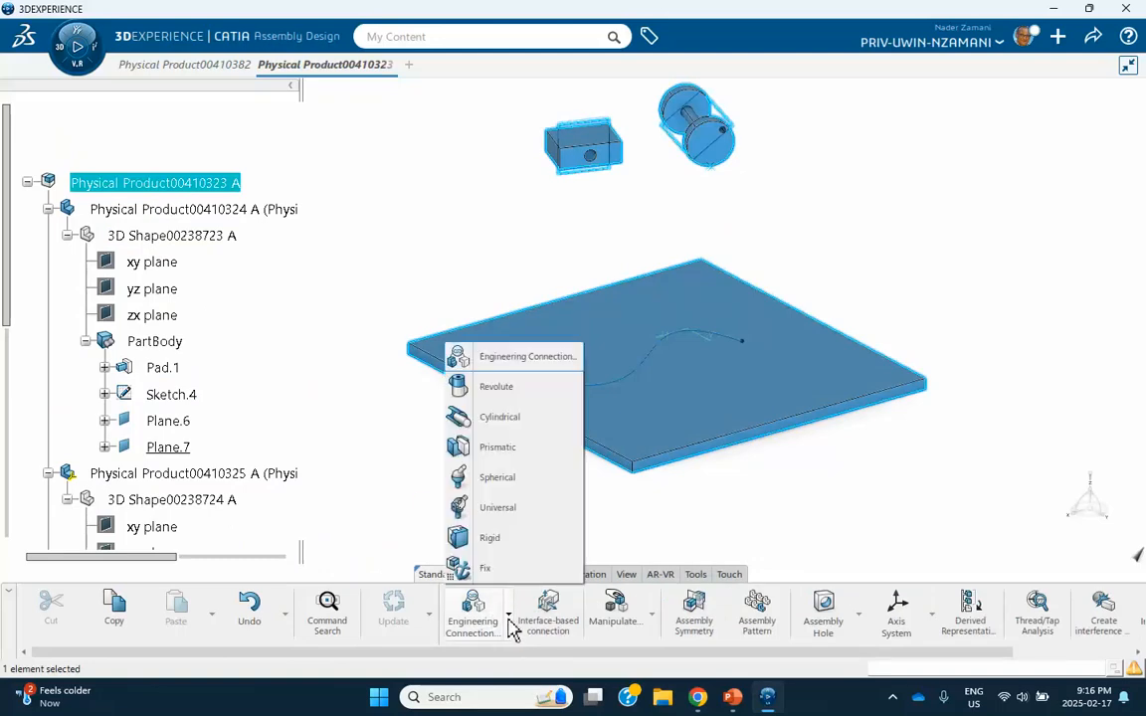
left_click(486, 568)
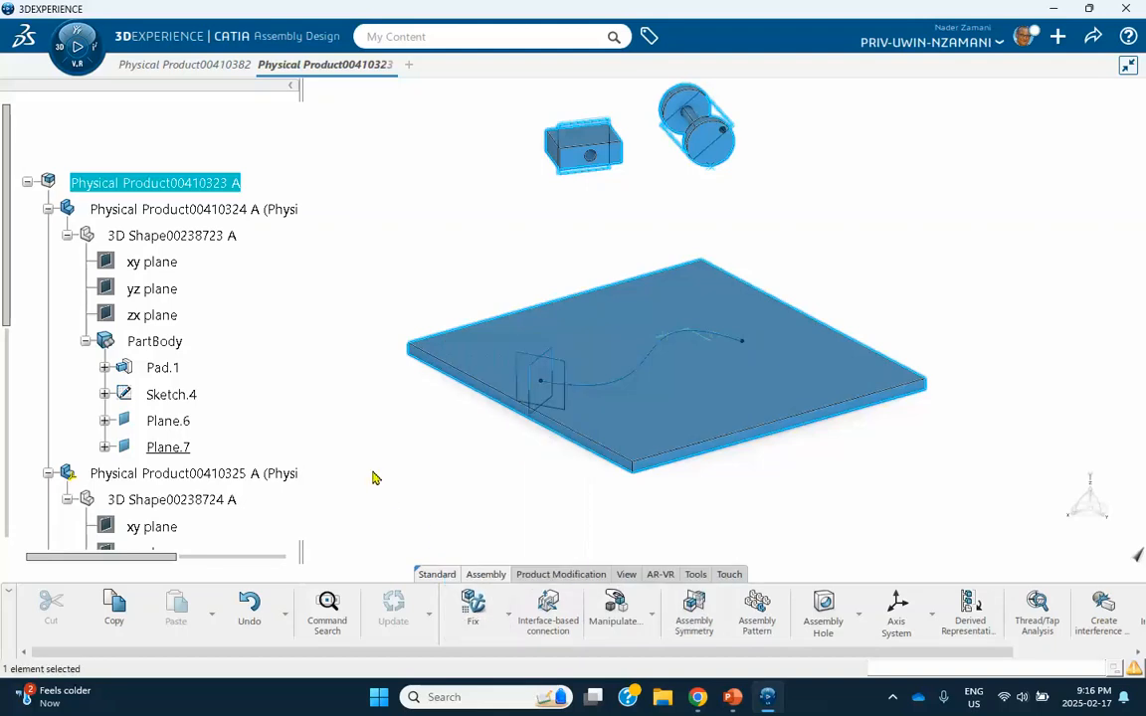
left_click(282, 209)
scroll(221, 348, "down", 4)
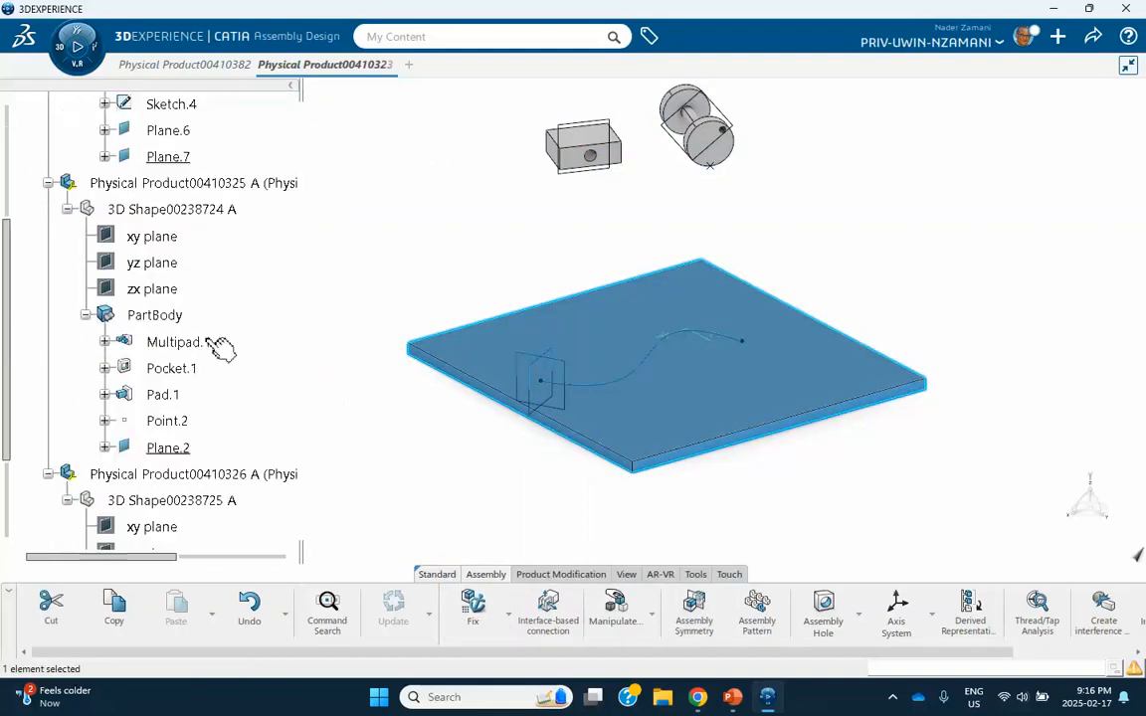
scroll(204, 348, "down", 3)
scroll(218, 278, "up", 4)
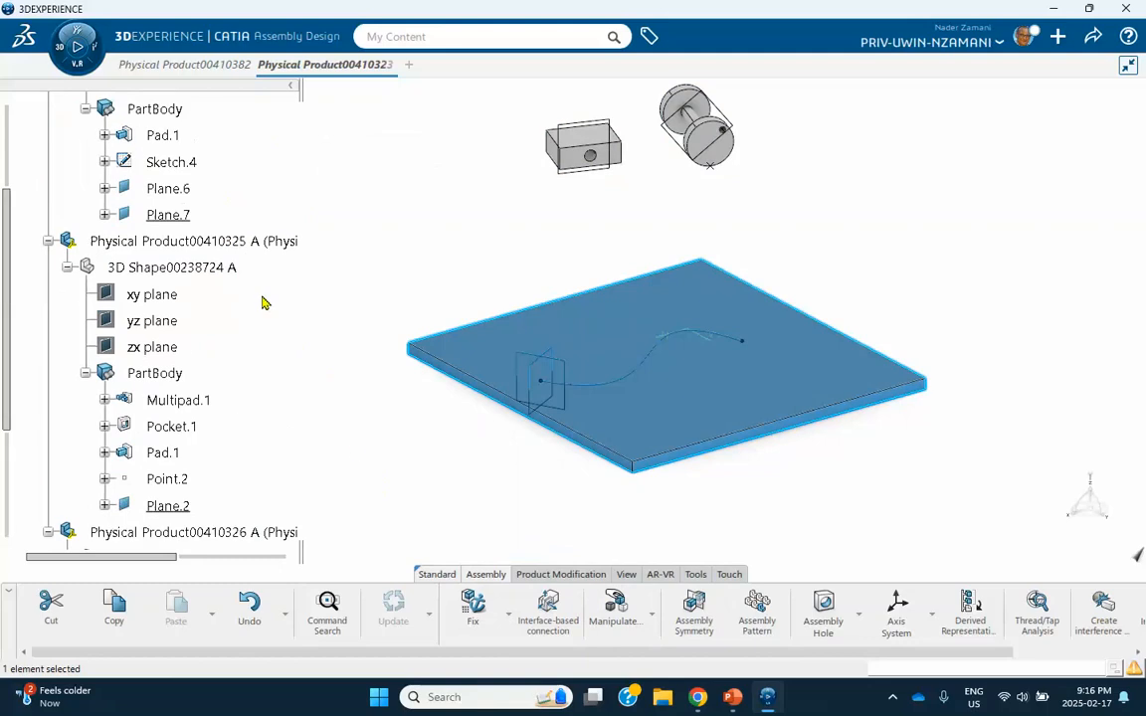
left_click(472, 601)
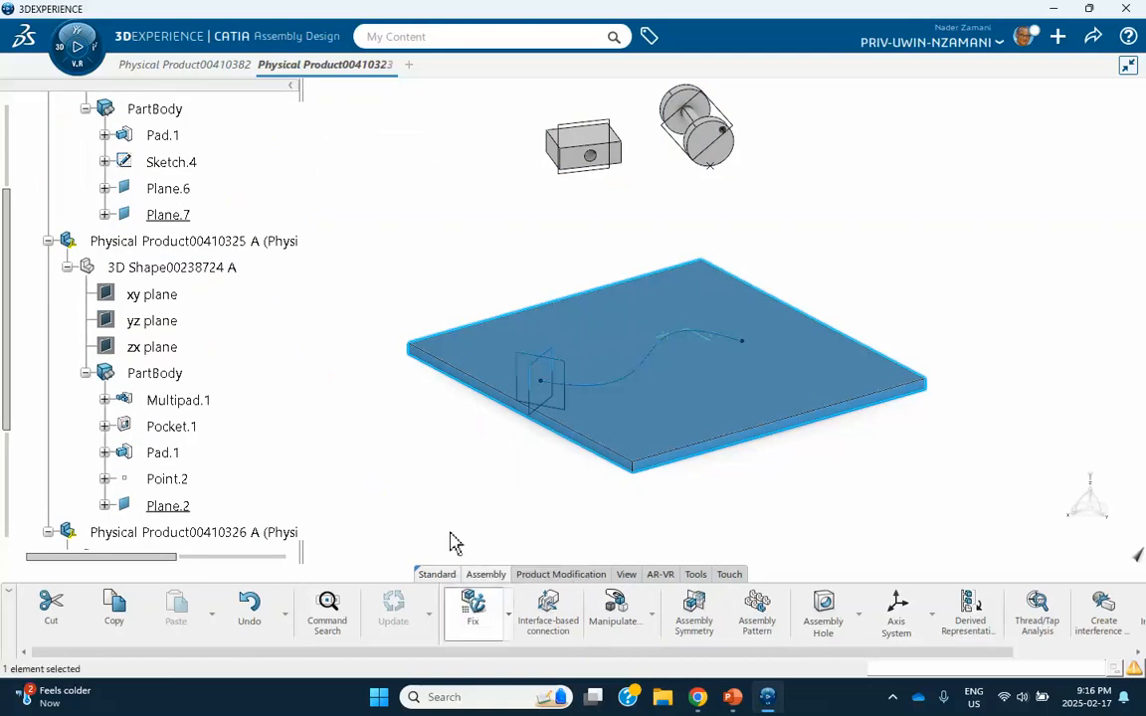
scroll(250, 437, "down", 5)
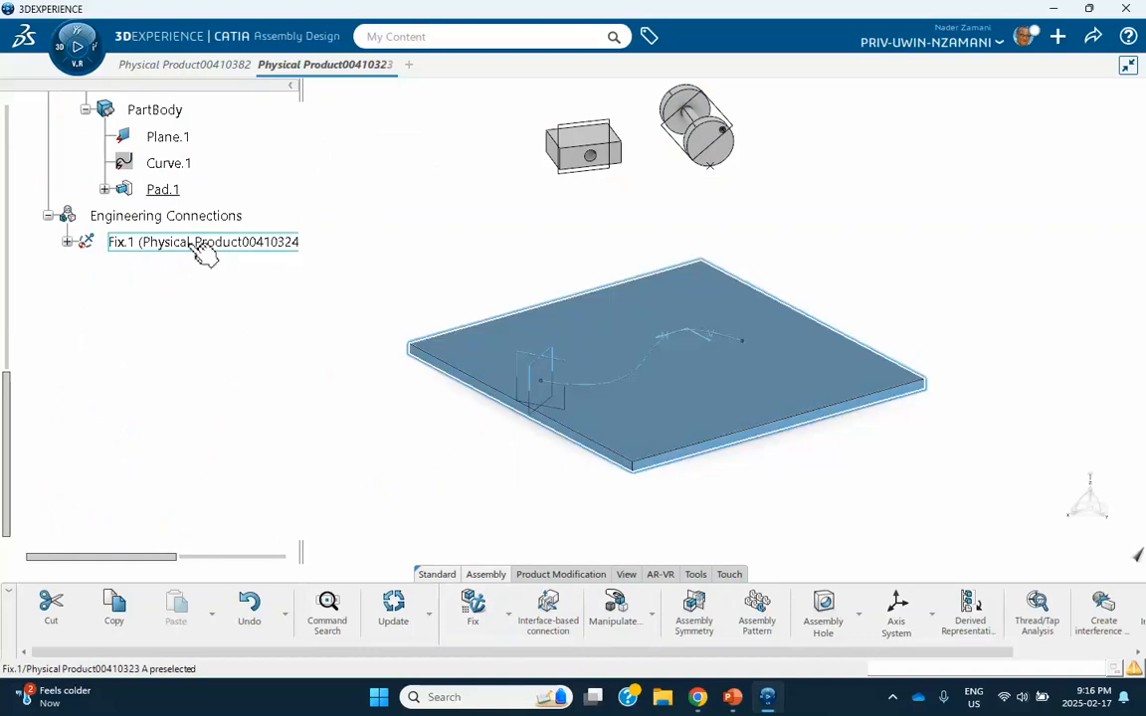
Create an engineering connection with a Contact constraint between a wheel's cylindrical face and the plate's top face, and update the assembly.
middle_click_drag(298, 406, 328, 438)
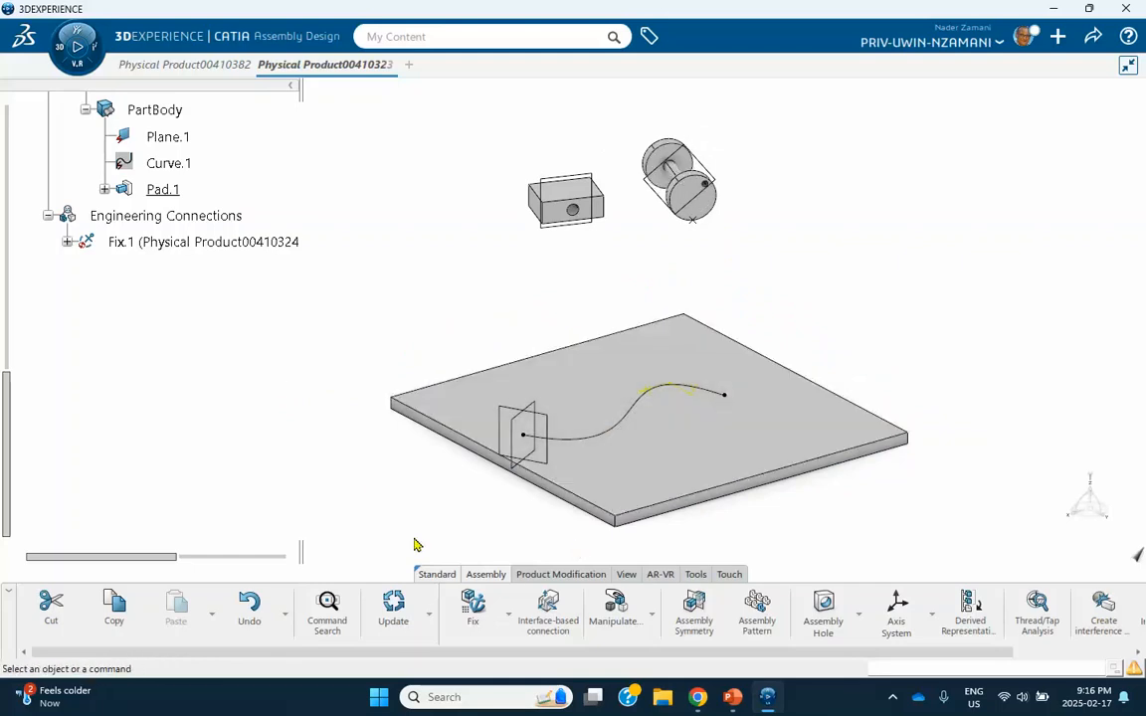
left_click(509, 617)
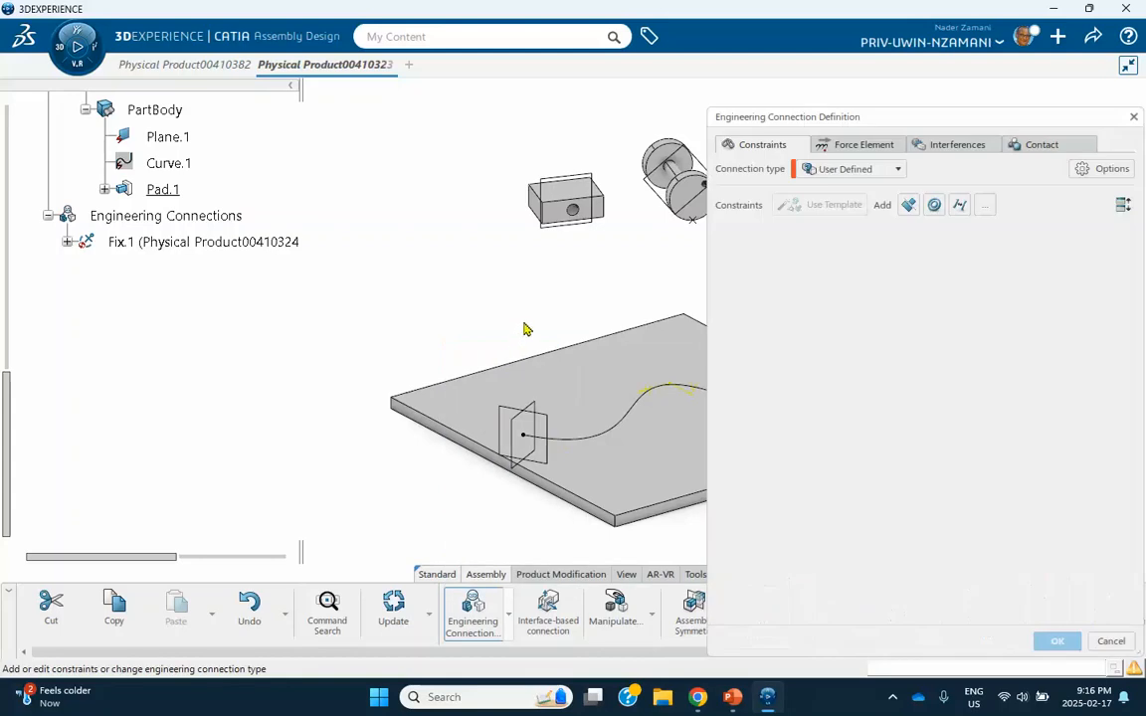
middle_click_drag(524, 328, 417, 322)
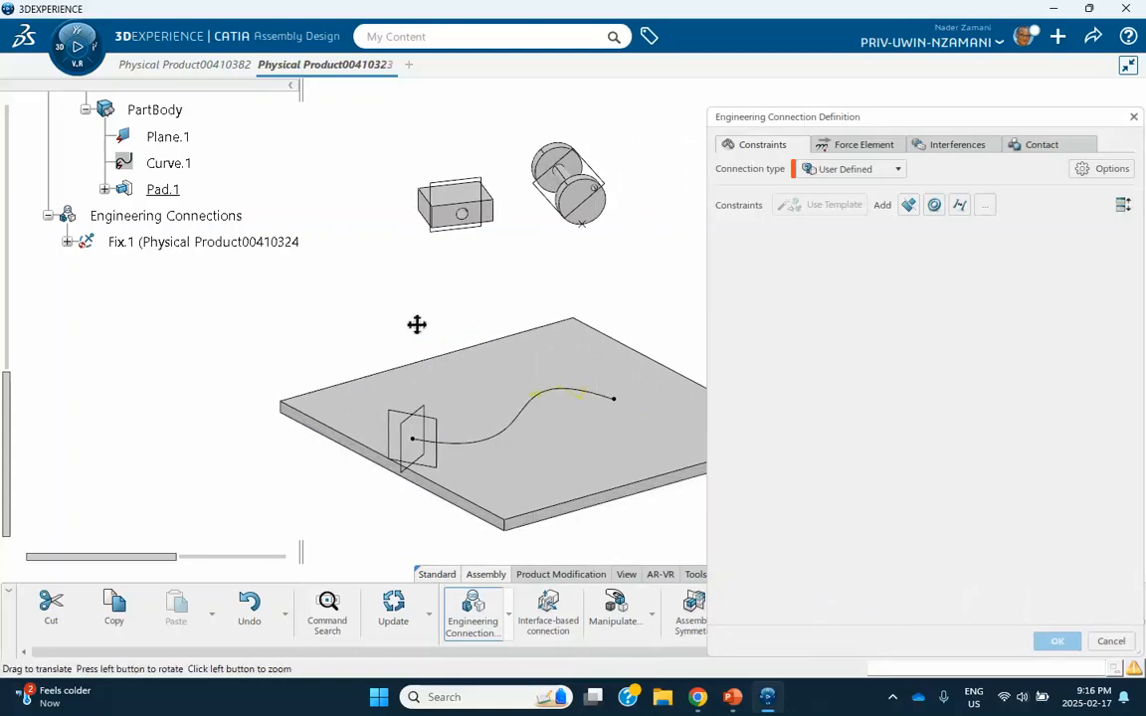
left_click(908, 205)
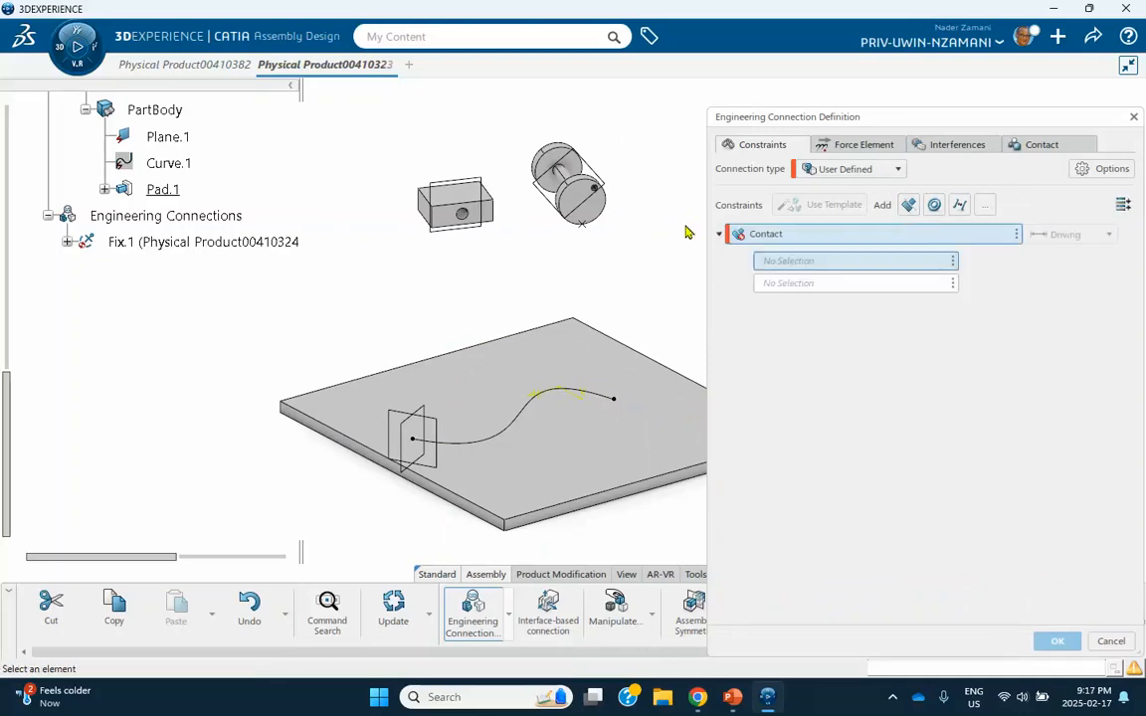
middle_click_drag(524, 244, 630, 214)
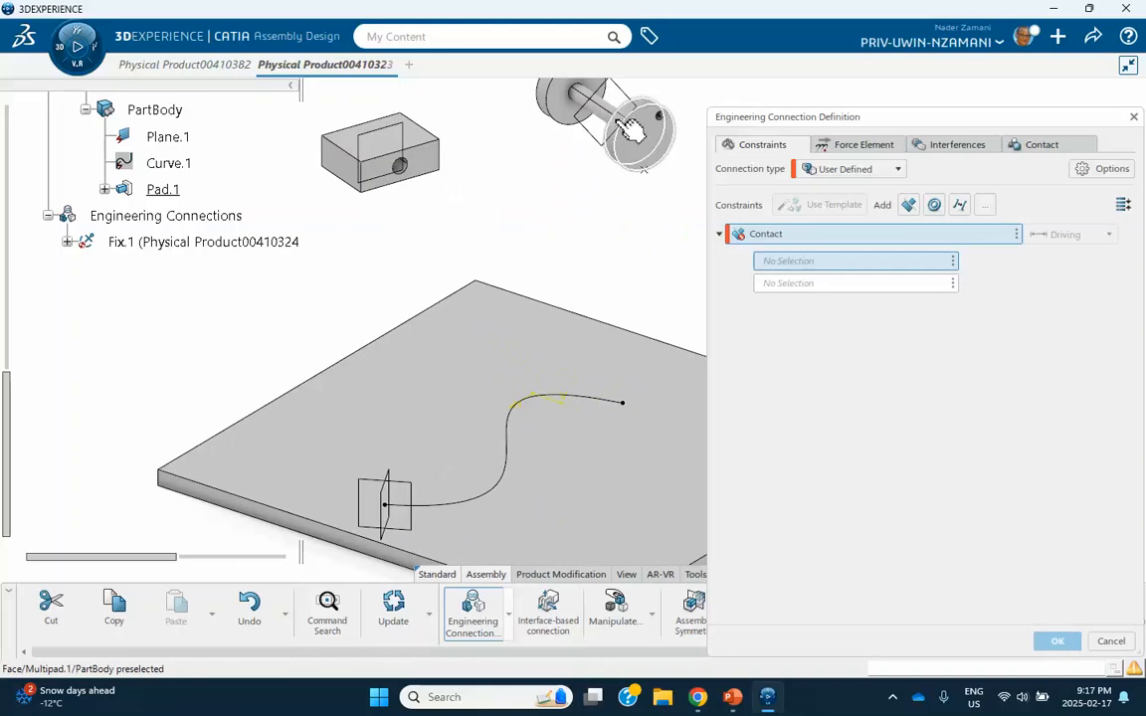
left_click(630, 129)
left_click(463, 408)
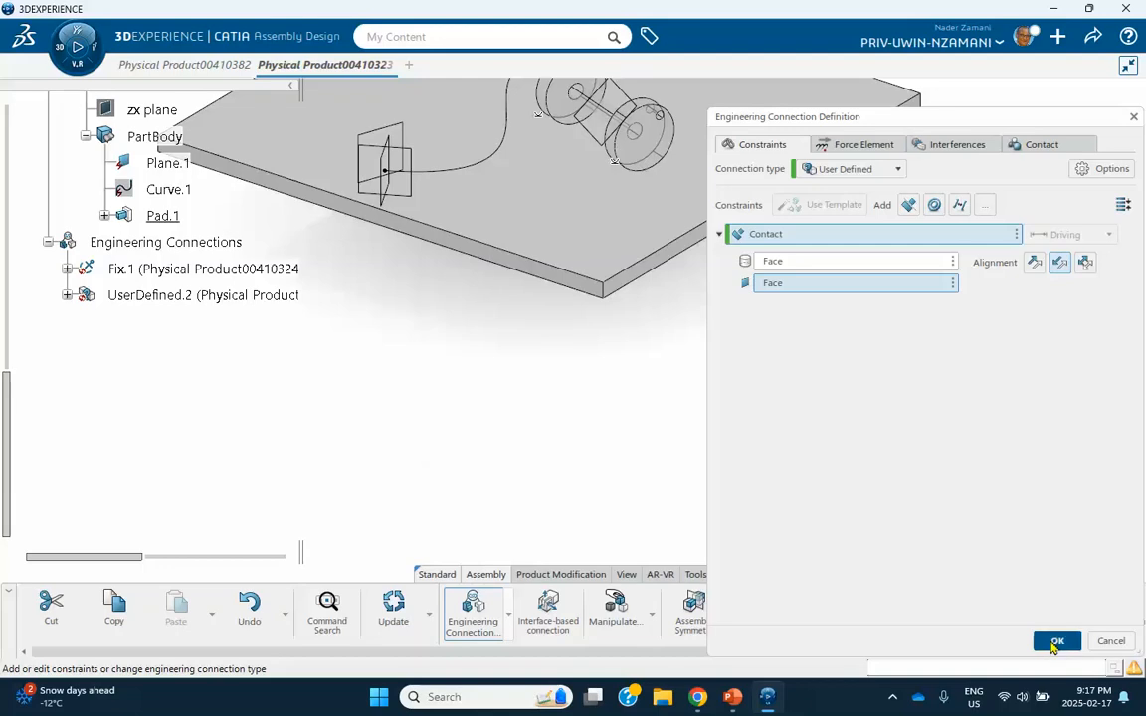
left_click(1056, 641)
left_click(616, 405)
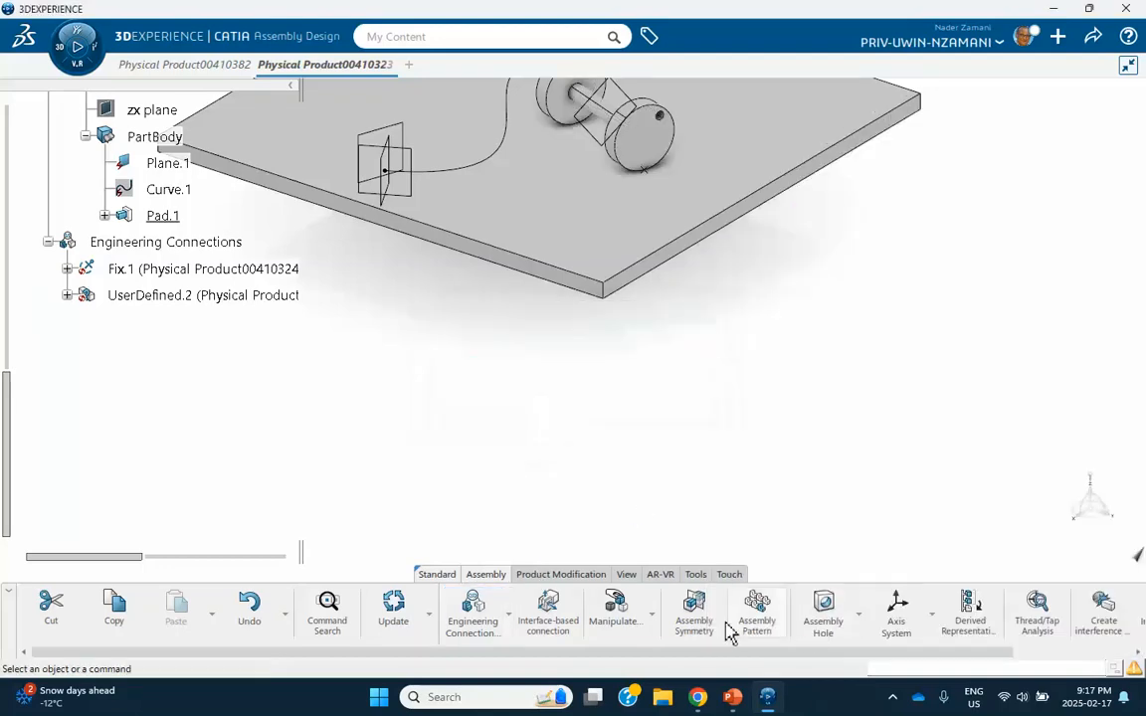
left_click(393, 609)
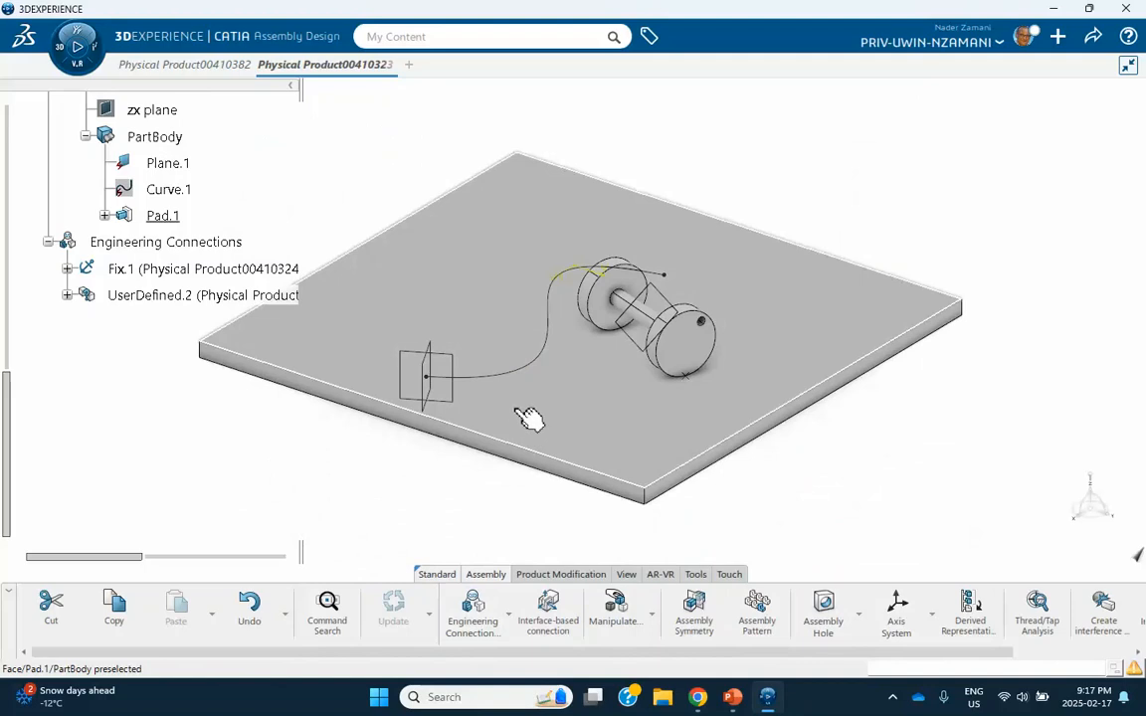
Reopen the wheel-to-plate contact connection, try the first alignment option, and restore the second one.
middle_click_drag(517, 399, 539, 432)
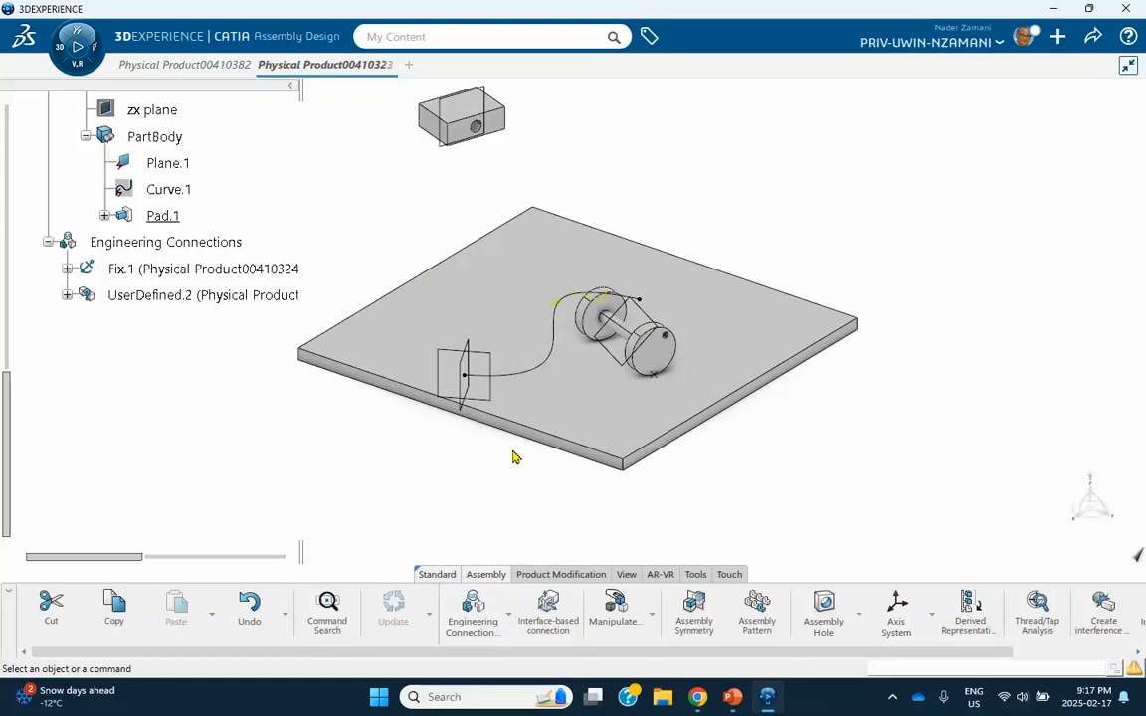
left_click(66, 295)
double_click(165, 323)
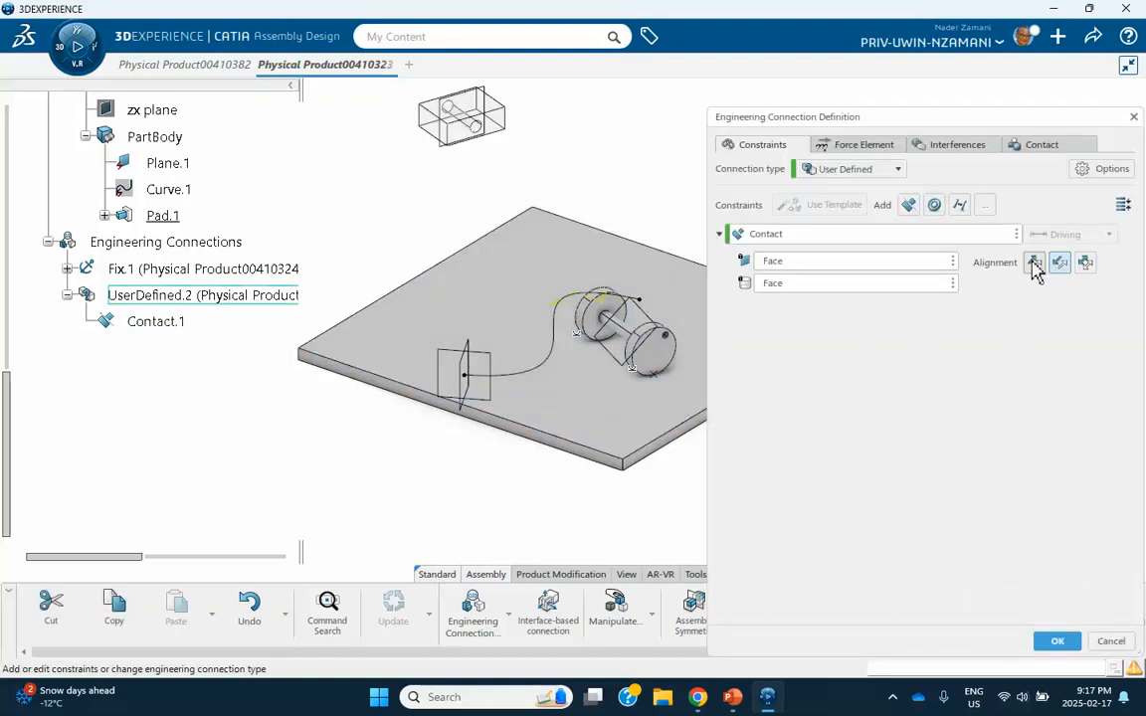
left_click(1034, 263)
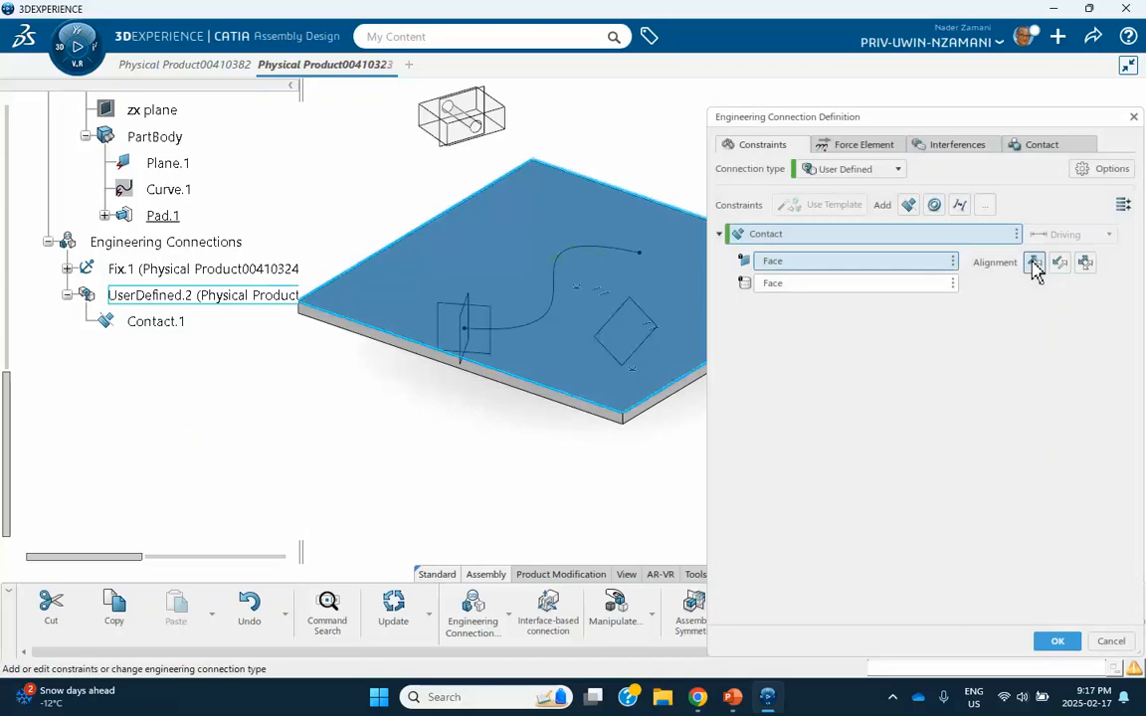
left_click(1058, 263)
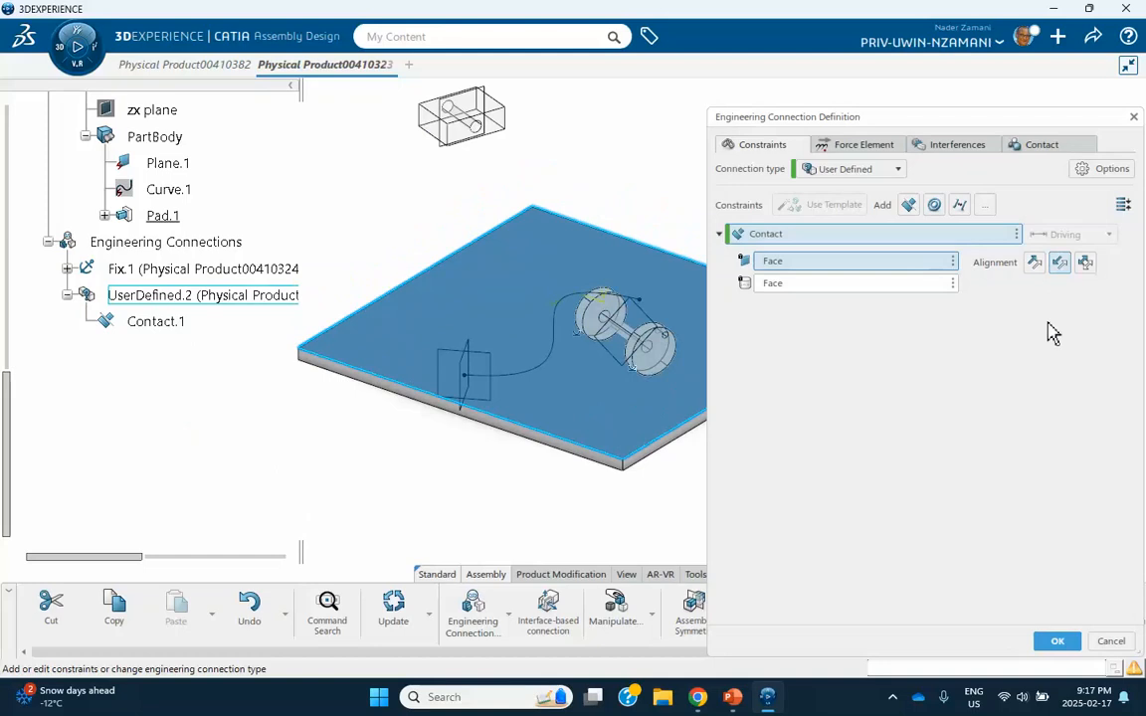
left_click(1057, 640)
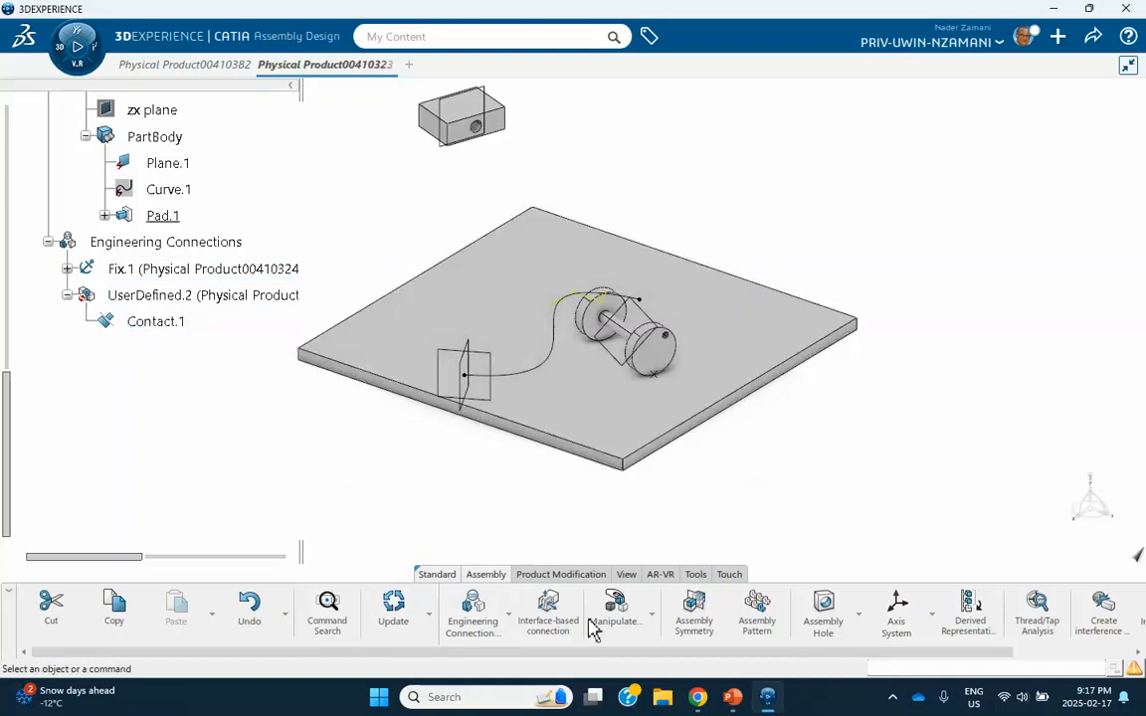
Create a new Planar connection making the front wheel's outer face coincident with Plane.7, decline the contact check specification, and update the assembly.
left_click(470, 609)
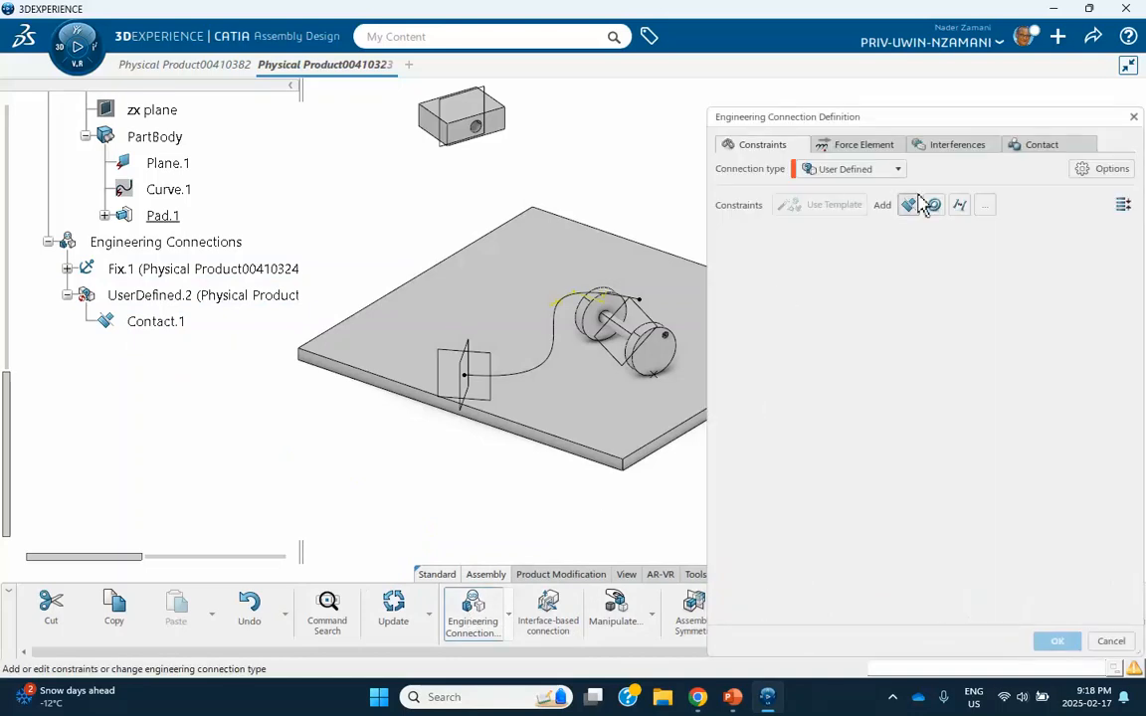
left_click(935, 207)
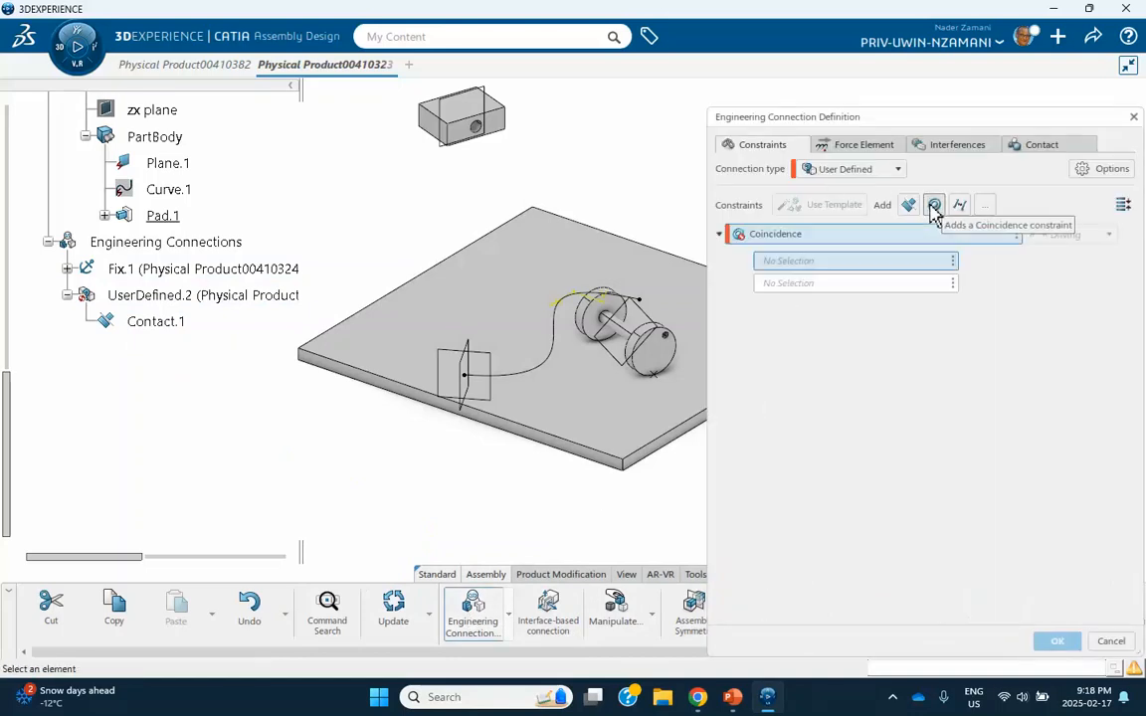
left_click(669, 364)
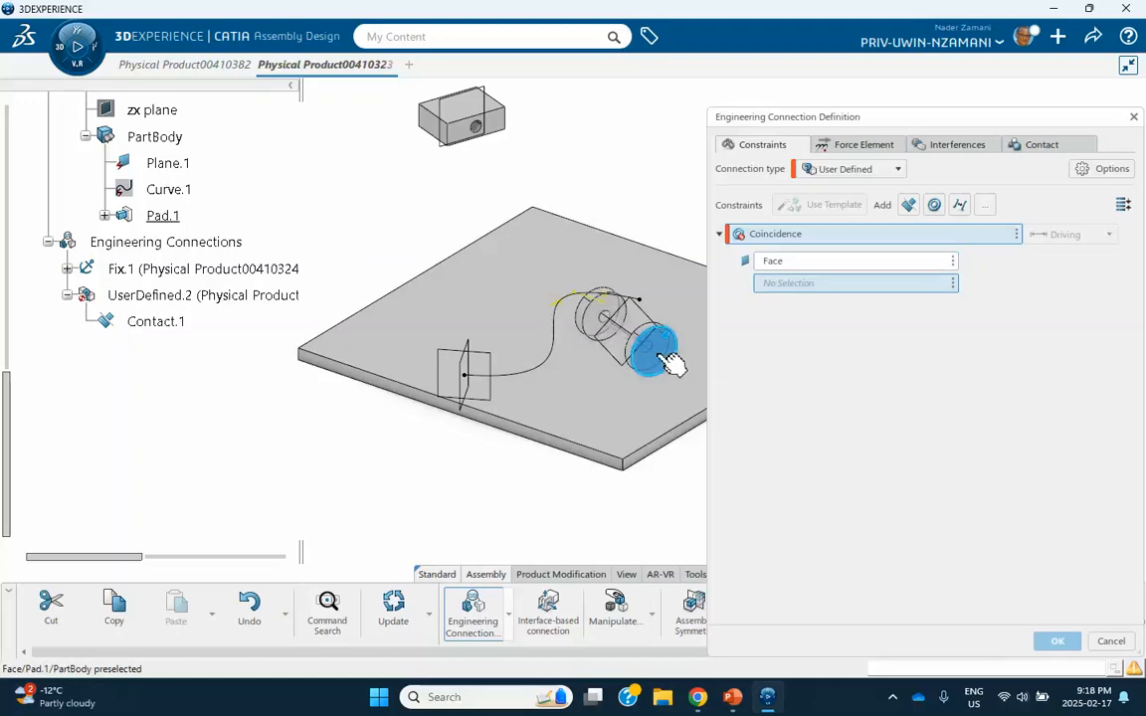
left_click(493, 363)
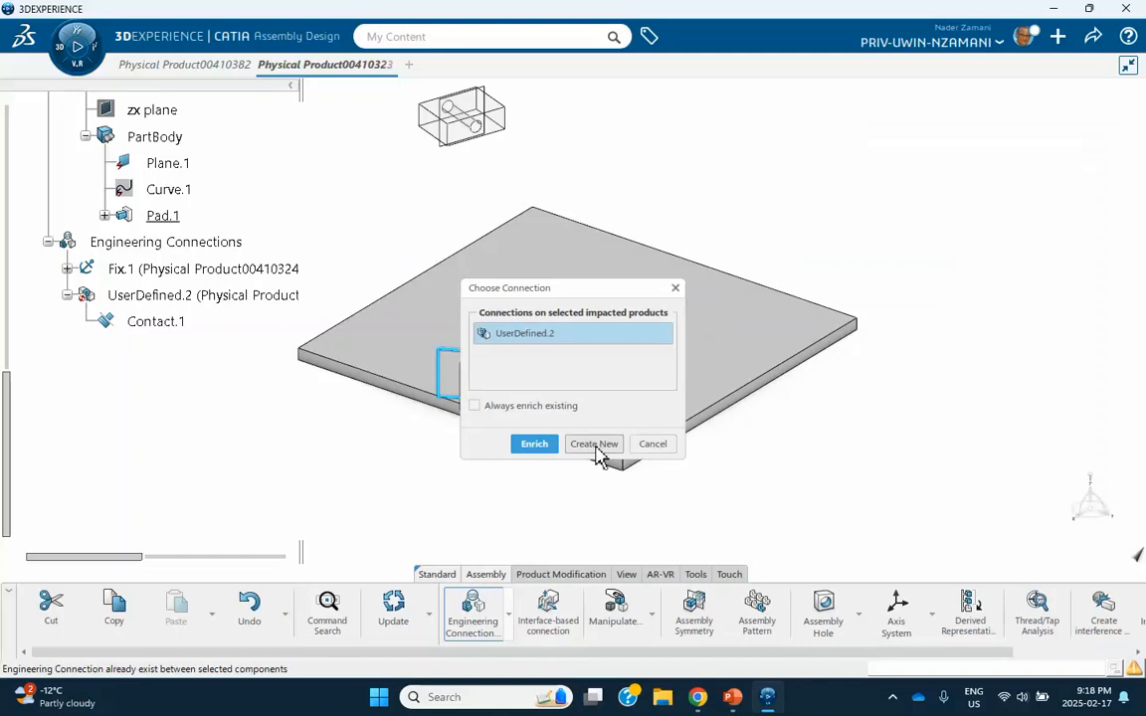
left_click(594, 444)
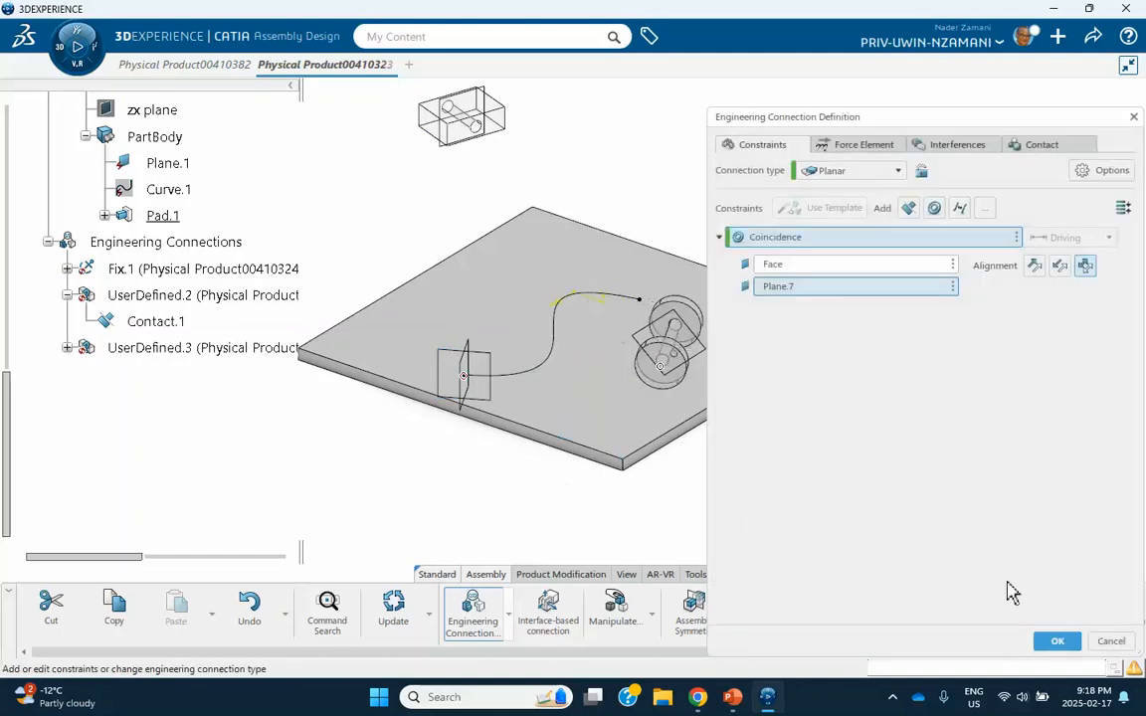
left_click(1056, 641)
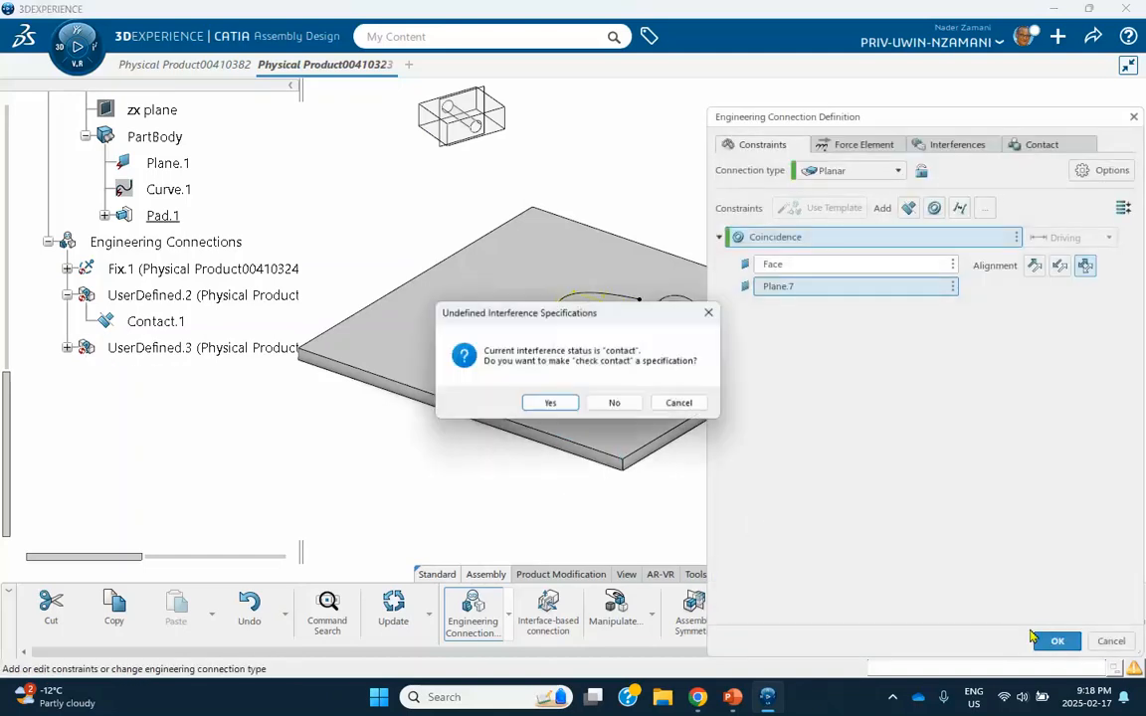
left_click(615, 404)
left_click(393, 607)
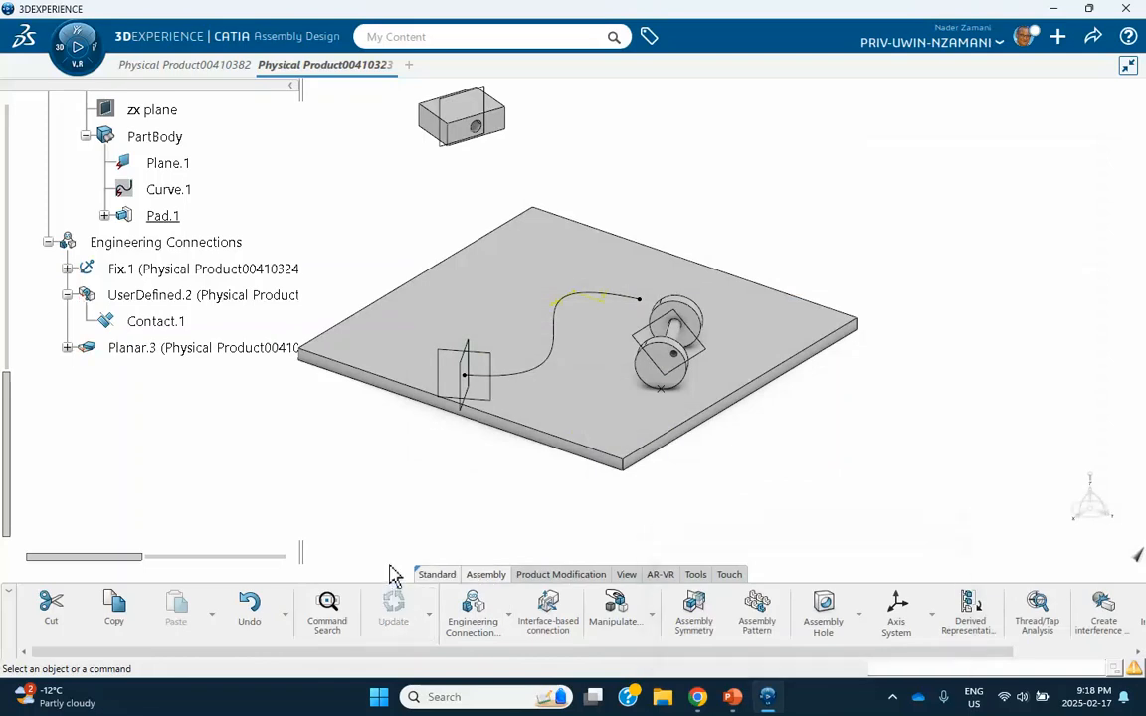
Create an engineering connection making the wheel's Point.2 coincident with the vertex at the curve's Plane.7 end, declining the contact check specification.
middle_click_drag(641, 397, 1035, 333)
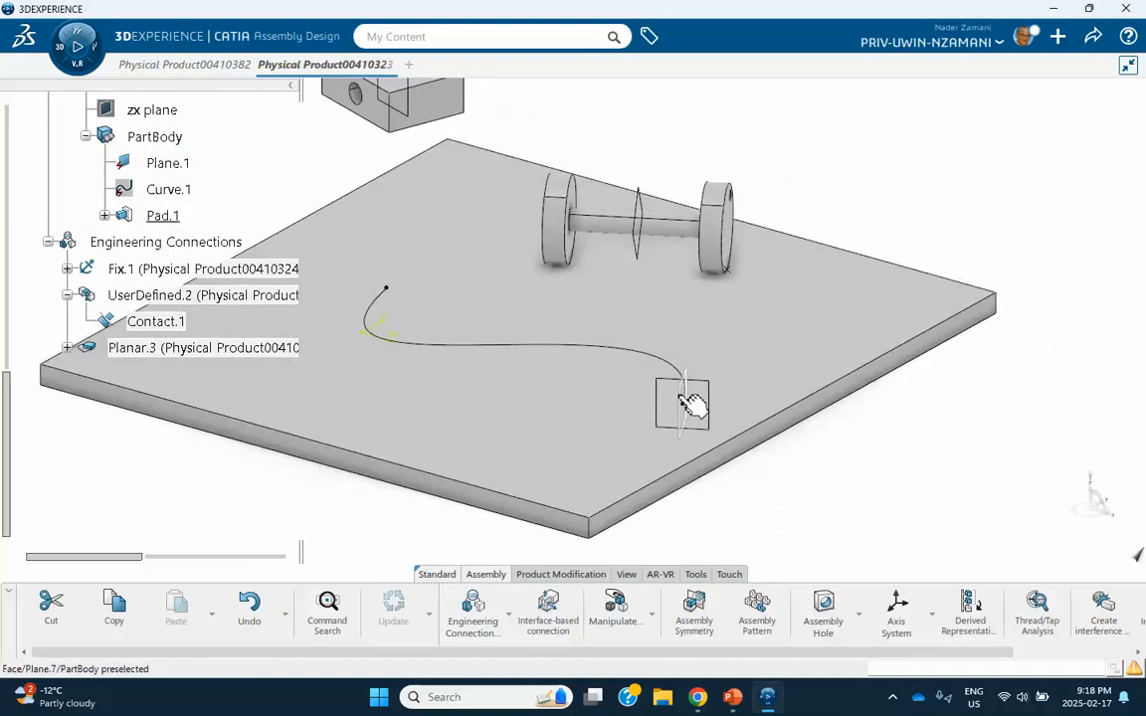
middle_click_drag(803, 422, 800, 366)
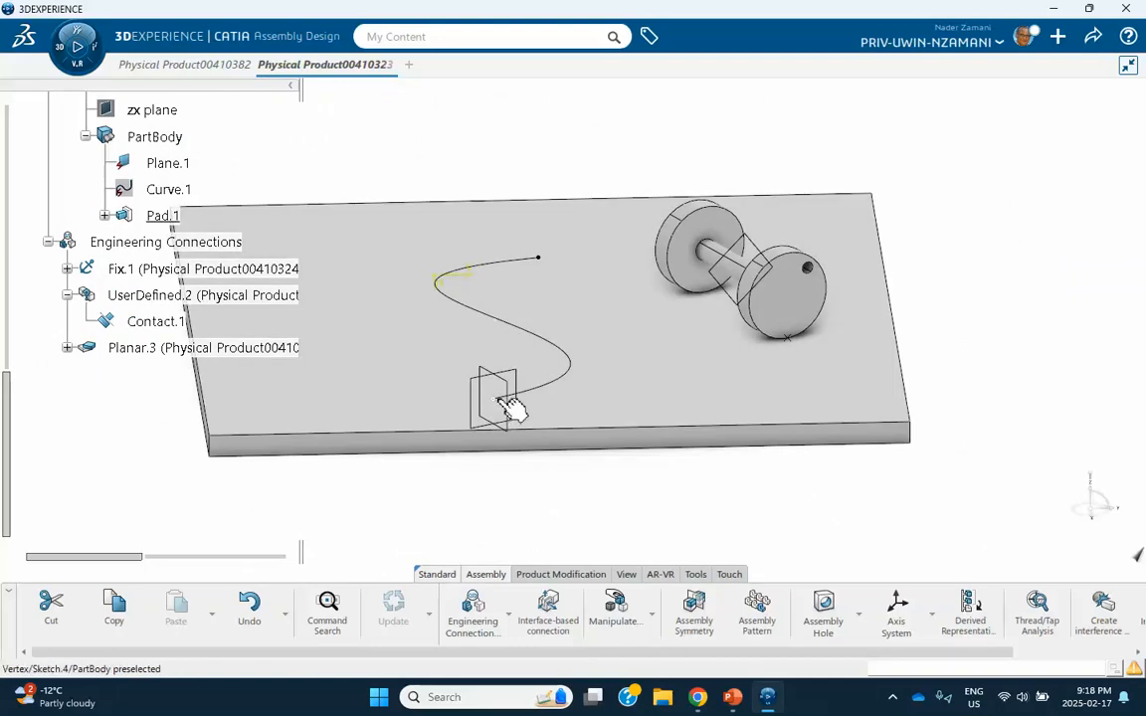
mouse_move(874, 434)
middle_mouse_down()
mouse_move(737, 469)
mouse_move(602, 442)
mouse_move(585, 423)
middle_mouse_up()
left_click(509, 613)
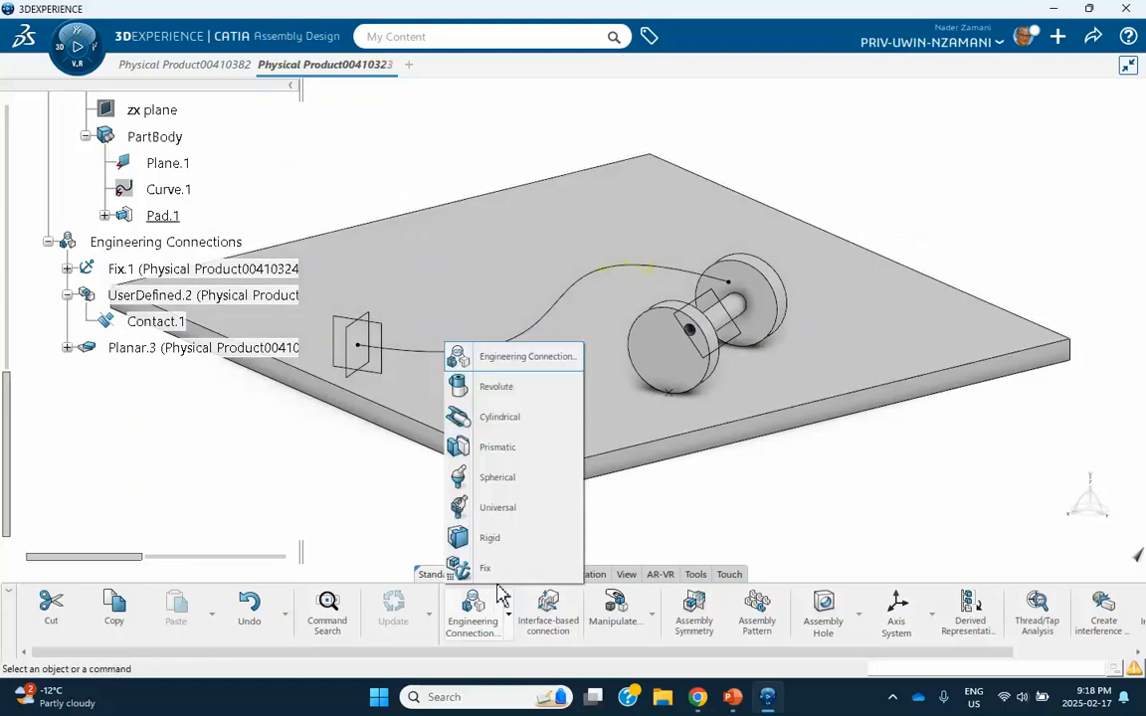
left_click(495, 356)
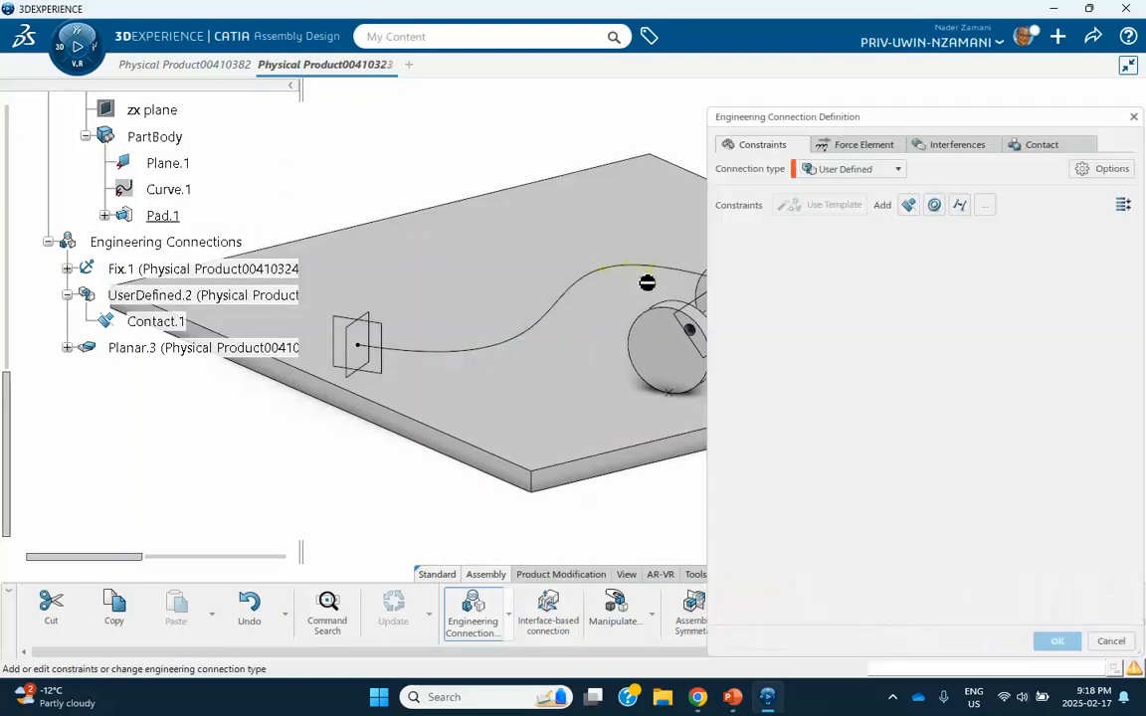
left_click(935, 206)
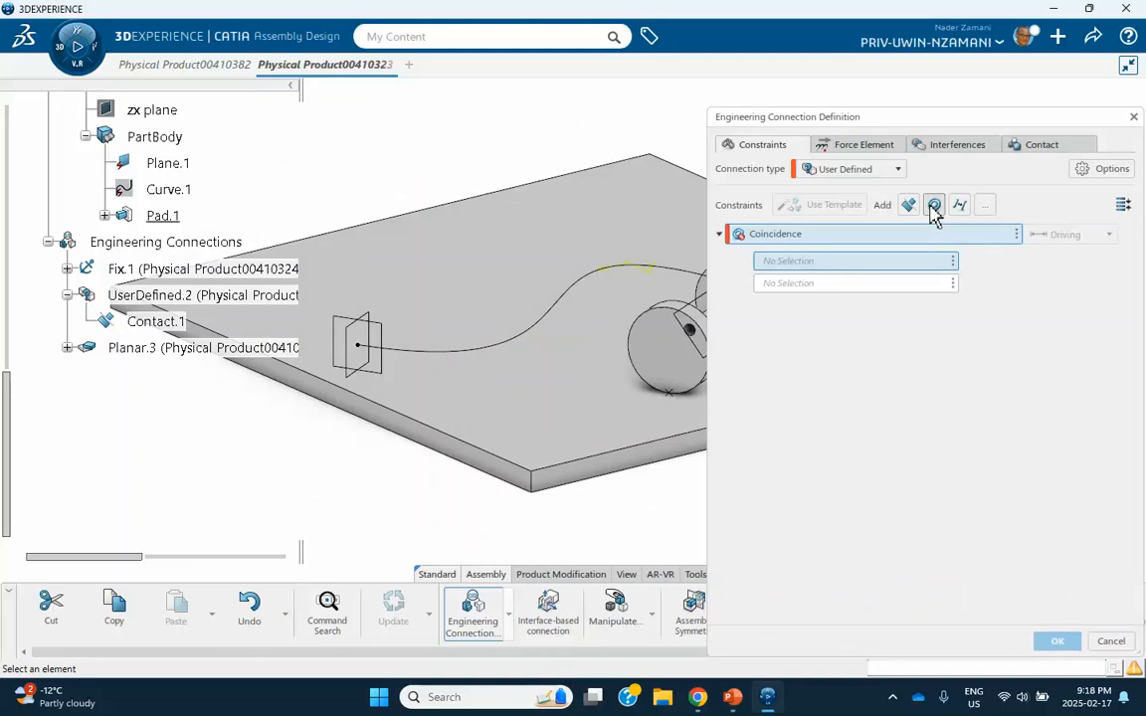
left_click(680, 398)
left_click(360, 346)
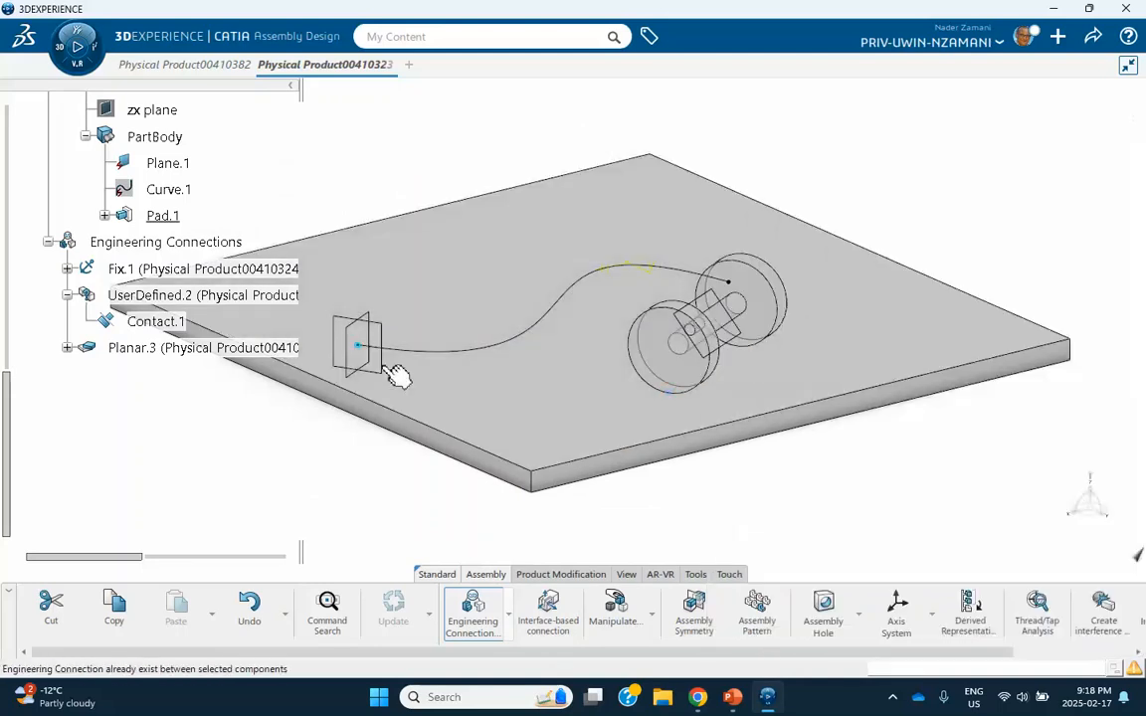
left_click(592, 442)
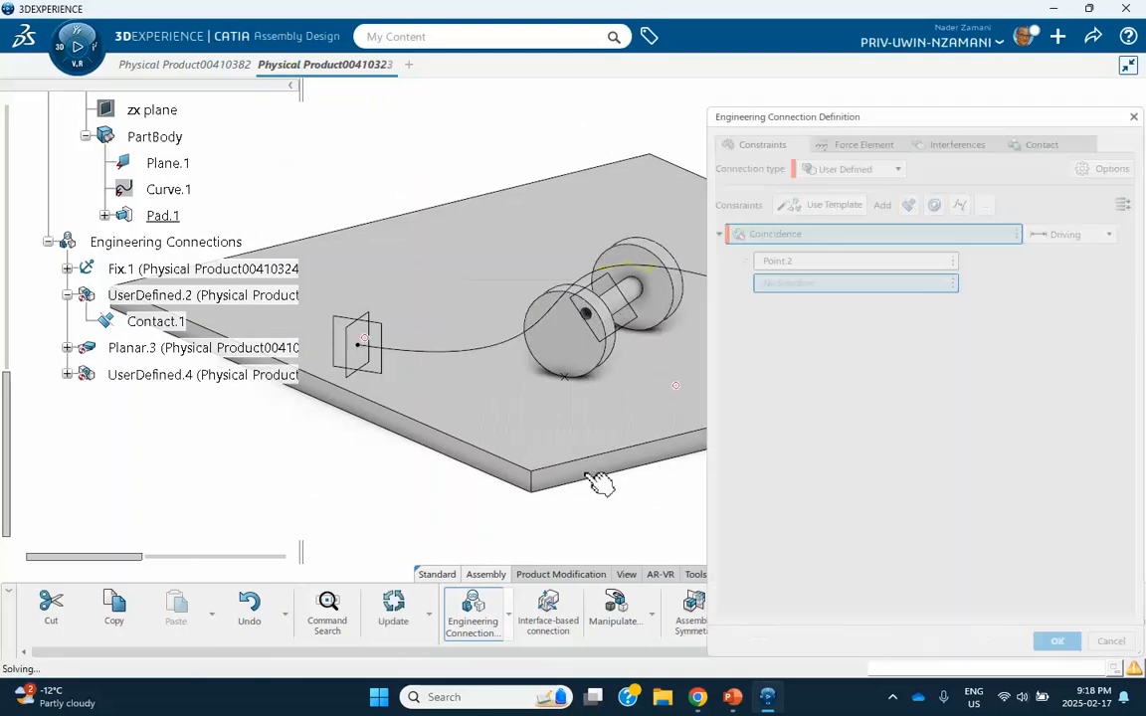
left_click(1055, 640)
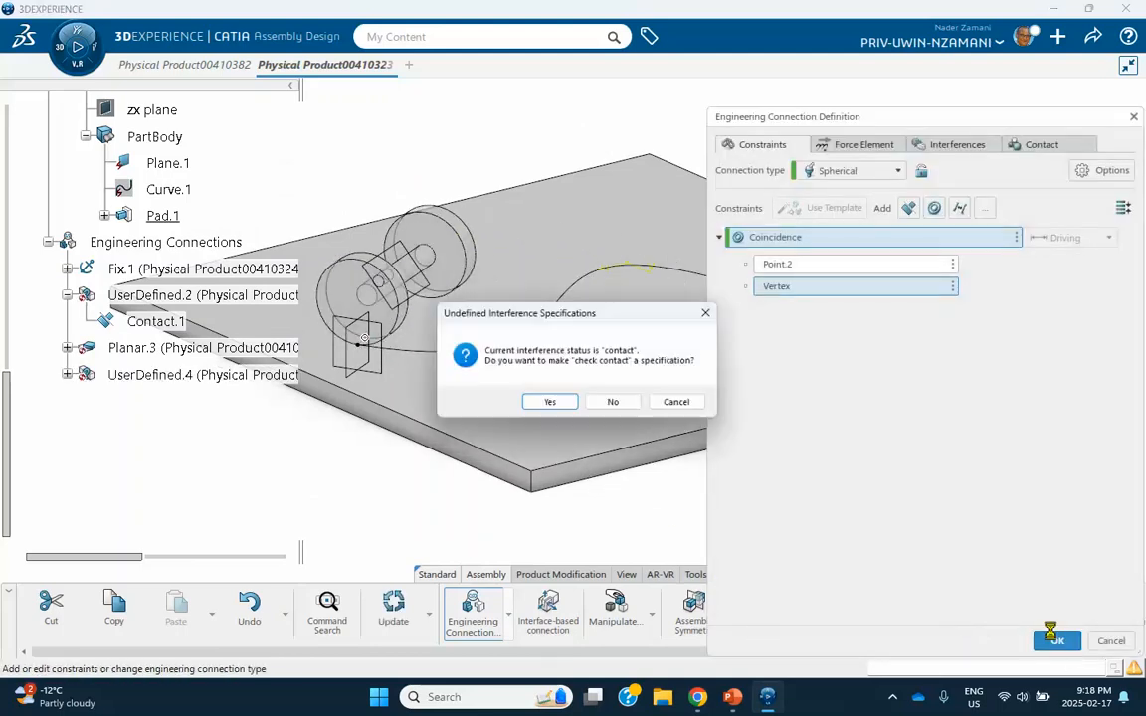
left_click(613, 401)
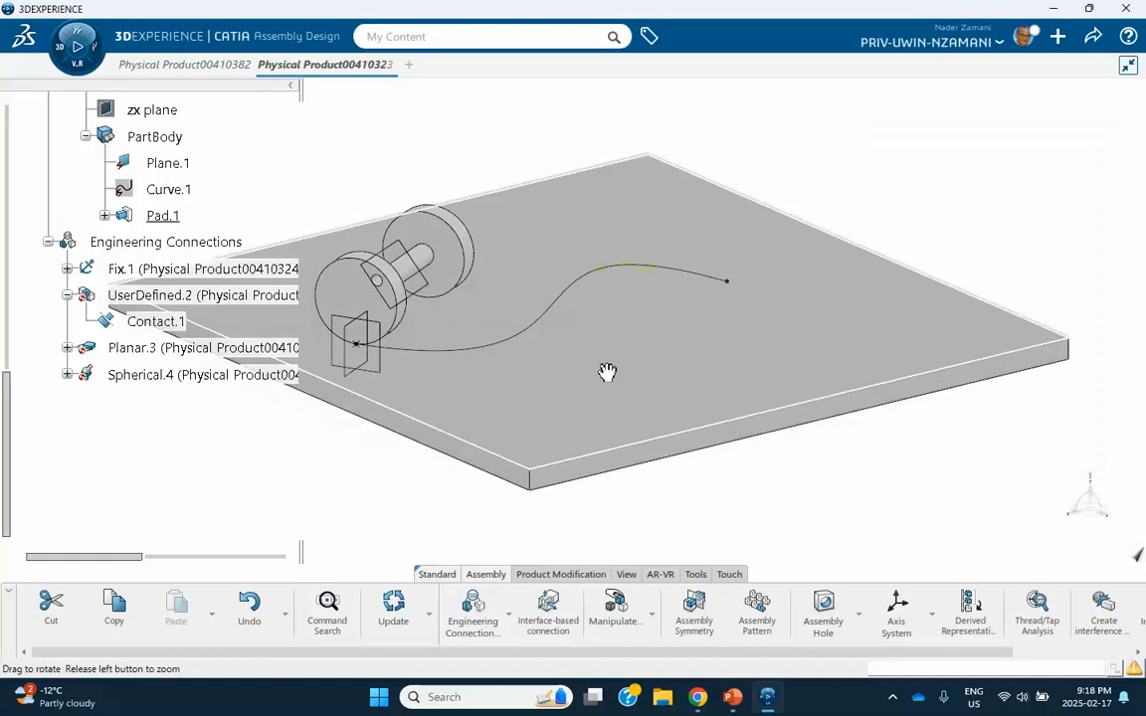
middle_click_drag(606, 372, 668, 426)
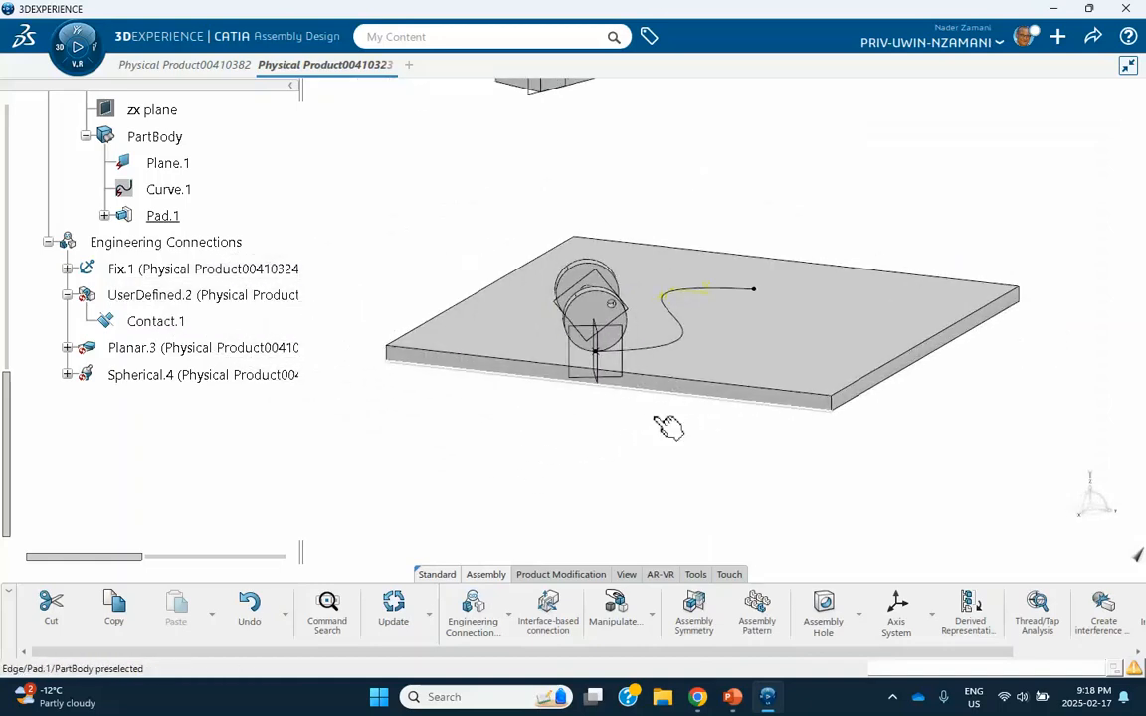
Switch to PowerPoint, review the target assembly layout on slide 2, and return to 3DEXPERIENCE.
left_click(732, 698)
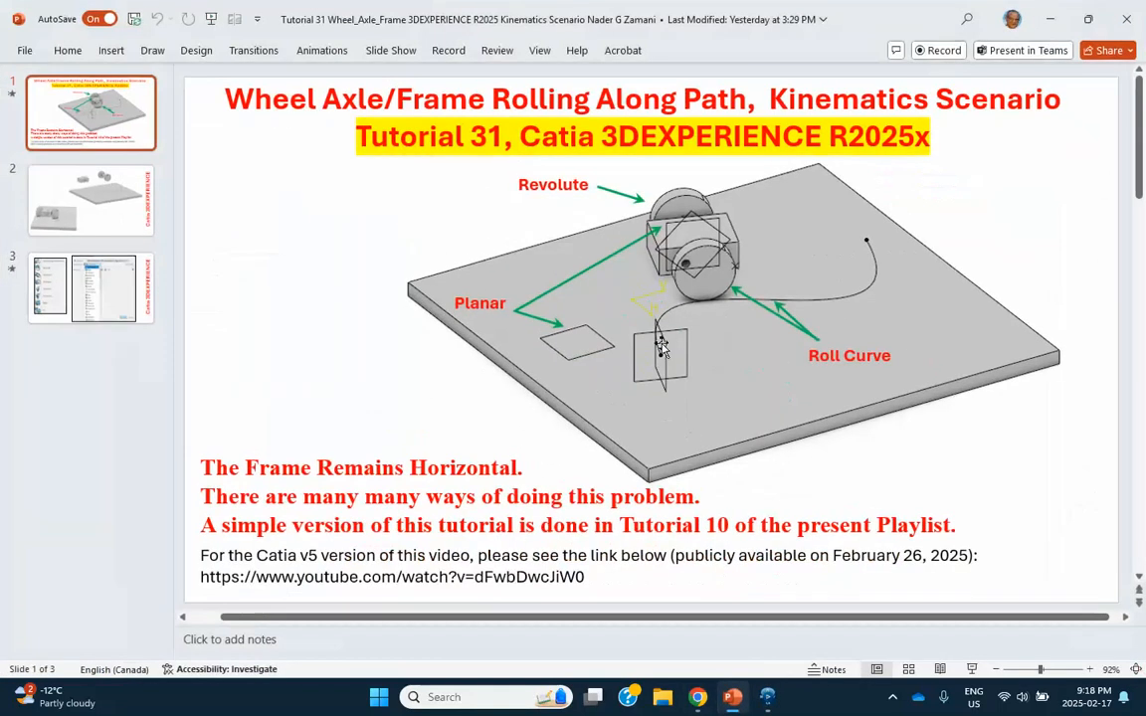
left_click(79, 184)
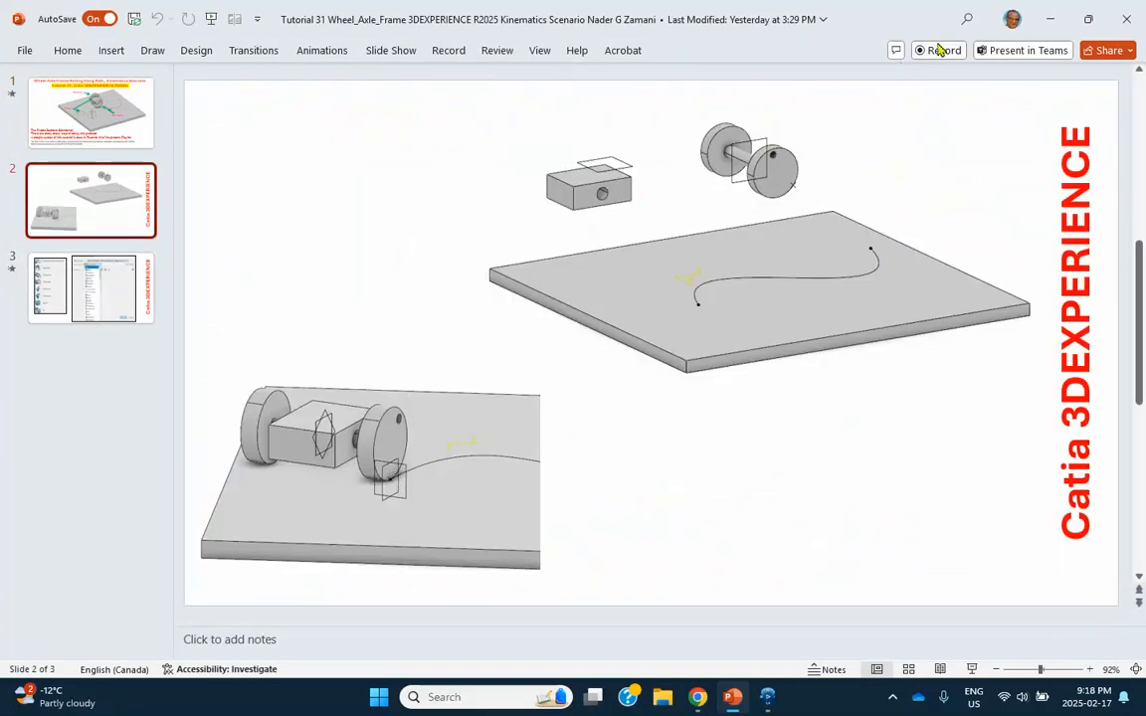
left_click(1049, 19)
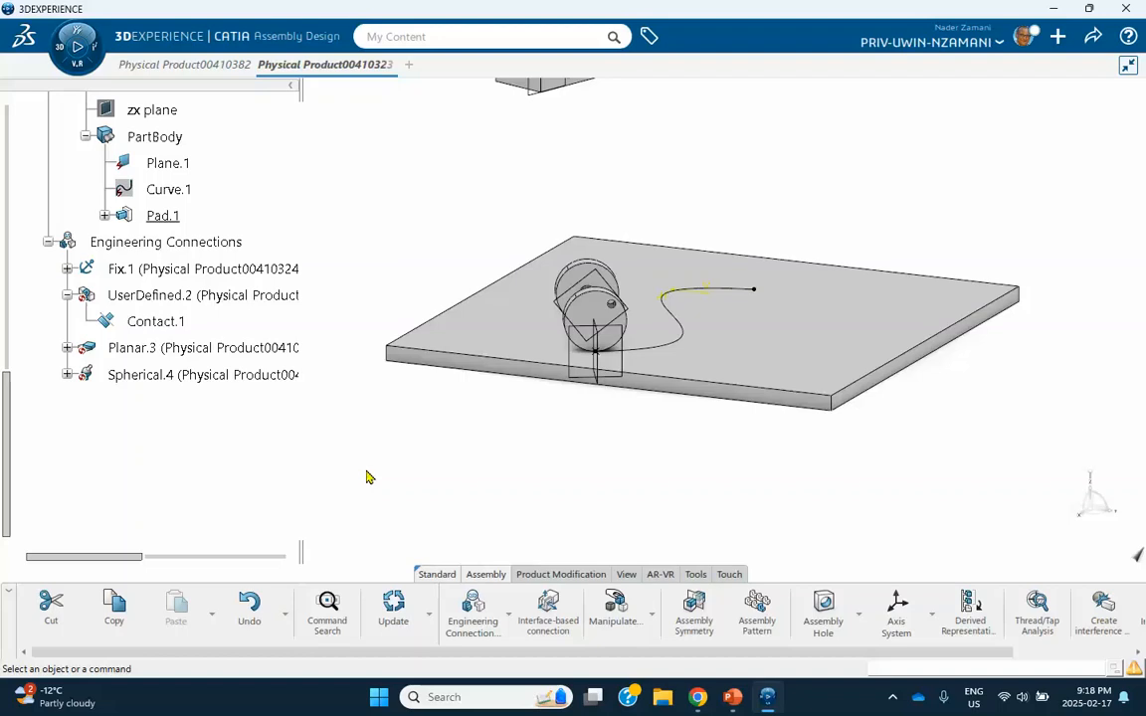
middle_click_drag(445, 450, 617, 468)
middle_click_drag(605, 286, 582, 343)
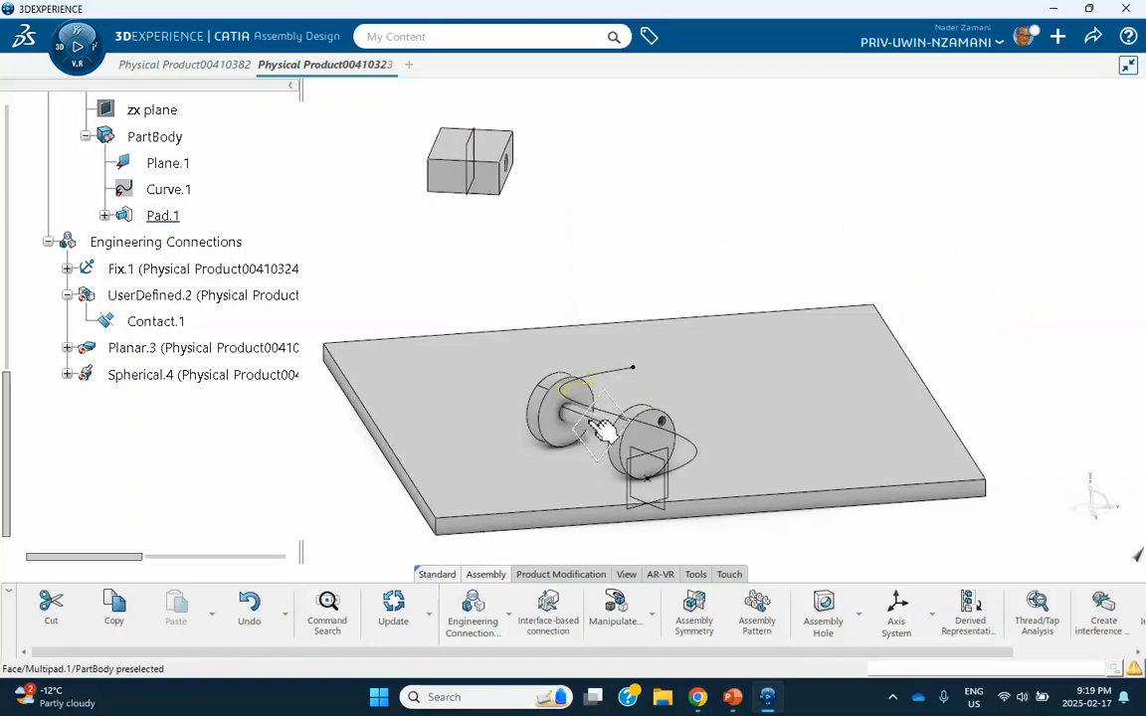
middle_click_drag(524, 427, 502, 345)
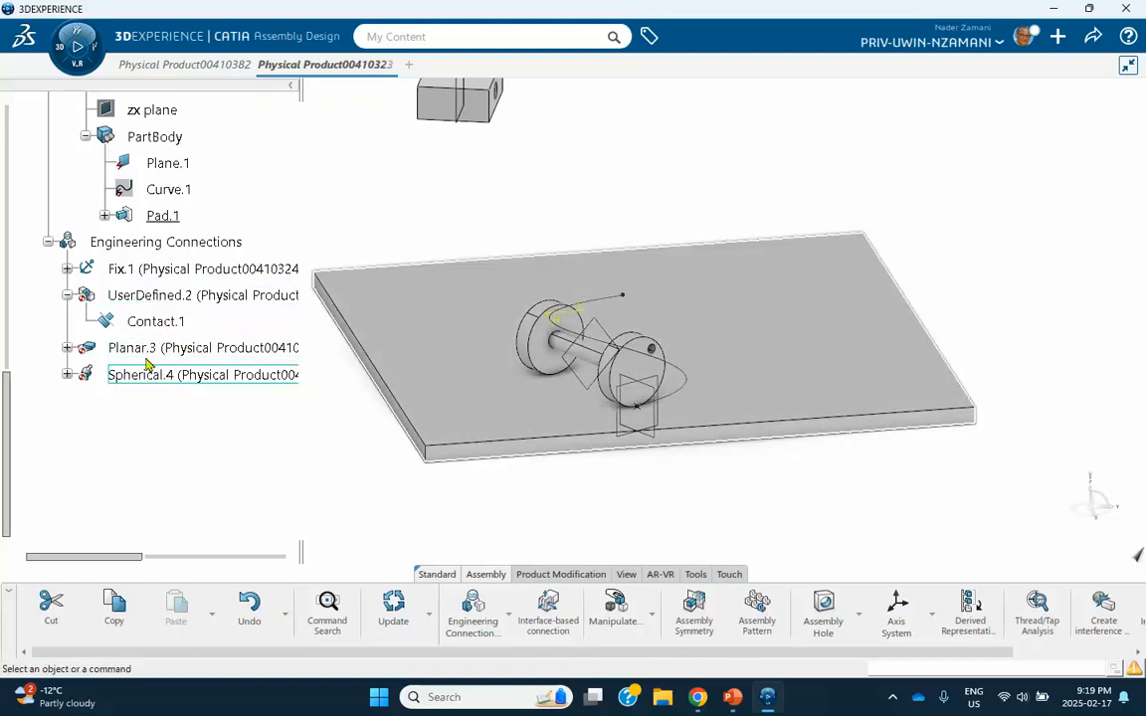
left_click(154, 374)
left_click(147, 337)
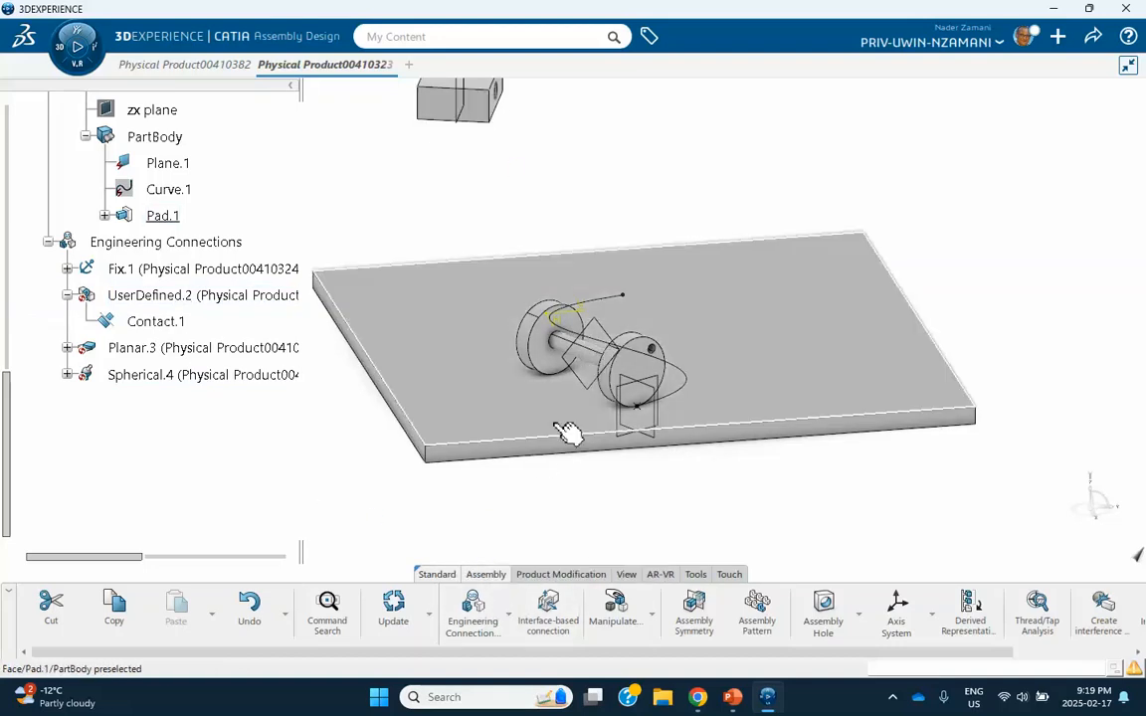
Start a Revolute connection from the template with two coincidences and a plane-to-plane angle, making the frame hole's axis coincident with the axle's axis.
left_click(508, 615)
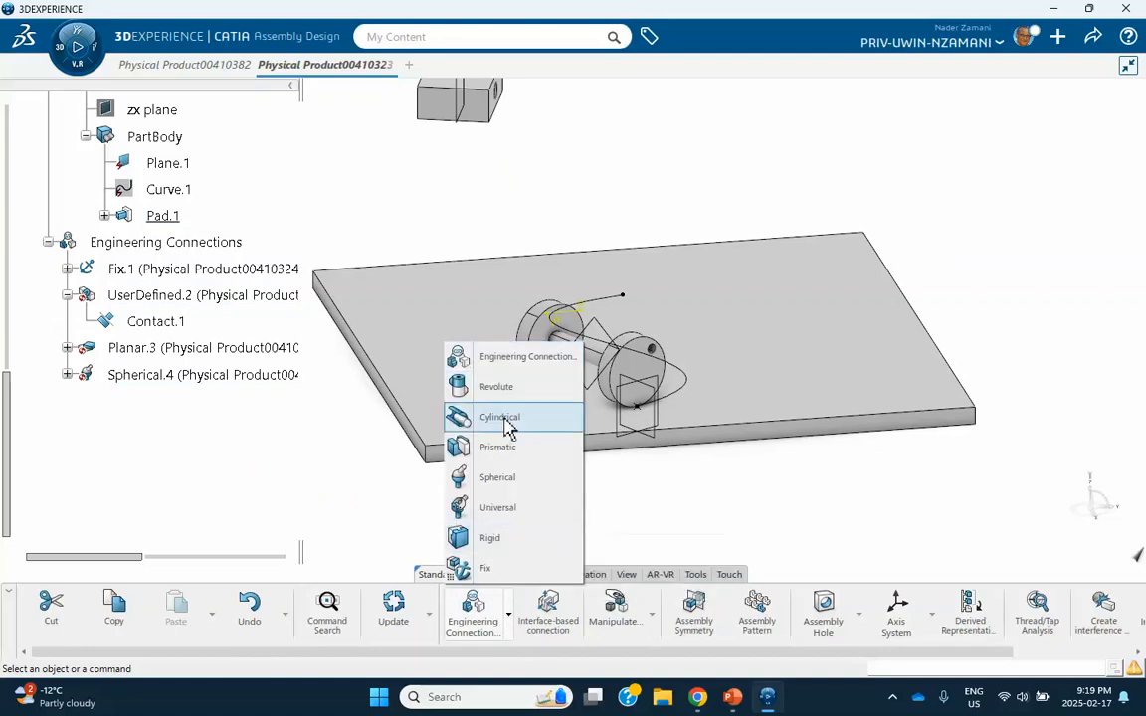
left_click(491, 392)
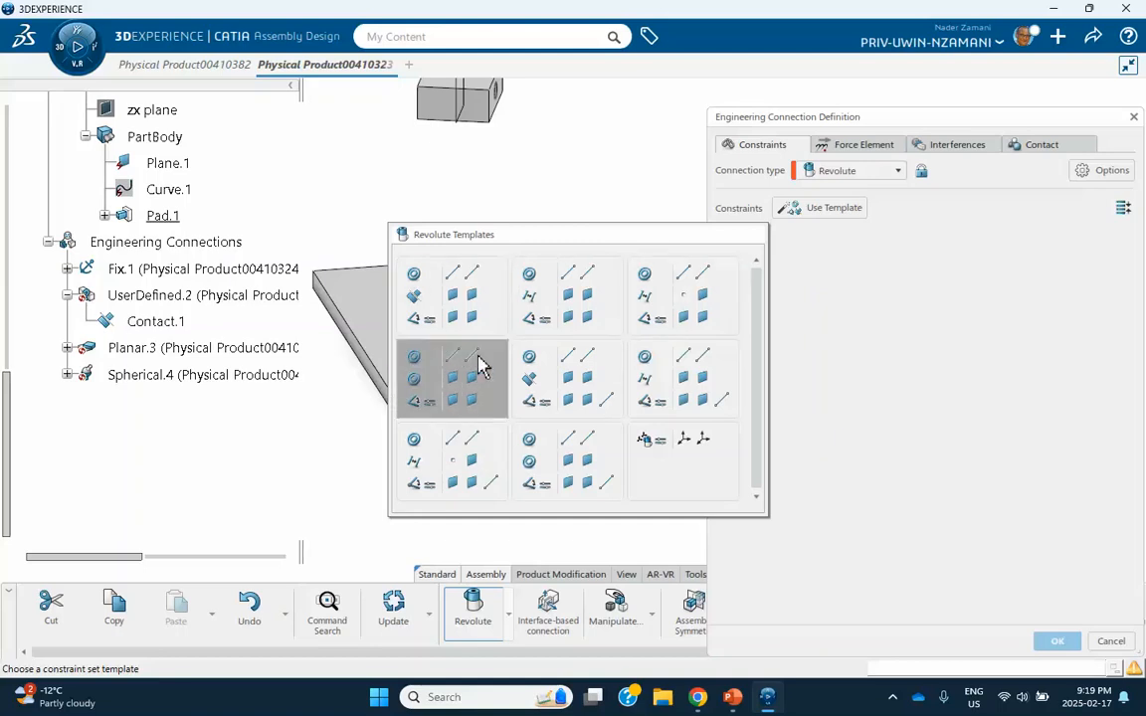
left_click(473, 398)
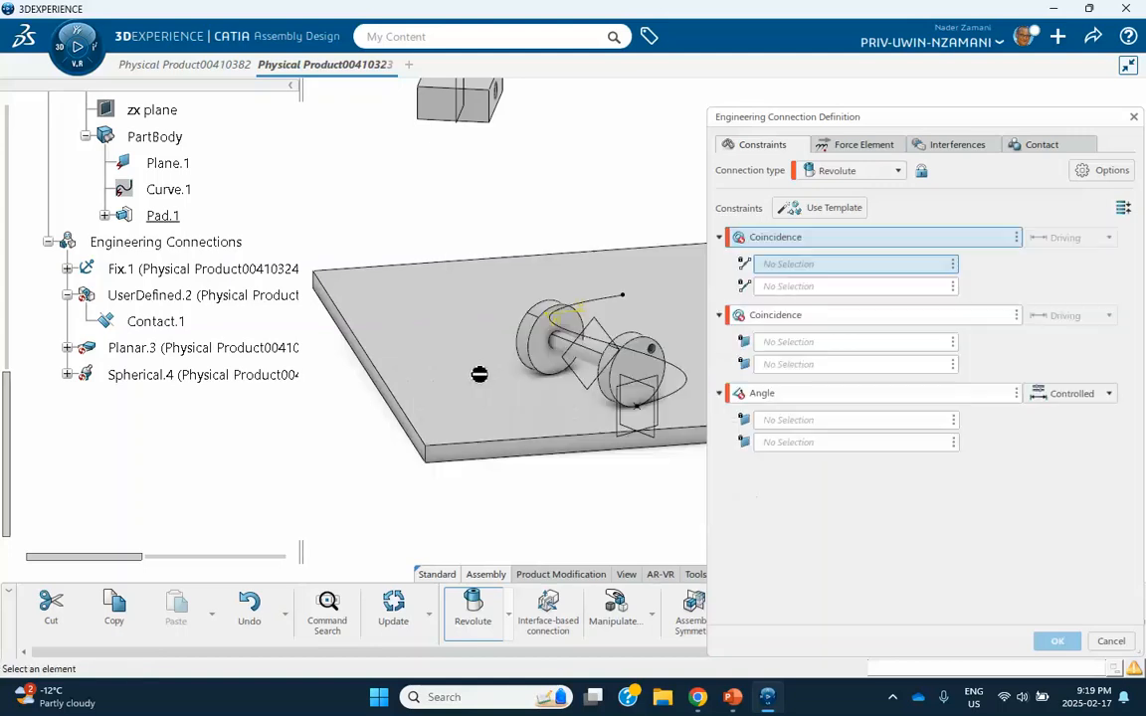
middle_click_drag(493, 197, 378, 299)
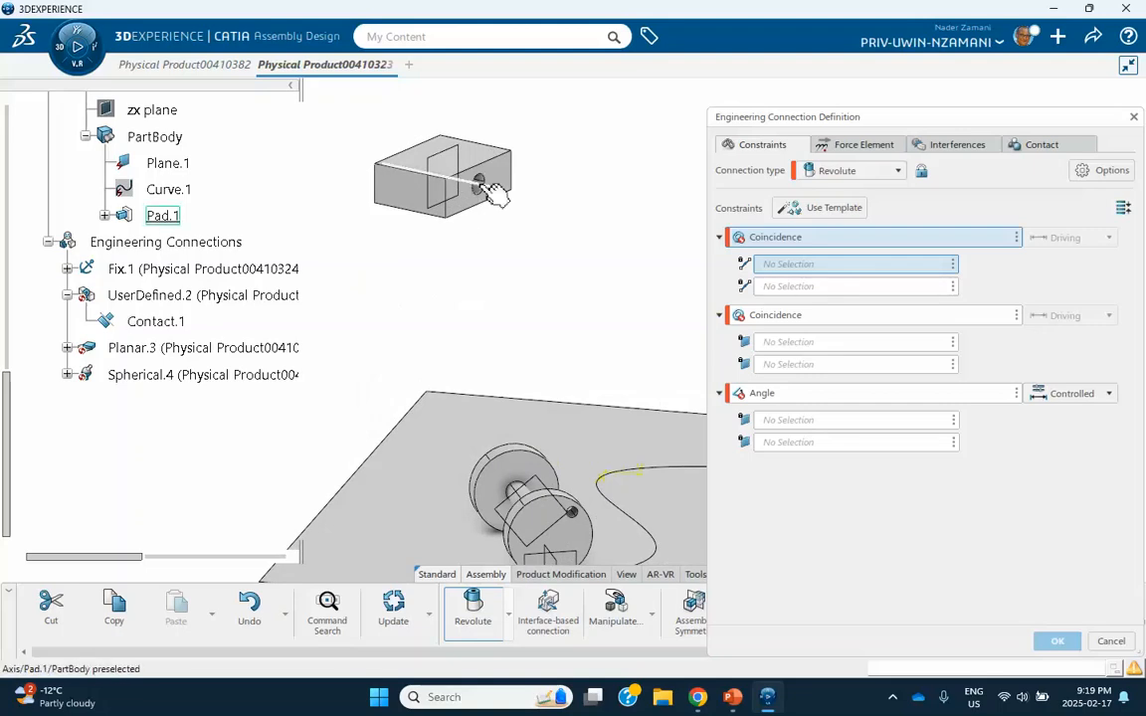
left_click(494, 195)
middle_click_drag(478, 426, 541, 360)
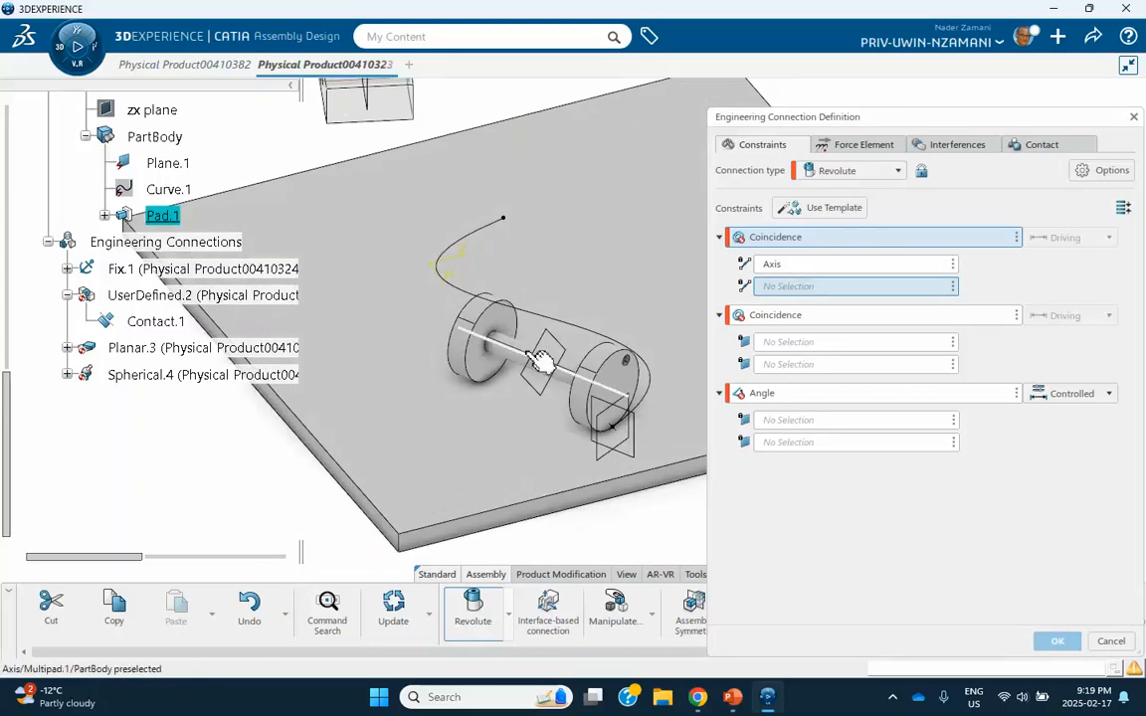
left_click(540, 361)
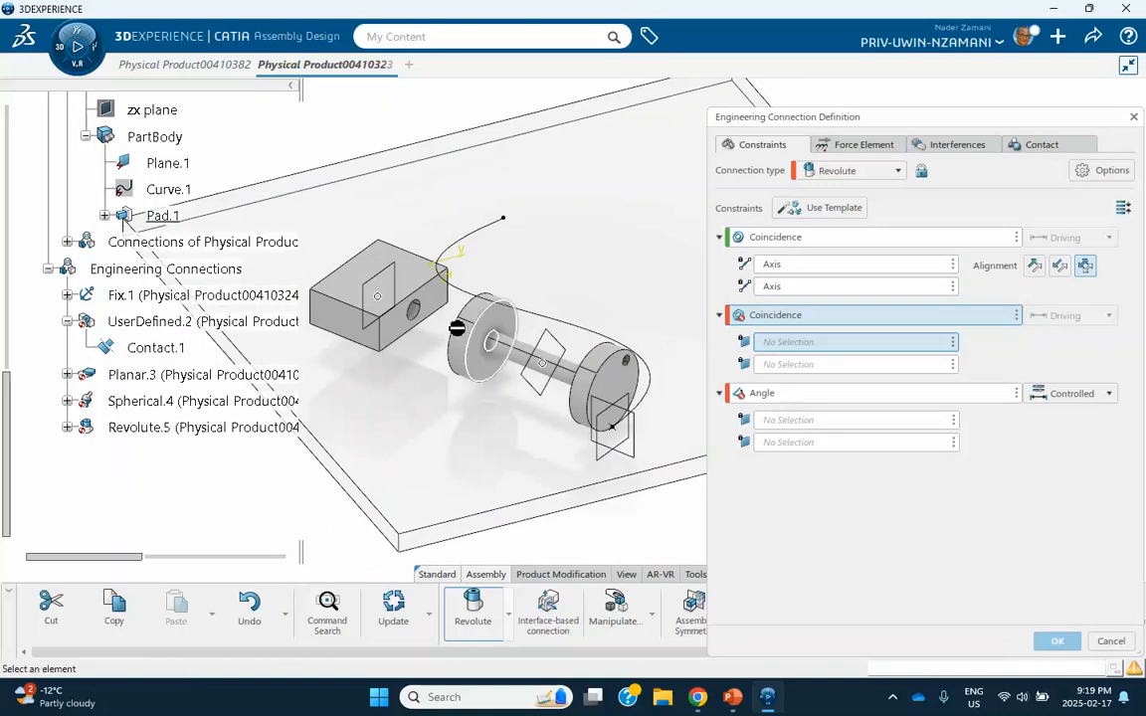
Make the frame's Plane.1 coincident with the axle's Plane.2, delete the Angle constraint, and accept the revolute connection without the contact check specification.
left_click(401, 276)
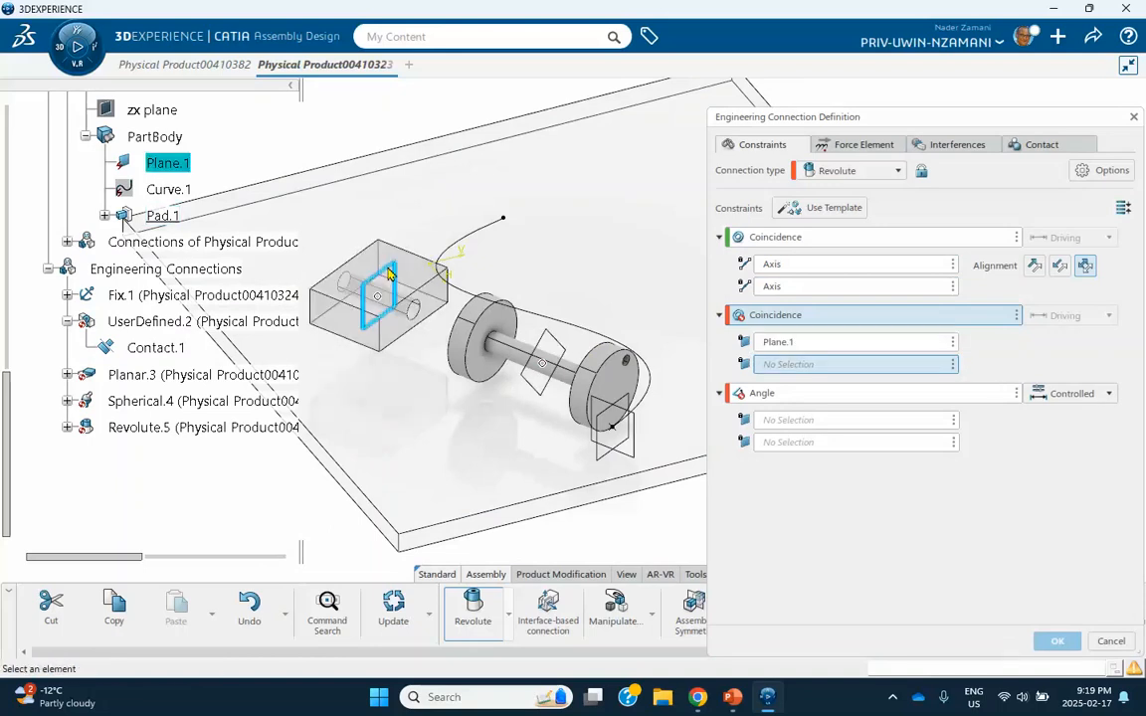
left_click(572, 348)
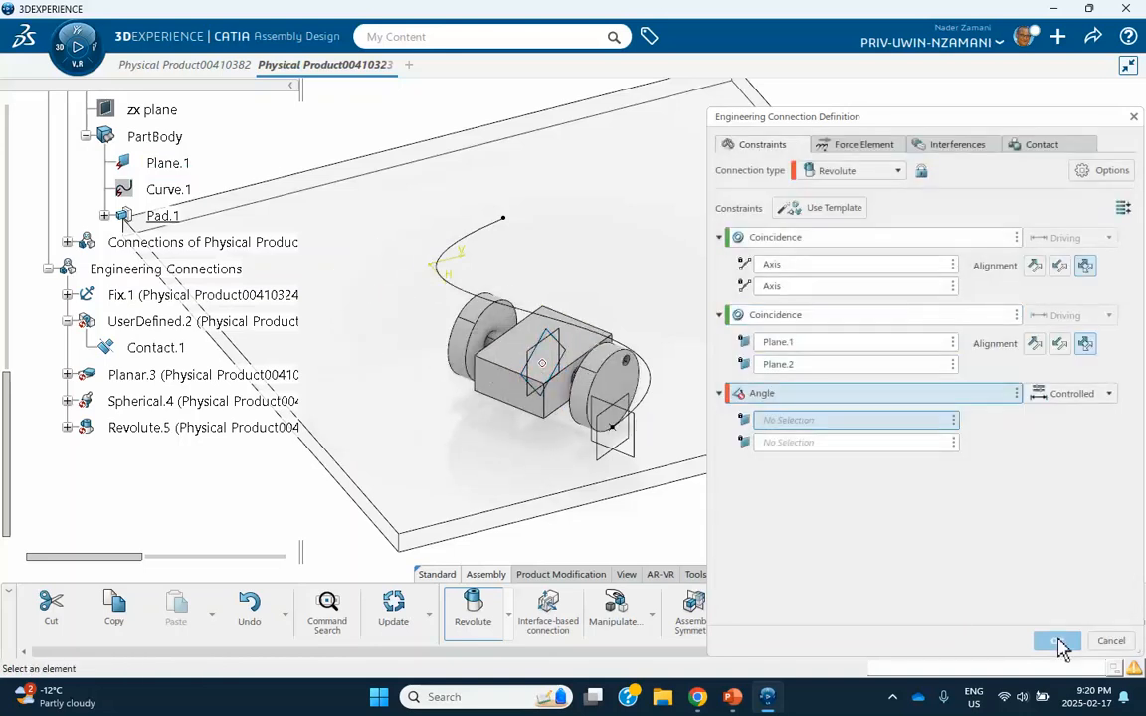
left_click(1017, 394)
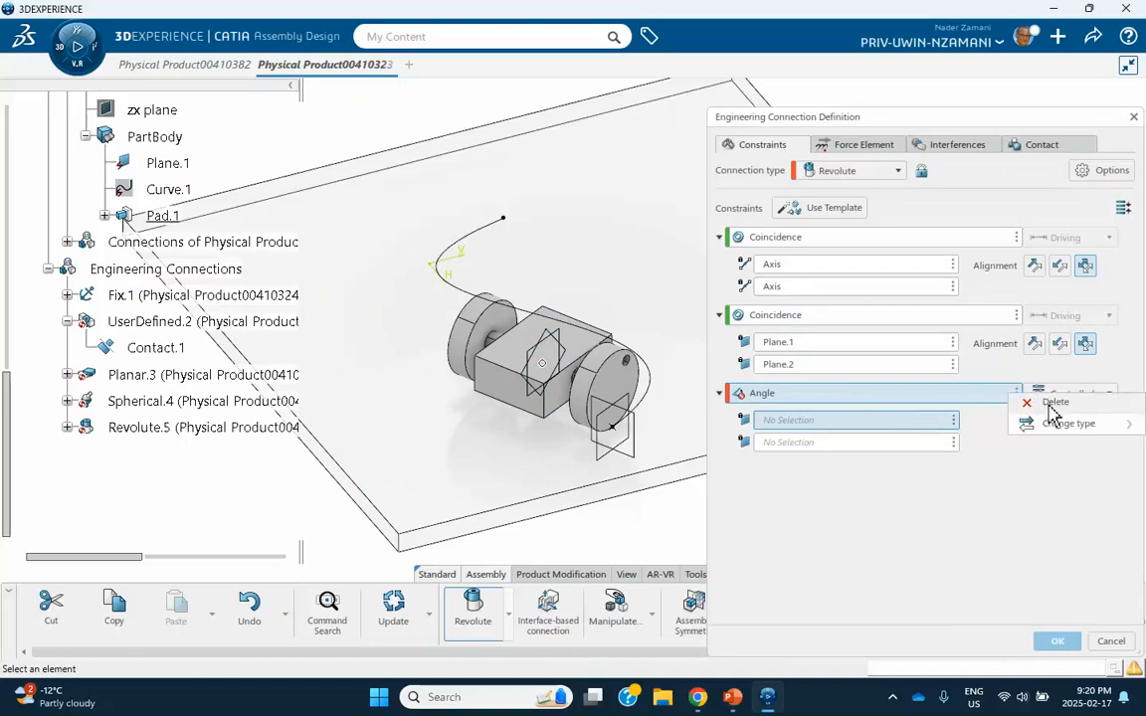
left_click(1052, 404)
left_click(1052, 641)
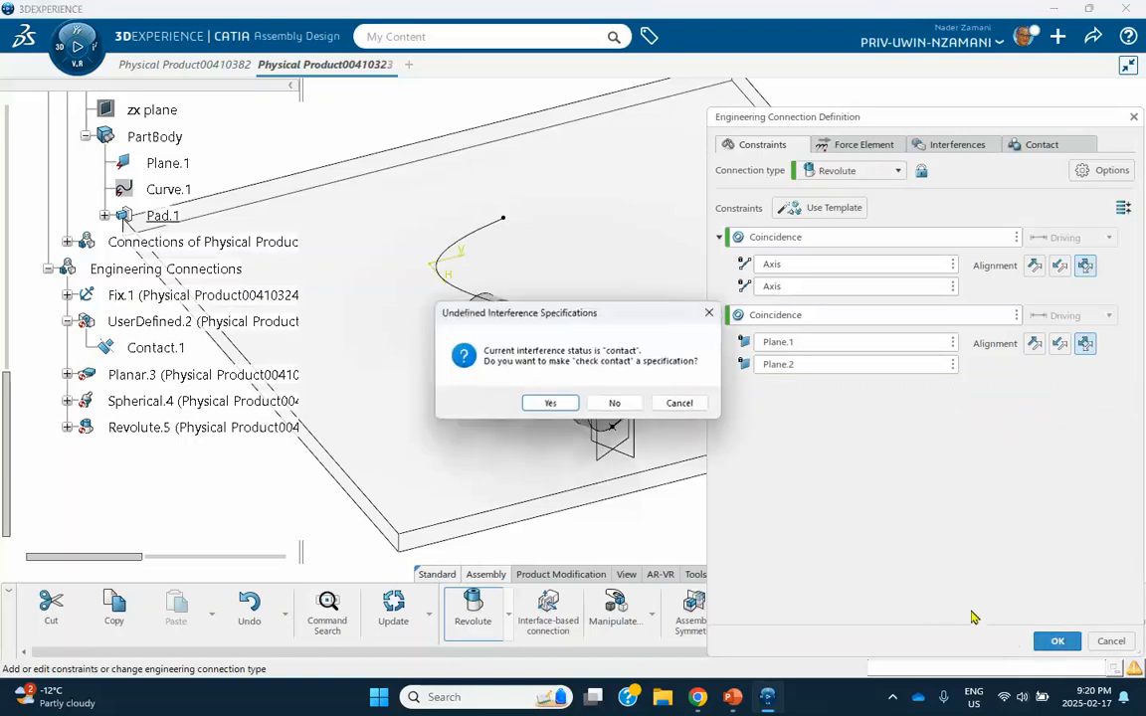
left_click(614, 402)
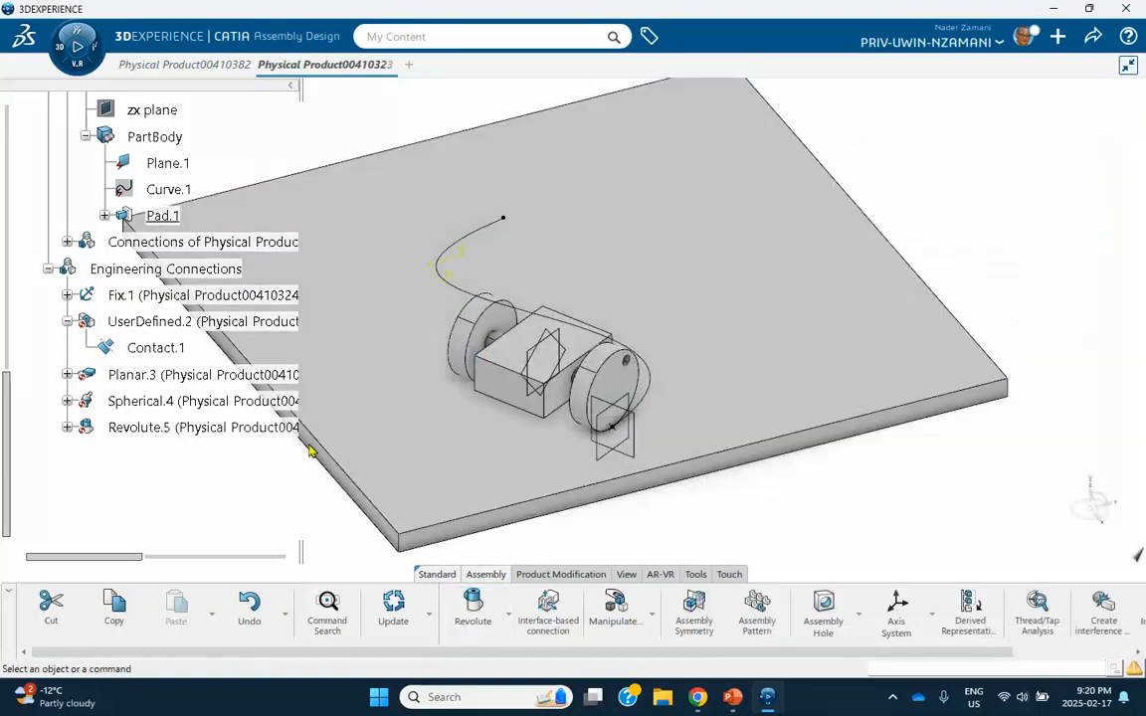
Delete the user-defined contact, planar and spherical connections between the wheel-axle and the plate.
middle_click_drag(307, 452, 652, 365)
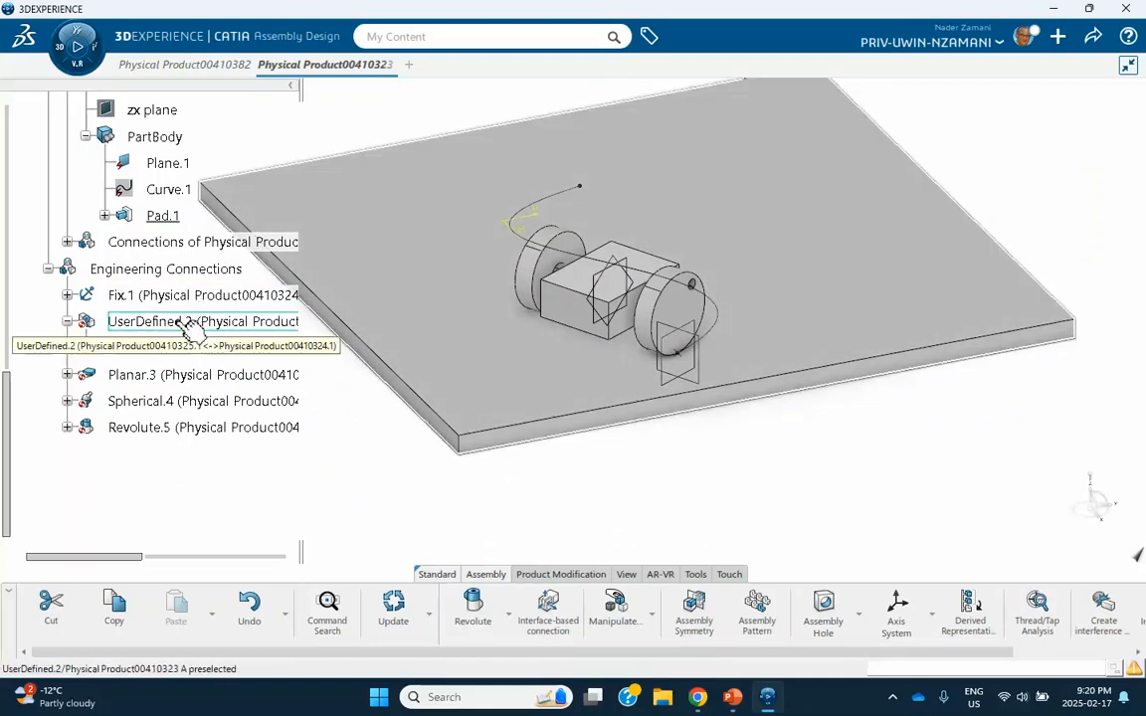
right_click(185, 324)
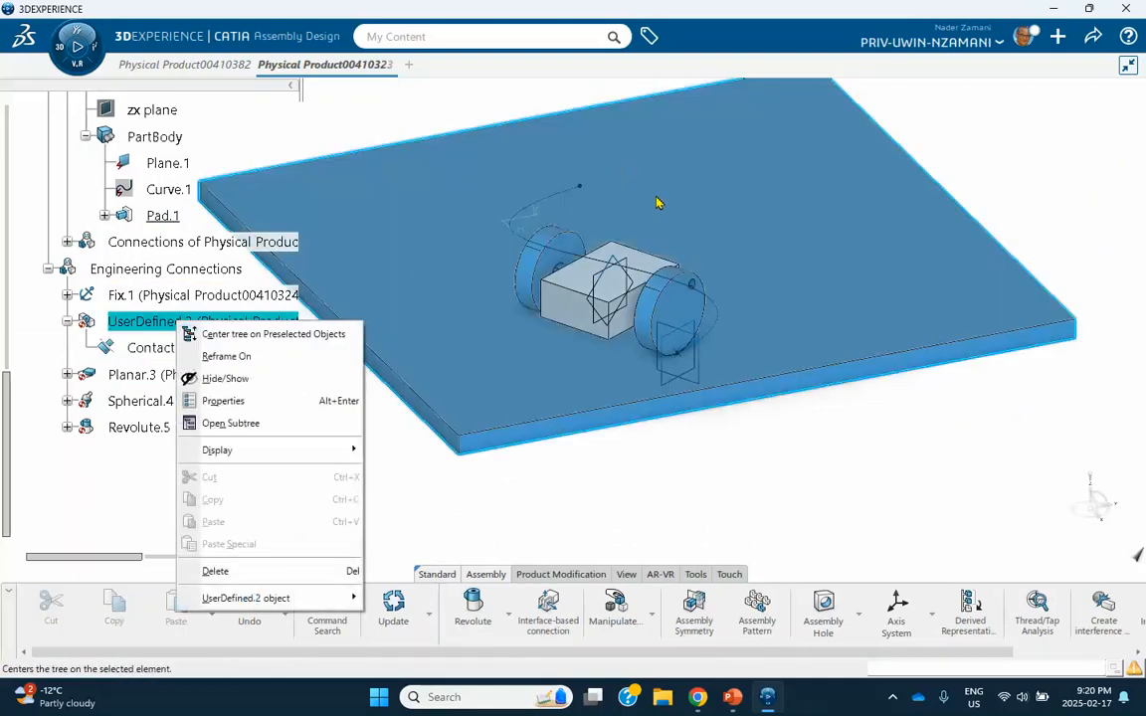
left_click(215, 571)
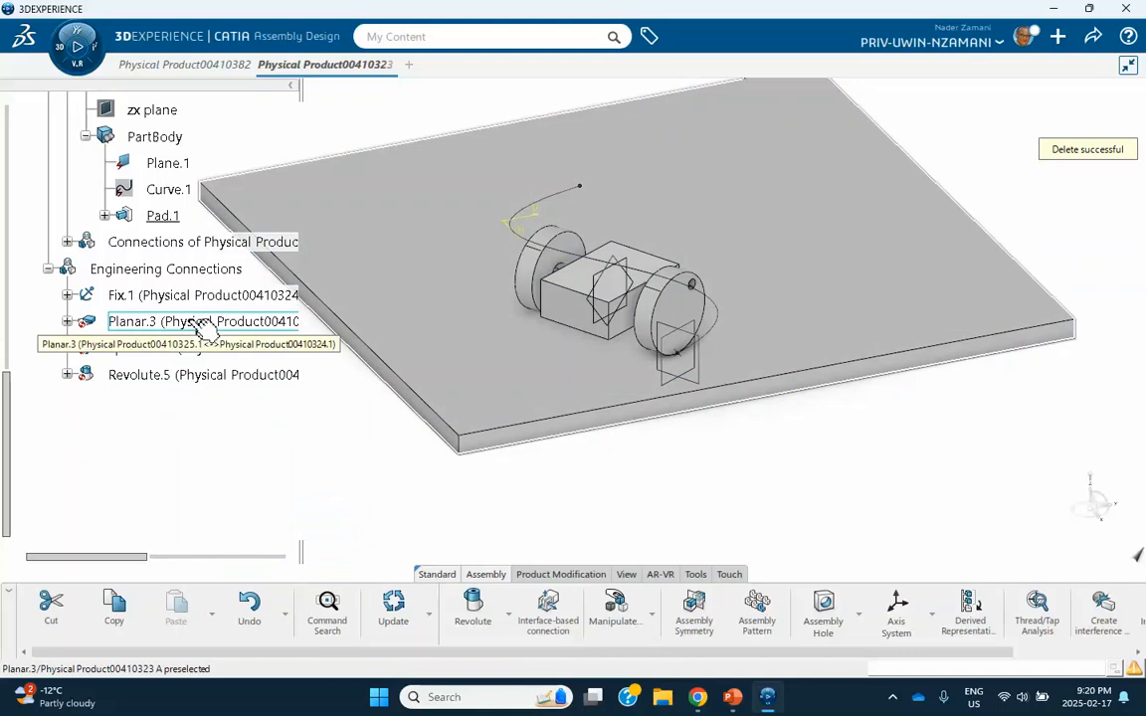
right_click(193, 323)
left_click(237, 573)
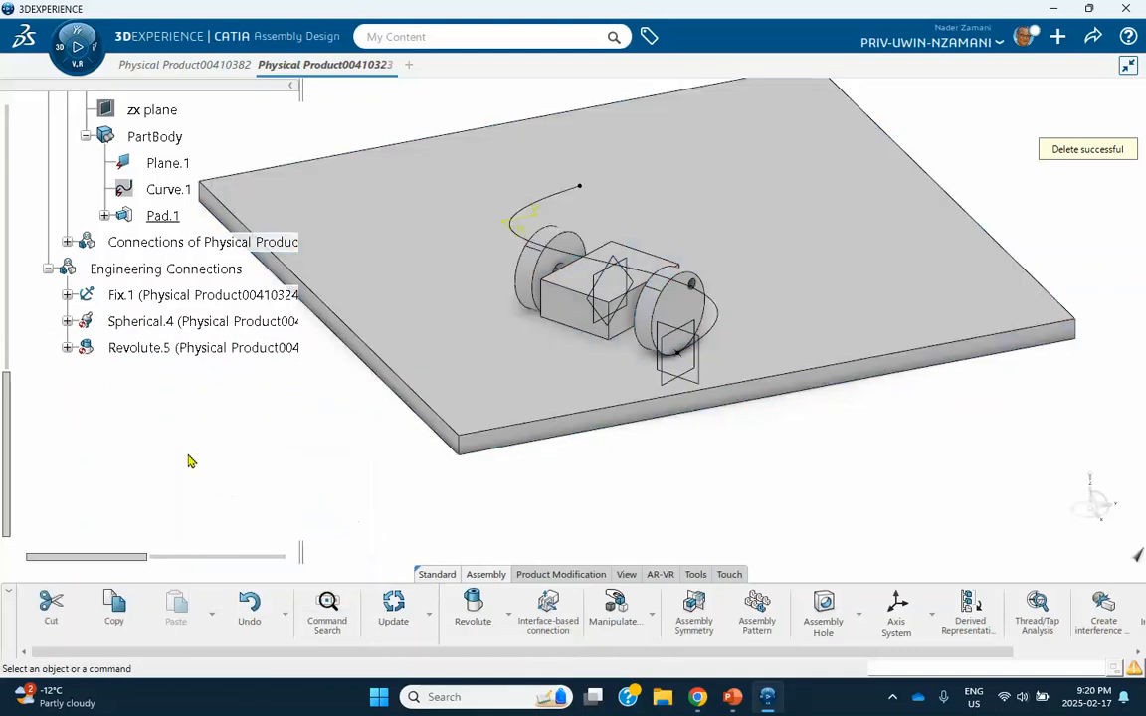
right_click(177, 321)
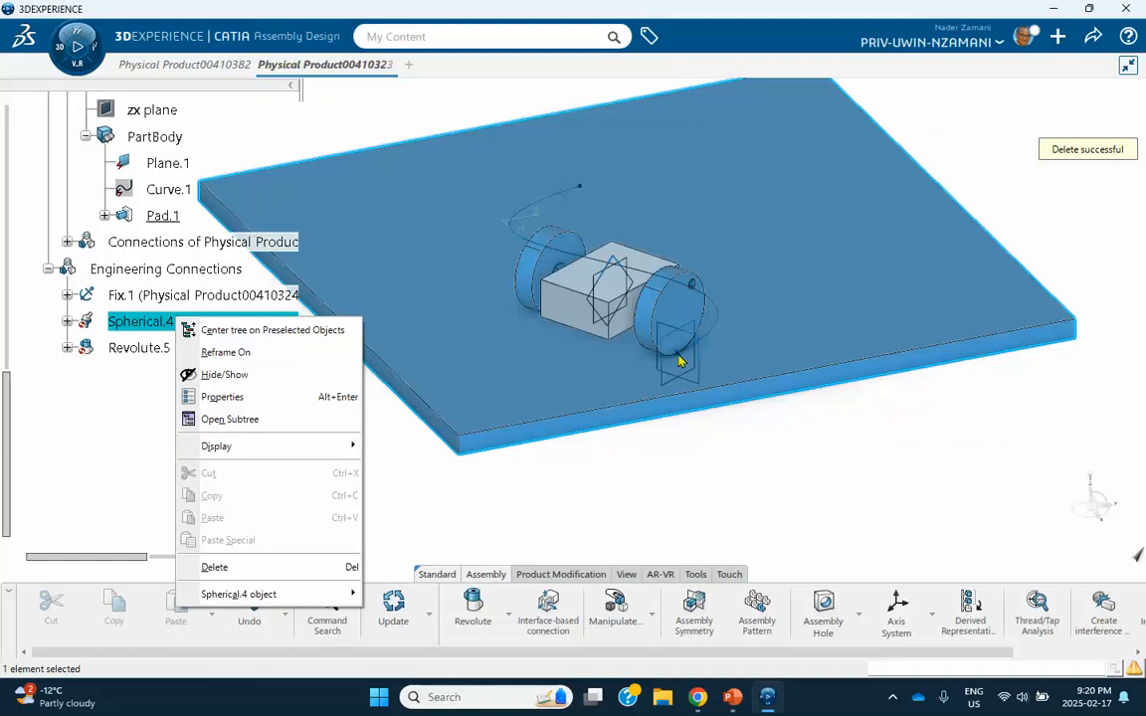
left_click(215, 568)
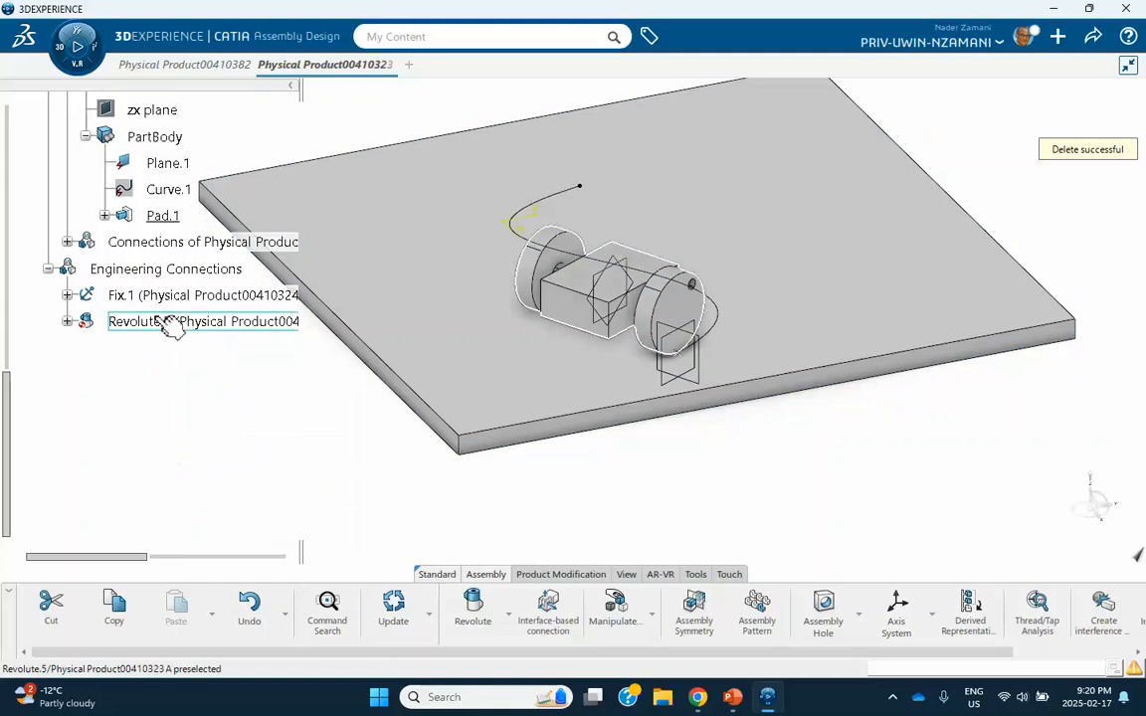
middle_click_drag(548, 452, 603, 316)
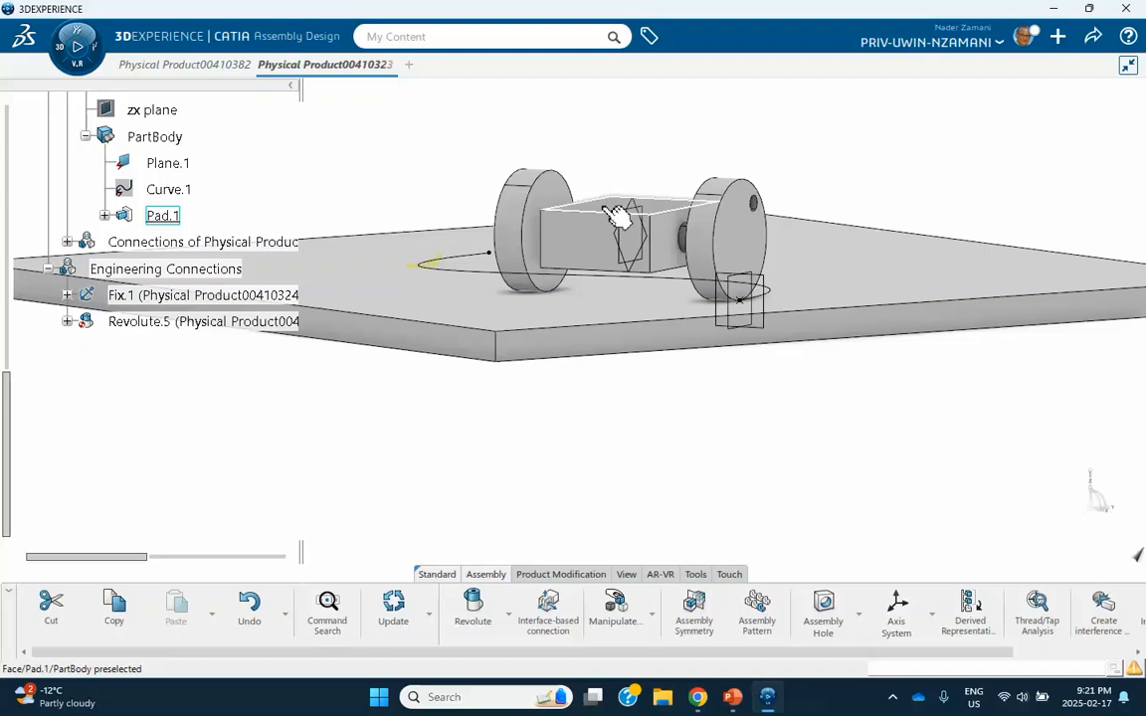
middle_click_drag(677, 248, 690, 299)
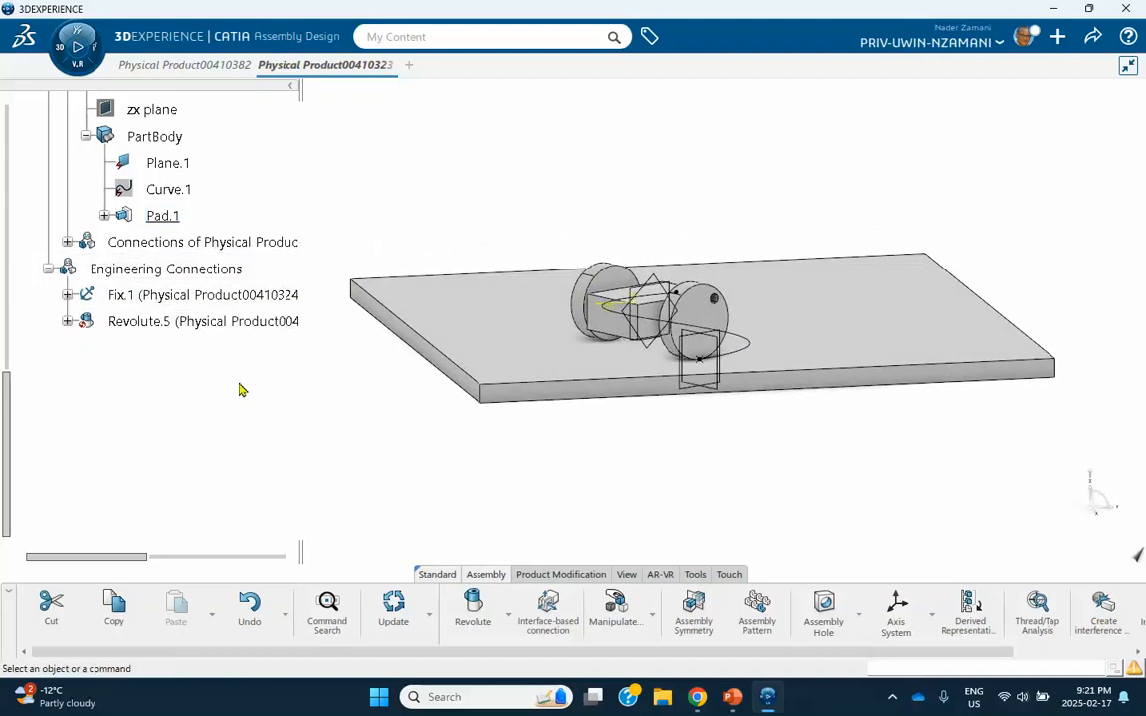
Activate the plate's 3D Shape for editing in Part Design.
scroll(239, 390, "up", 7)
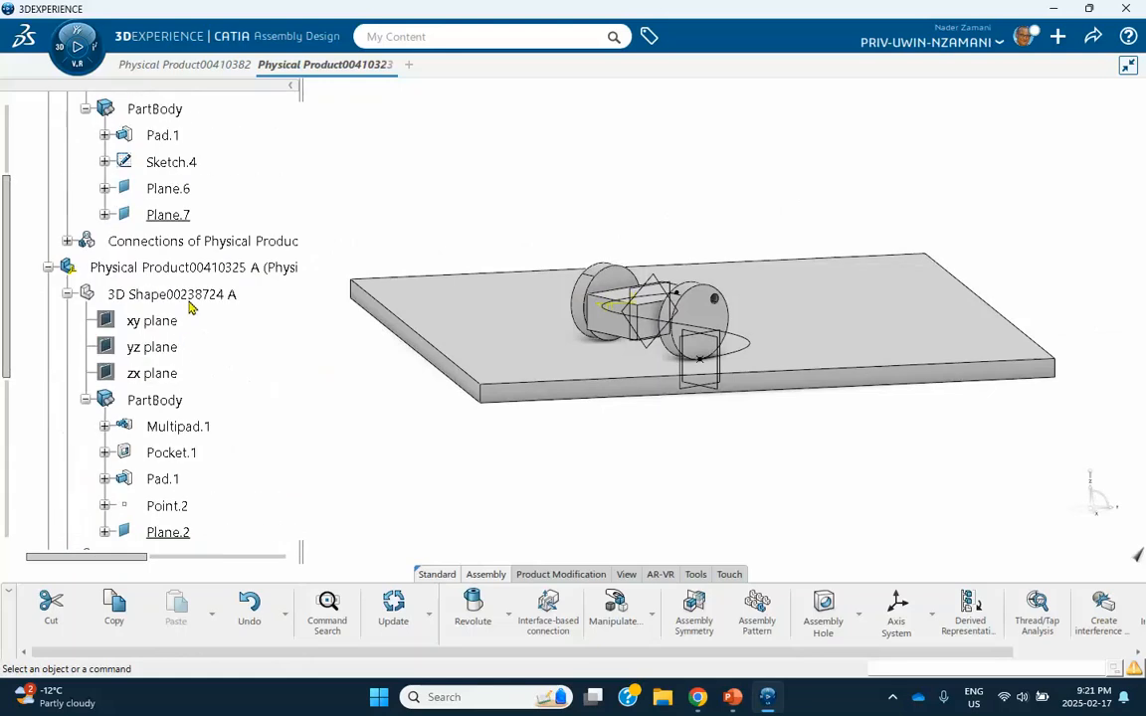
scroll(253, 197, "up", 4)
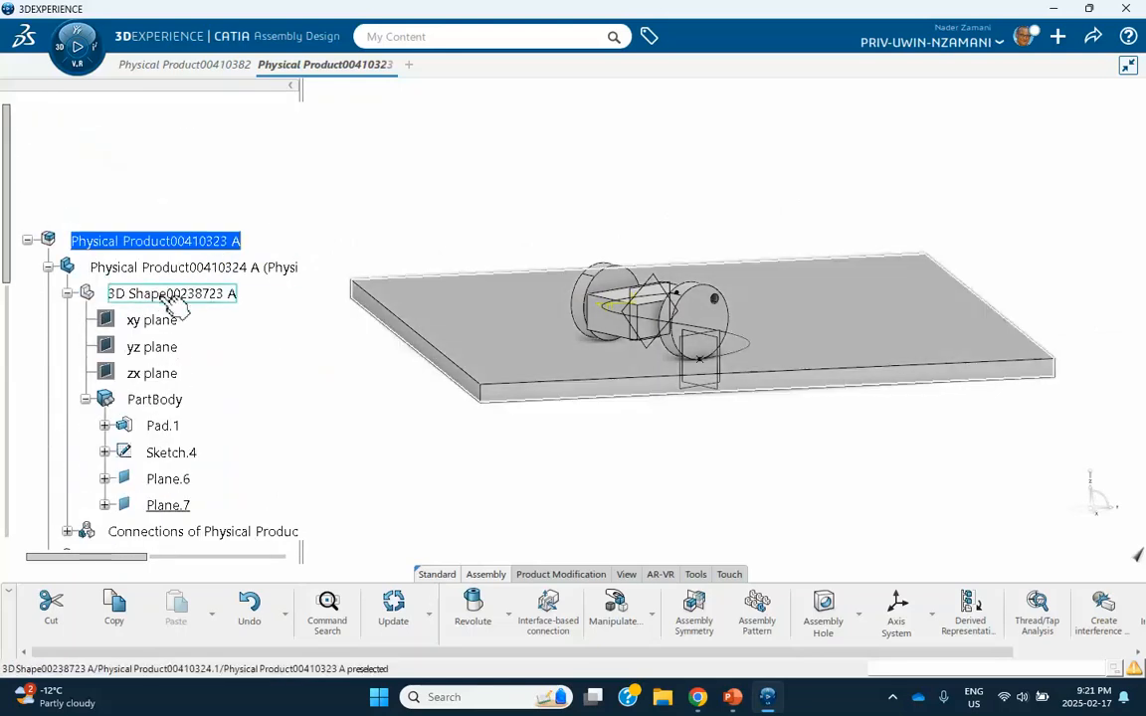
double_click(171, 297)
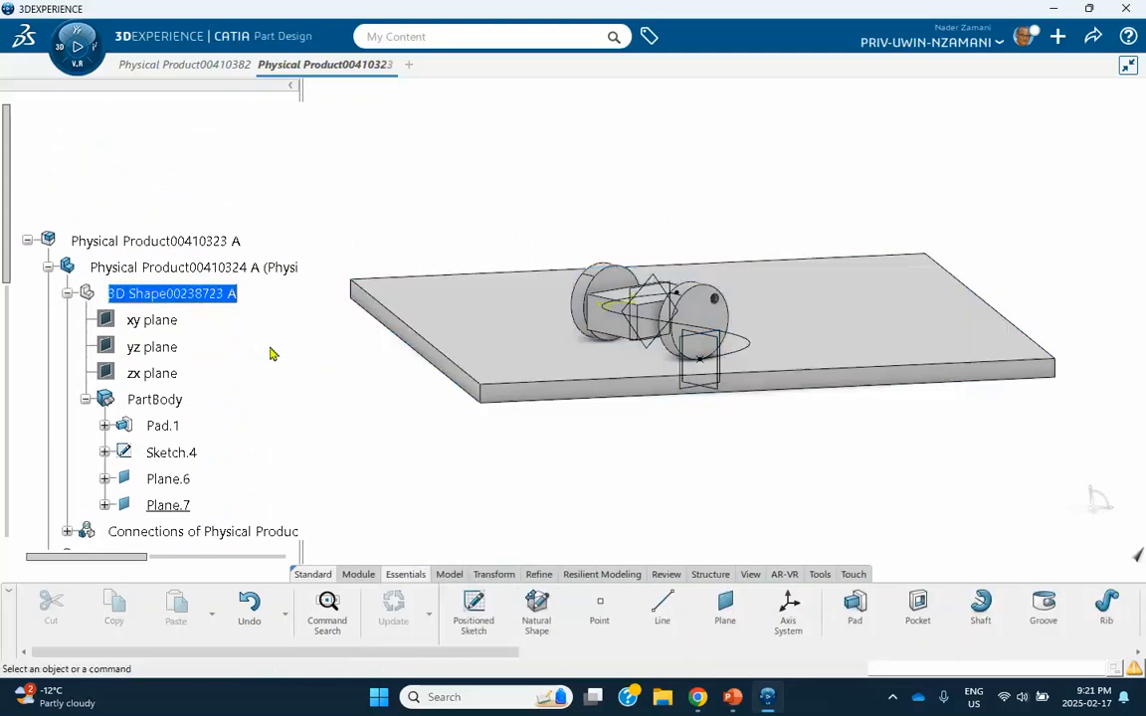
middle_click_drag(274, 353, 396, 386)
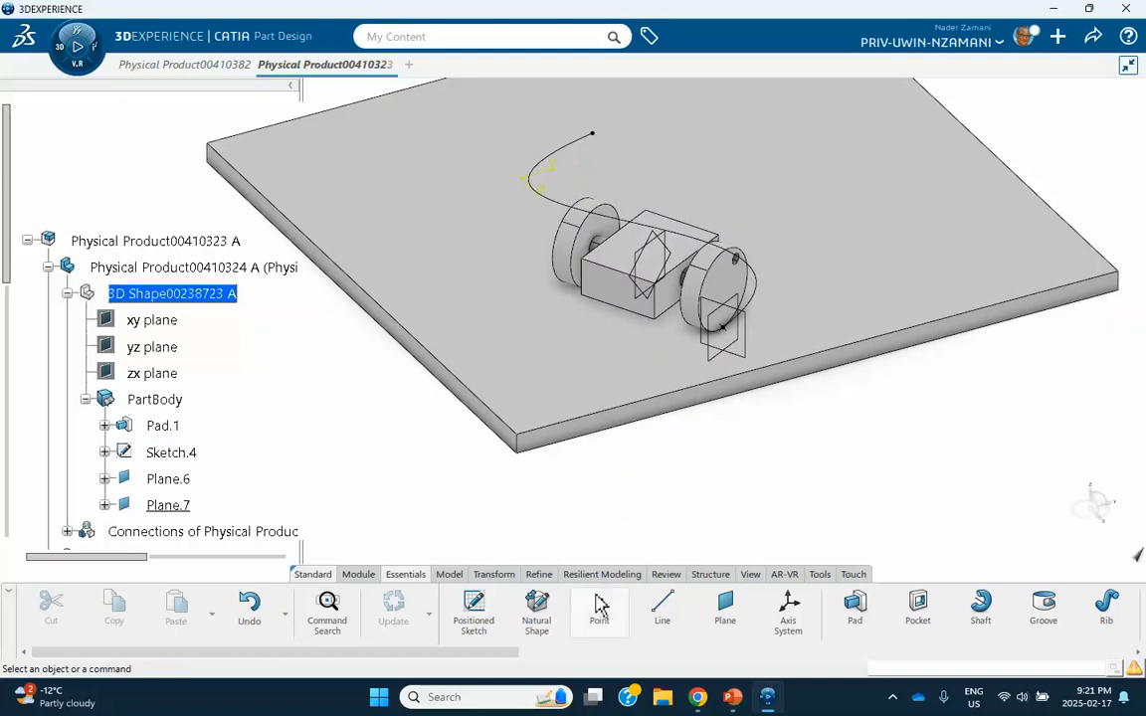
Create a plane in the plate part with the Through three points type, using three corner vertices of the frame's top face.
left_click(725, 607)
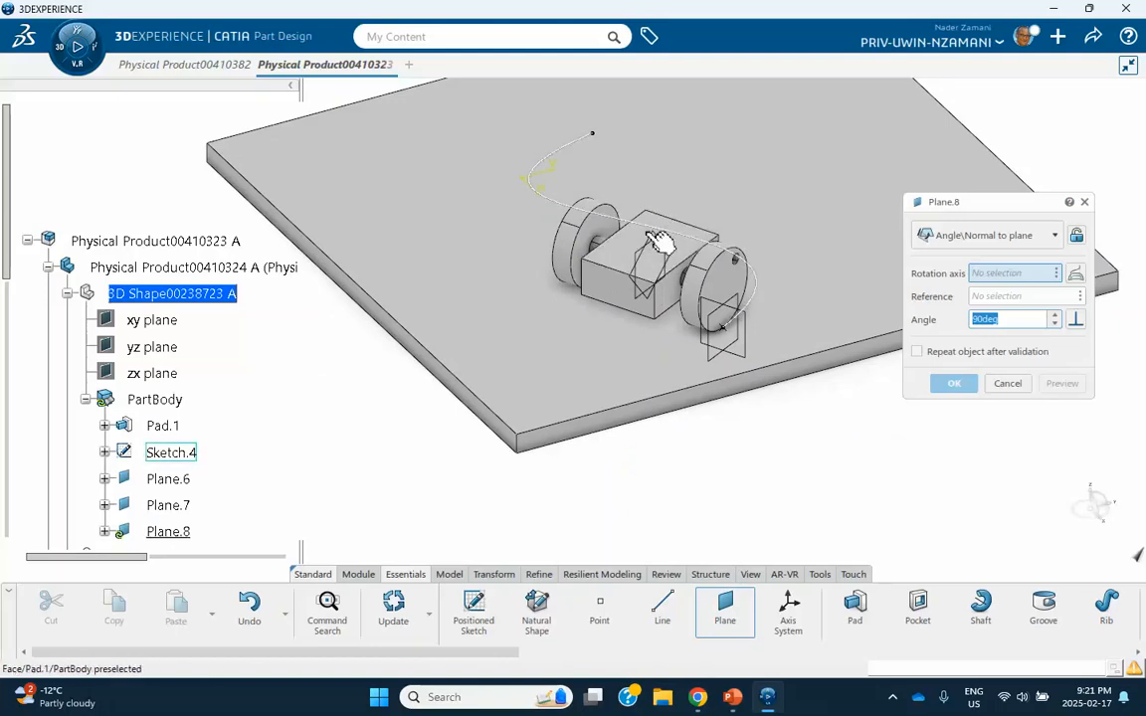
left_click(1000, 237)
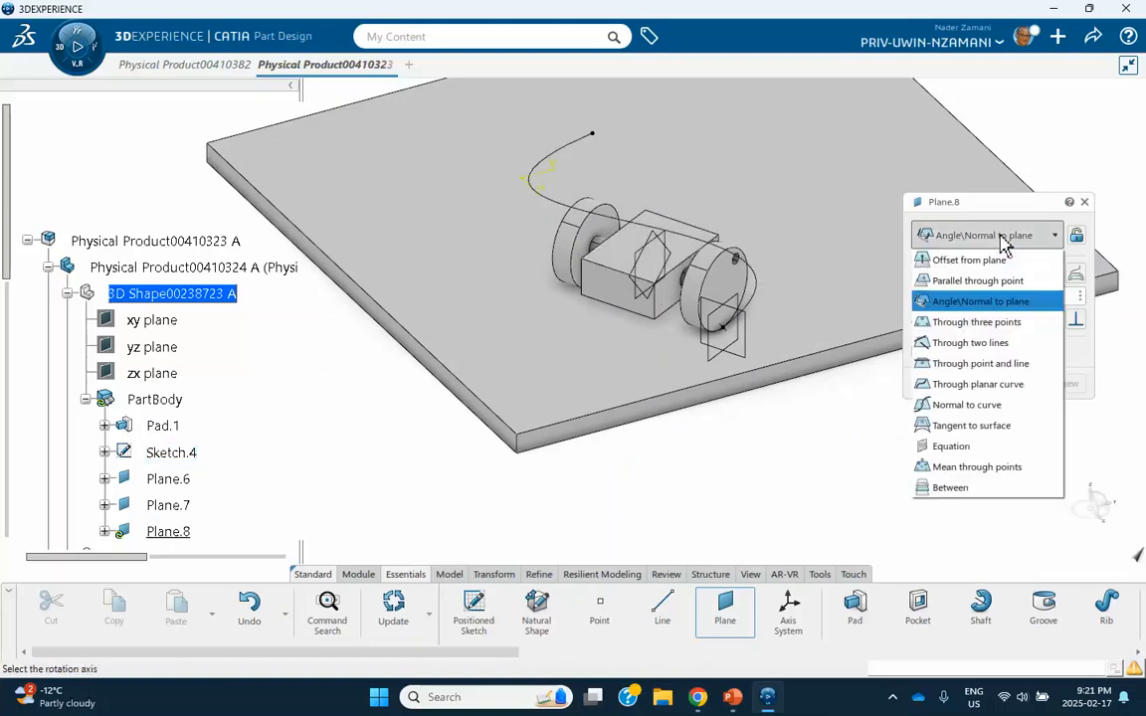
left_click(989, 323)
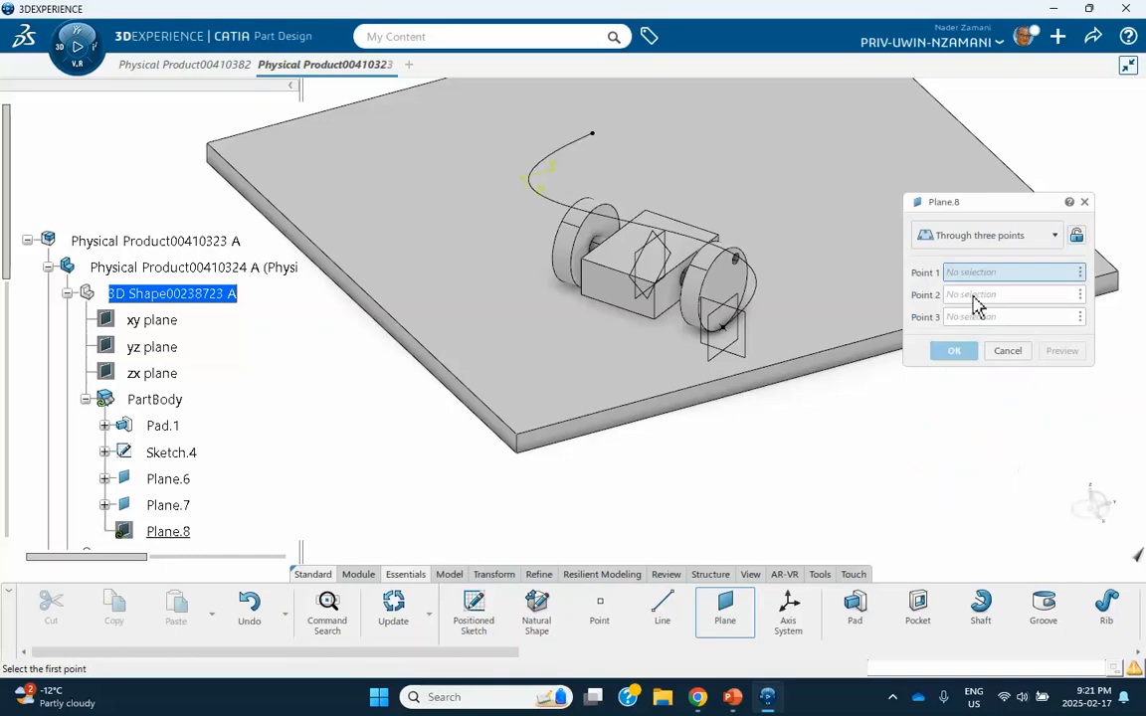
left_click(736, 253)
left_click(599, 276)
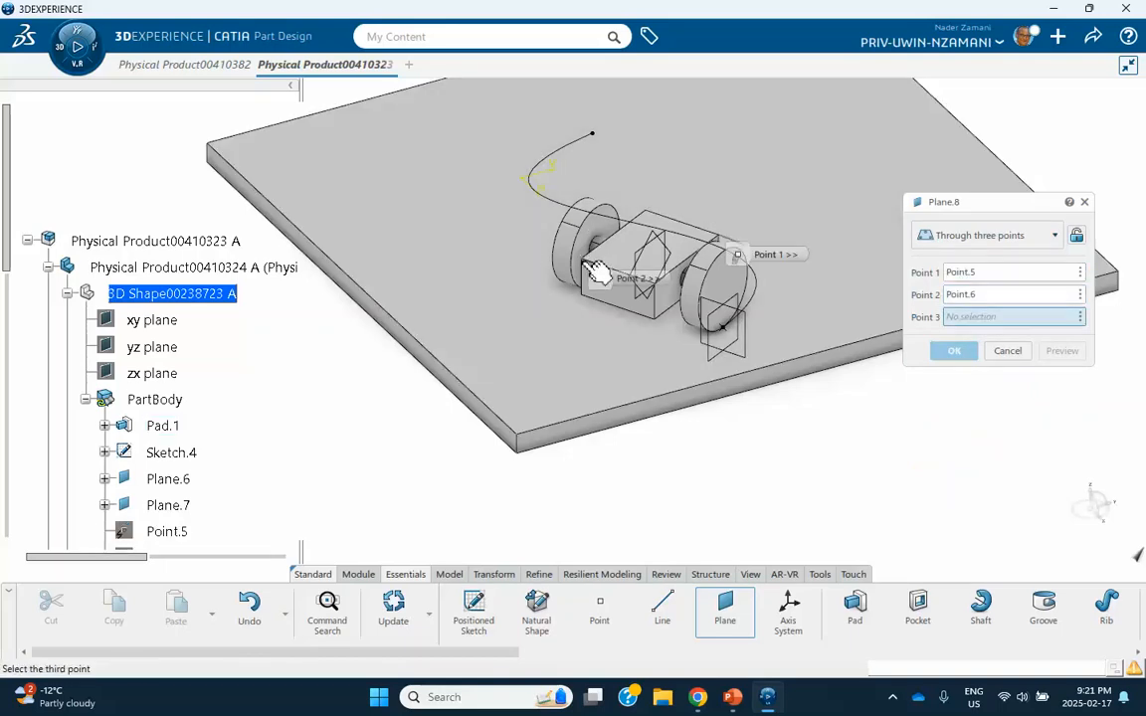
mouse_move(662, 295)
middle_mouse_down()
mouse_move(655, 368)
mouse_move(659, 292)
middle_mouse_up()
left_click(730, 331)
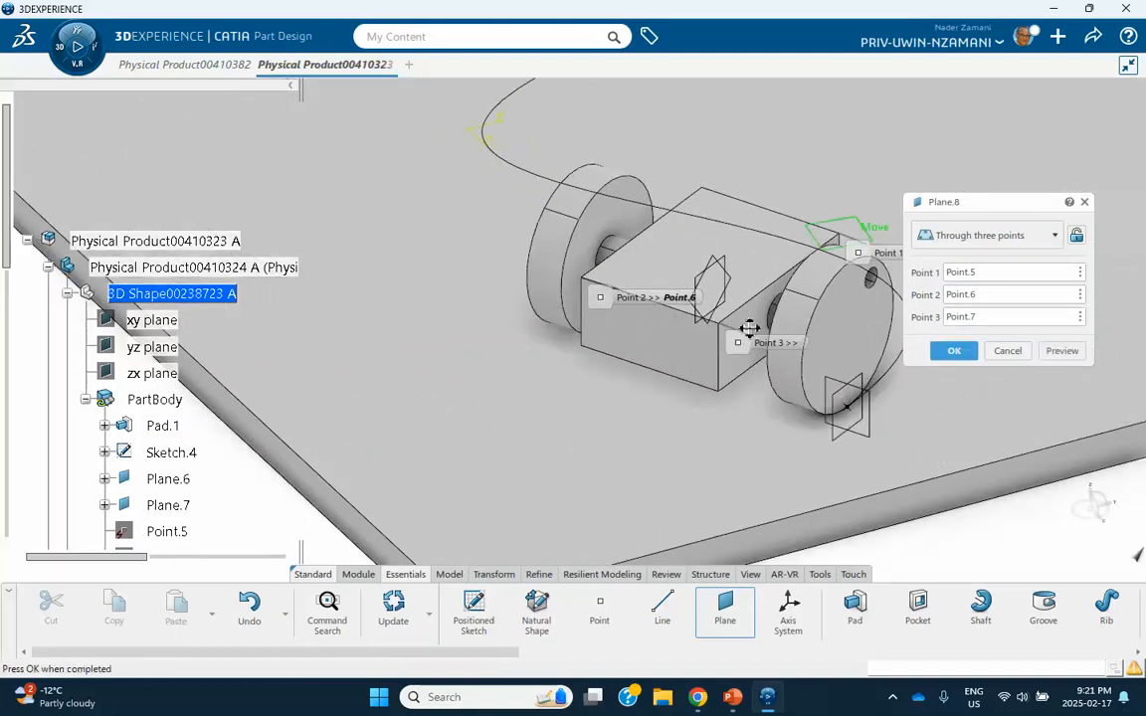
left_click(954, 351)
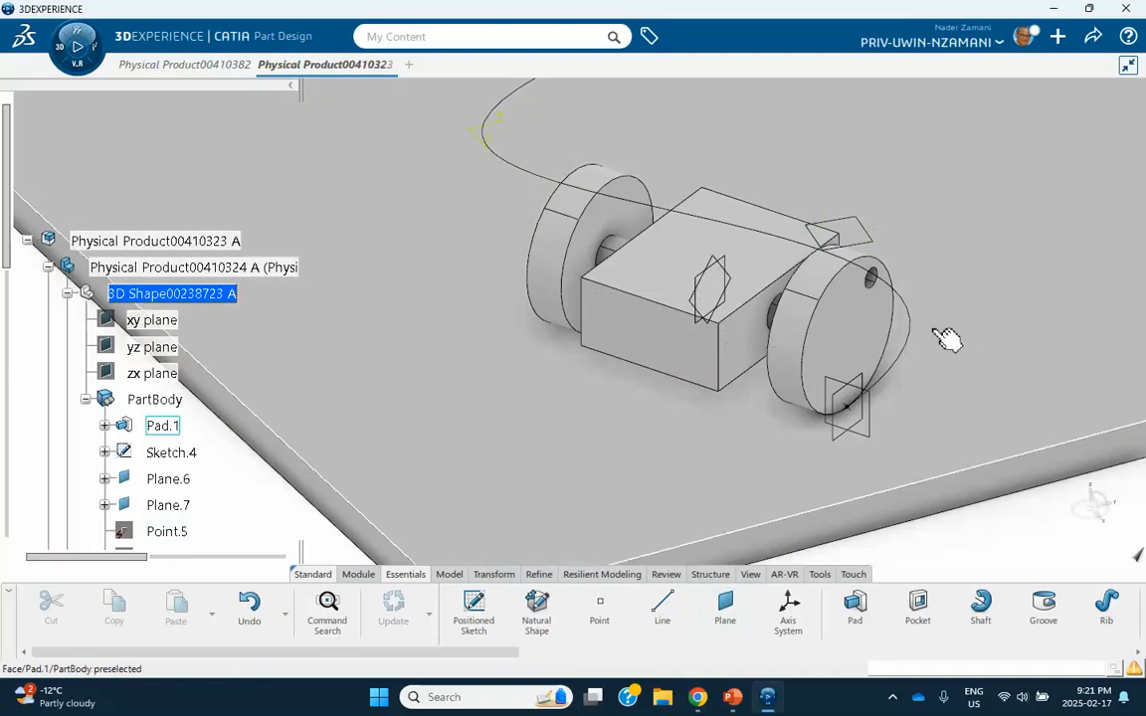
Reactivate the root product in Assembly Design and start a Planar engineering connection from the plane-to-plane contact template.
middle_click_drag(850, 228, 830, 324)
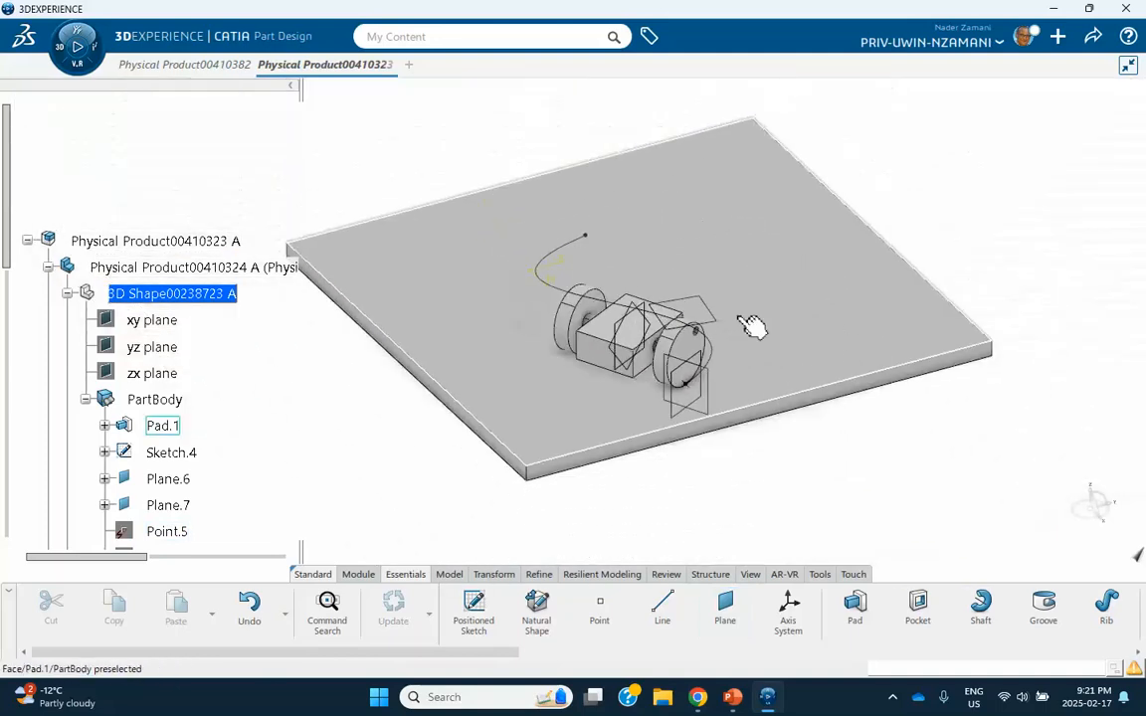
middle_click_drag(718, 333, 799, 283)
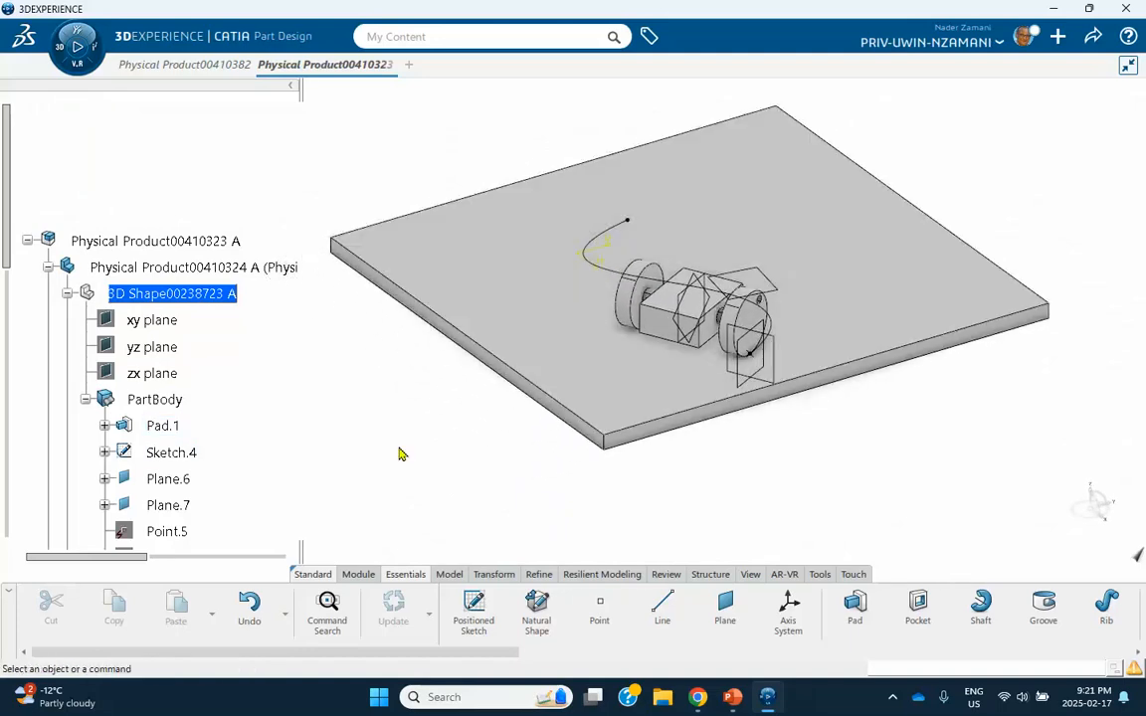
scroll(174, 393, "down", 3)
scroll(174, 395, "up", 3)
double_click(171, 301)
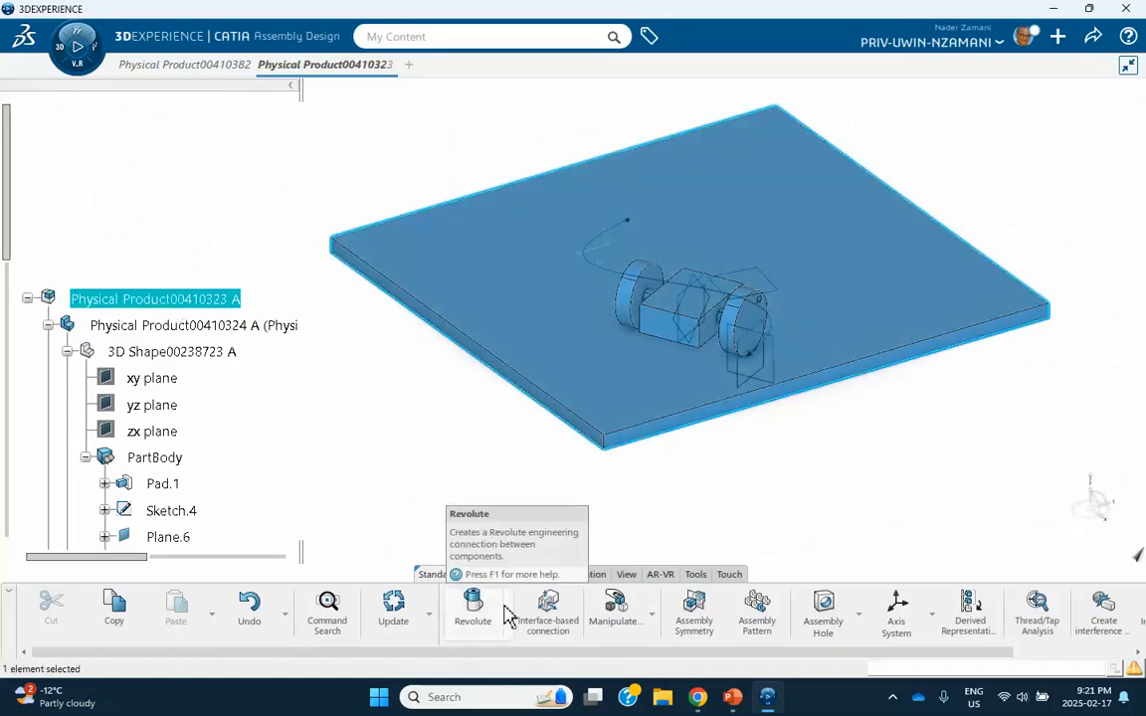
left_click(505, 613)
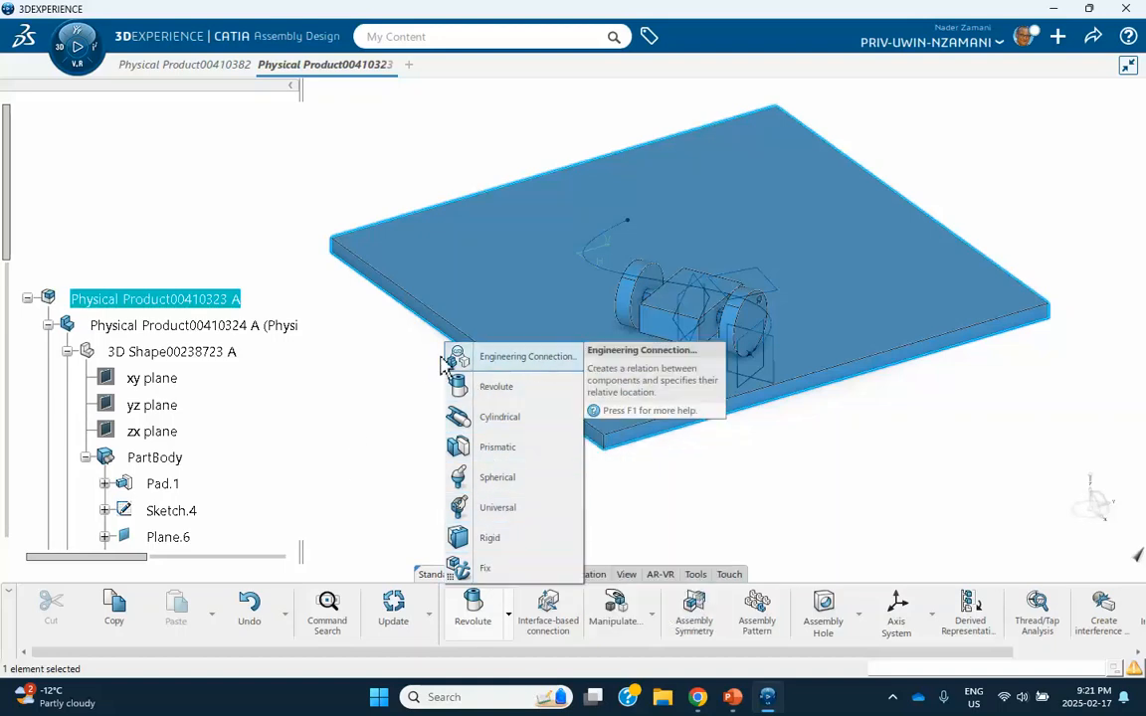
left_click(509, 360)
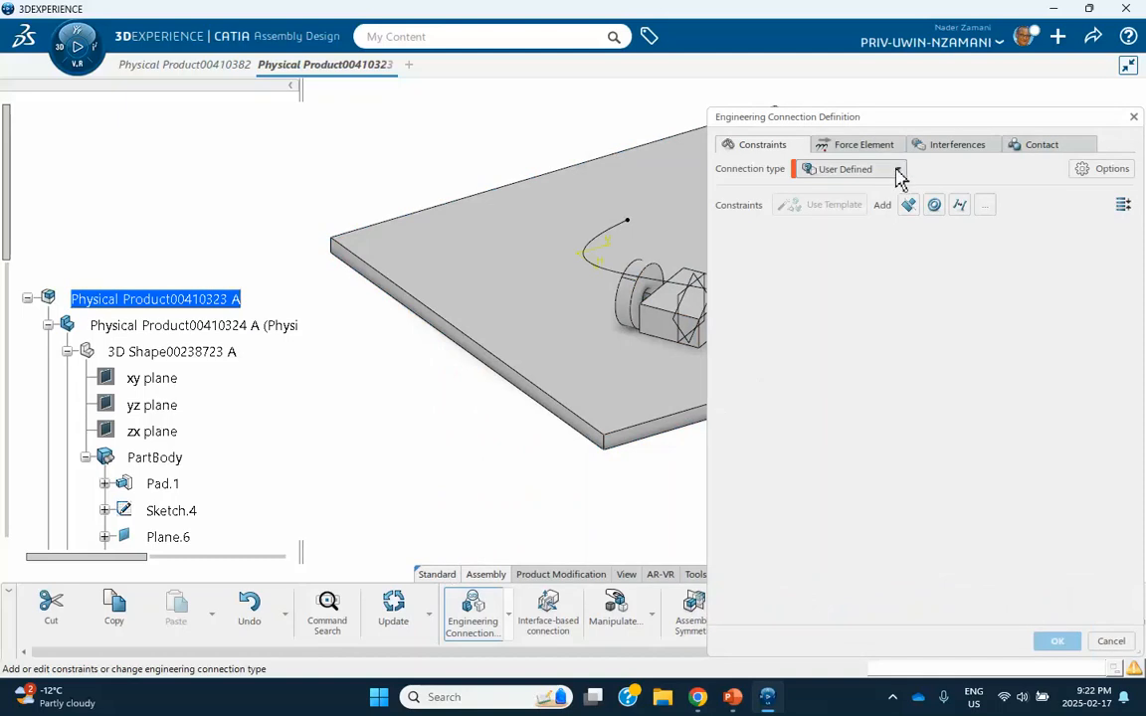
left_click(898, 171)
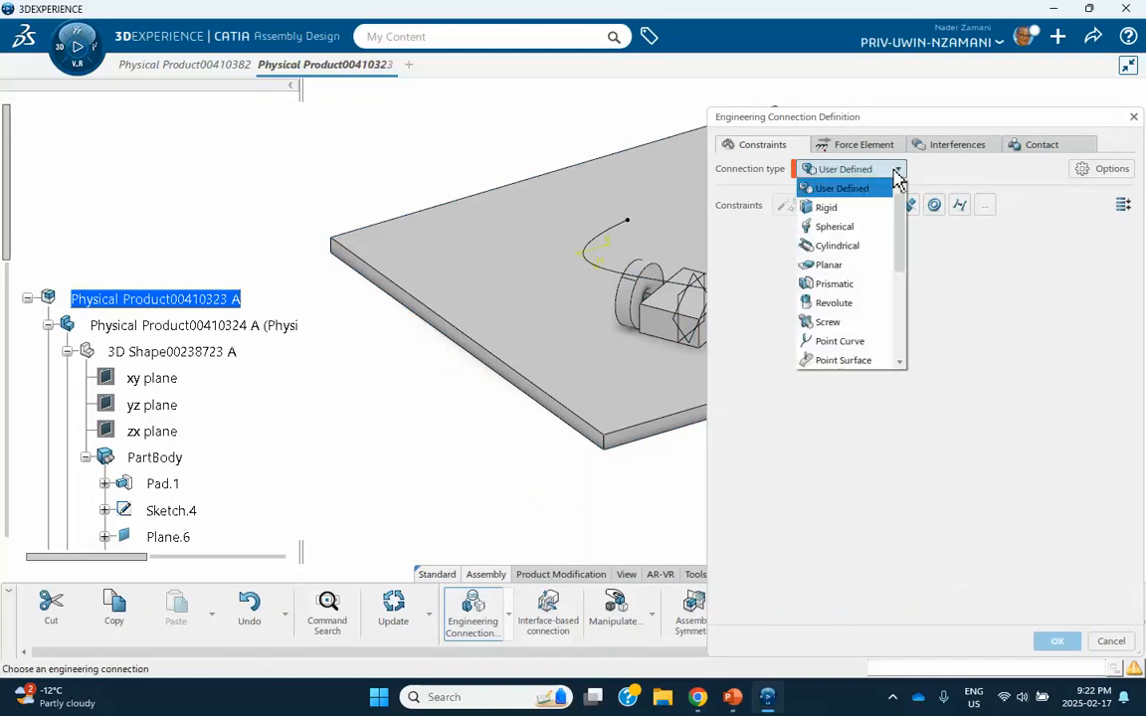
left_click(838, 266)
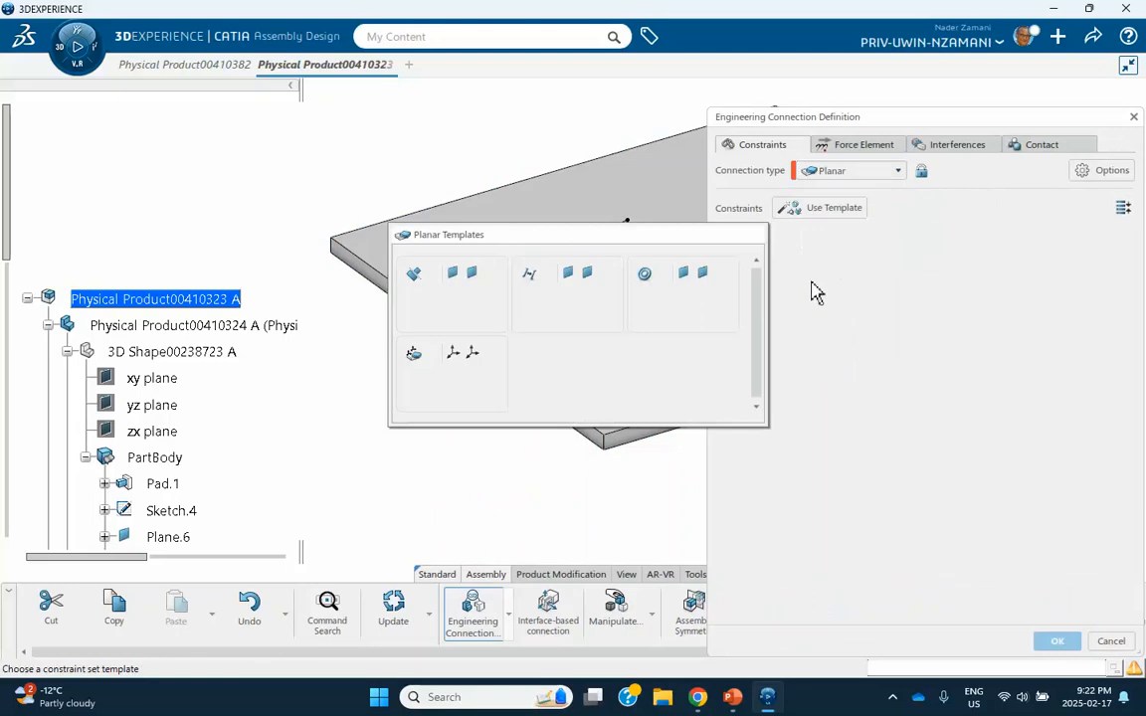
left_click(465, 298)
Put the plate's Plane.8 in contact with the frame's top face and accept the planar connection without the no-clash check specification.
middle_click_drag(497, 279, 247, 224)
left_click(503, 222)
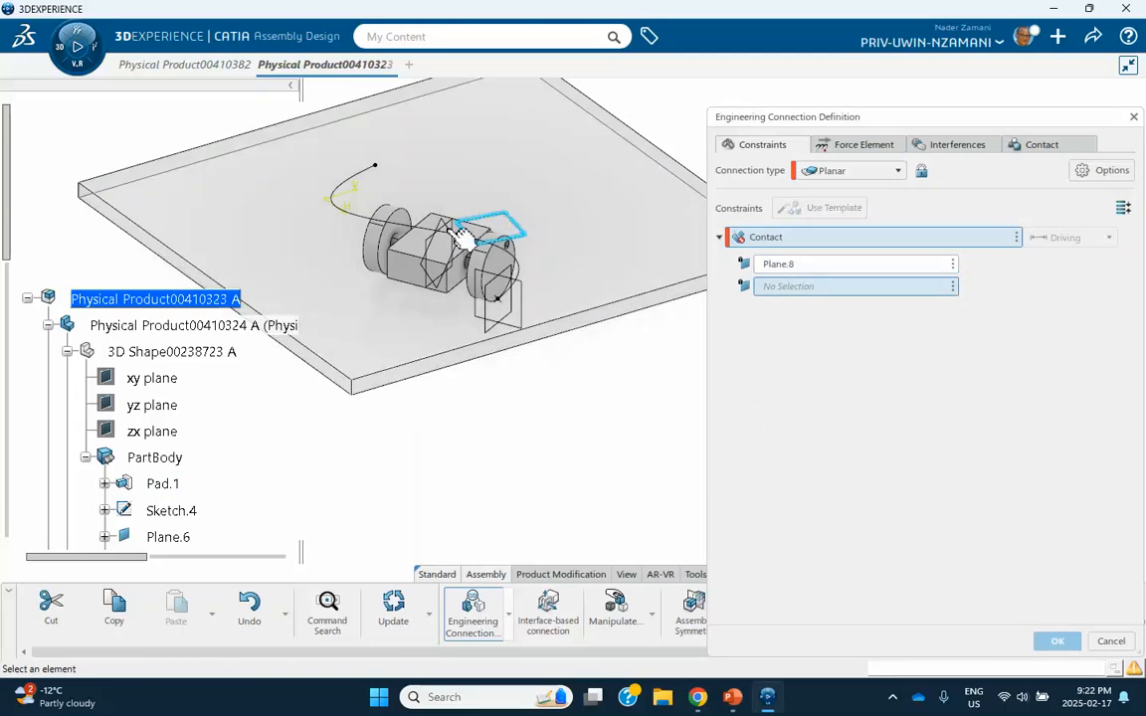
left_click(438, 250)
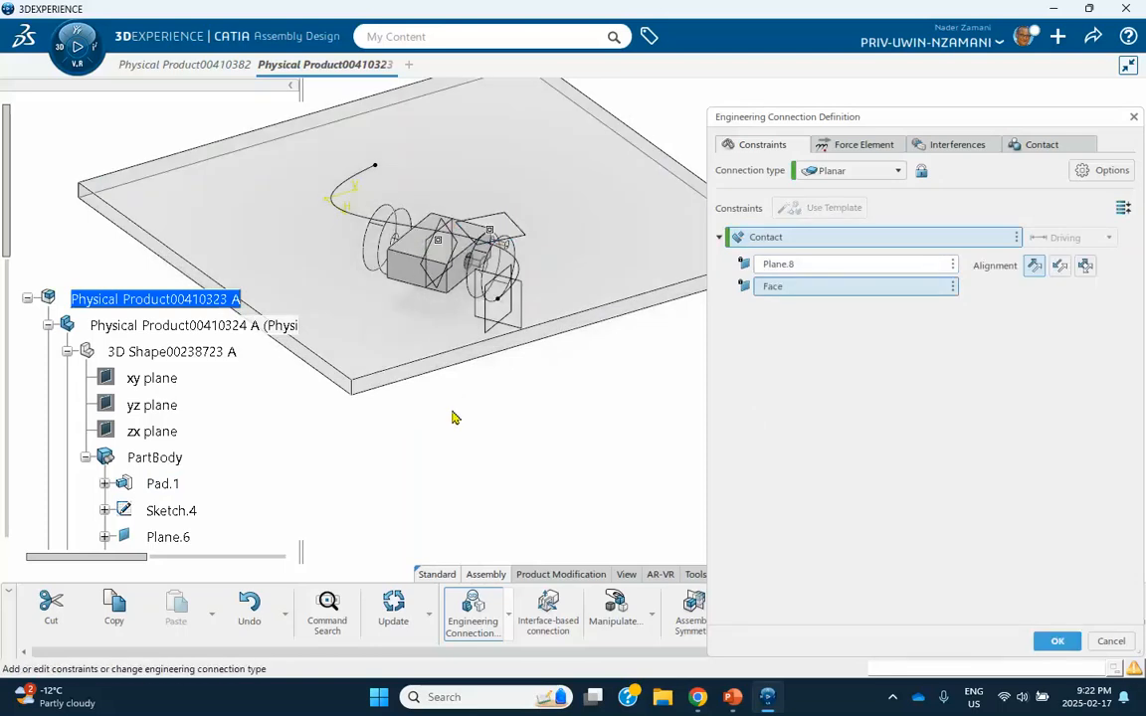
left_click(1054, 643)
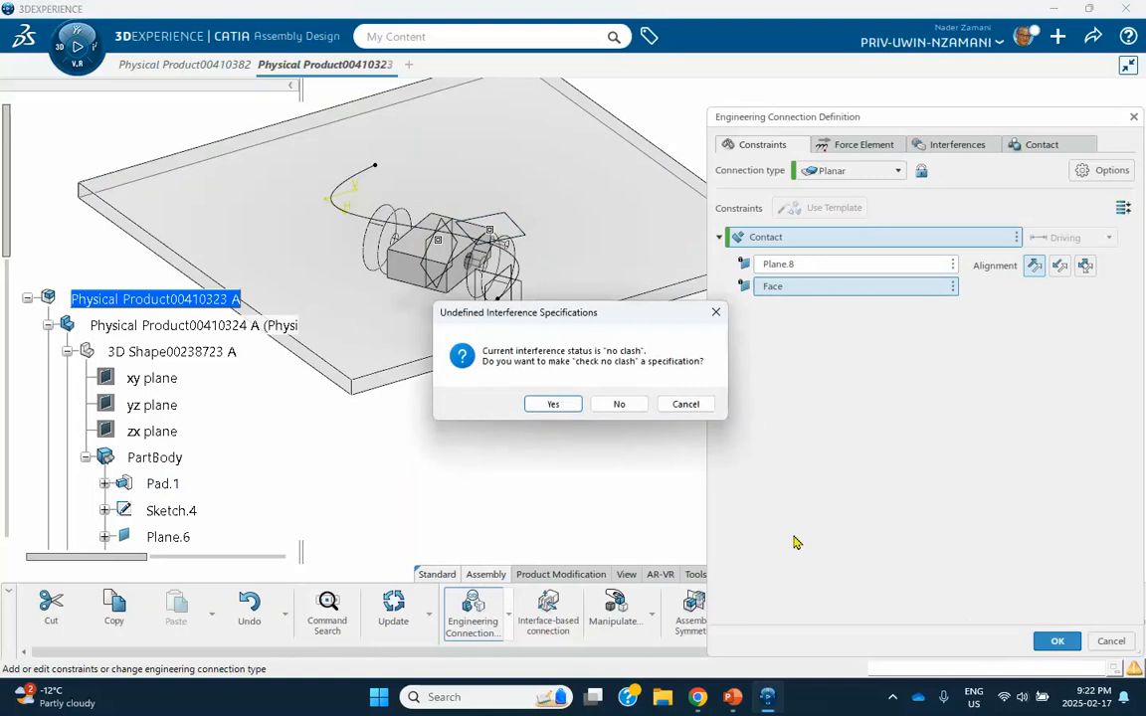
left_click(618, 402)
scroll(159, 388, "down", 15)
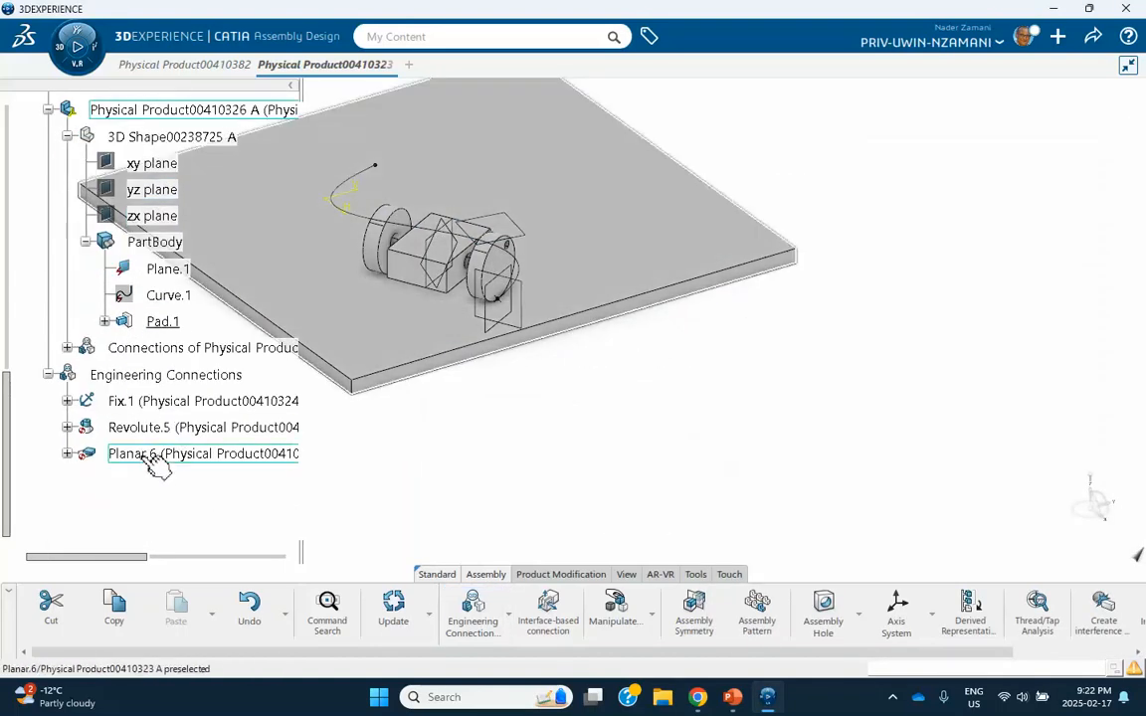
middle_click_drag(414, 402, 476, 402)
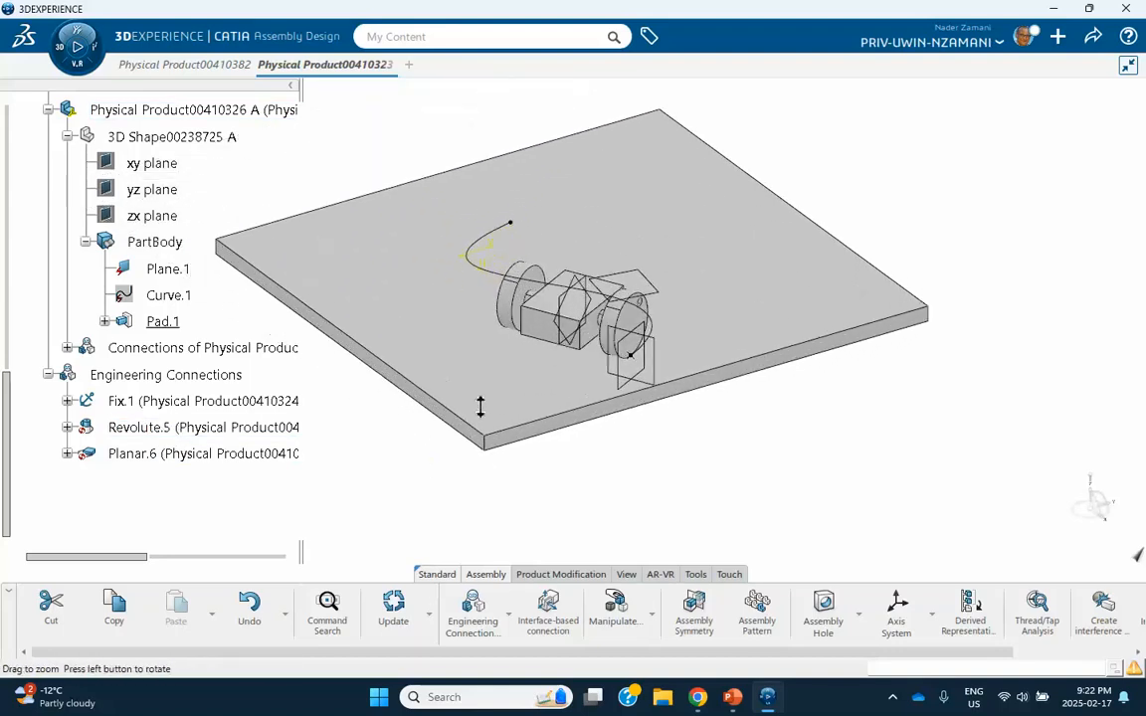
Select the root product to check that it is active, clear the selection, and save the assembly.
scroll(96, 348, "up", 10)
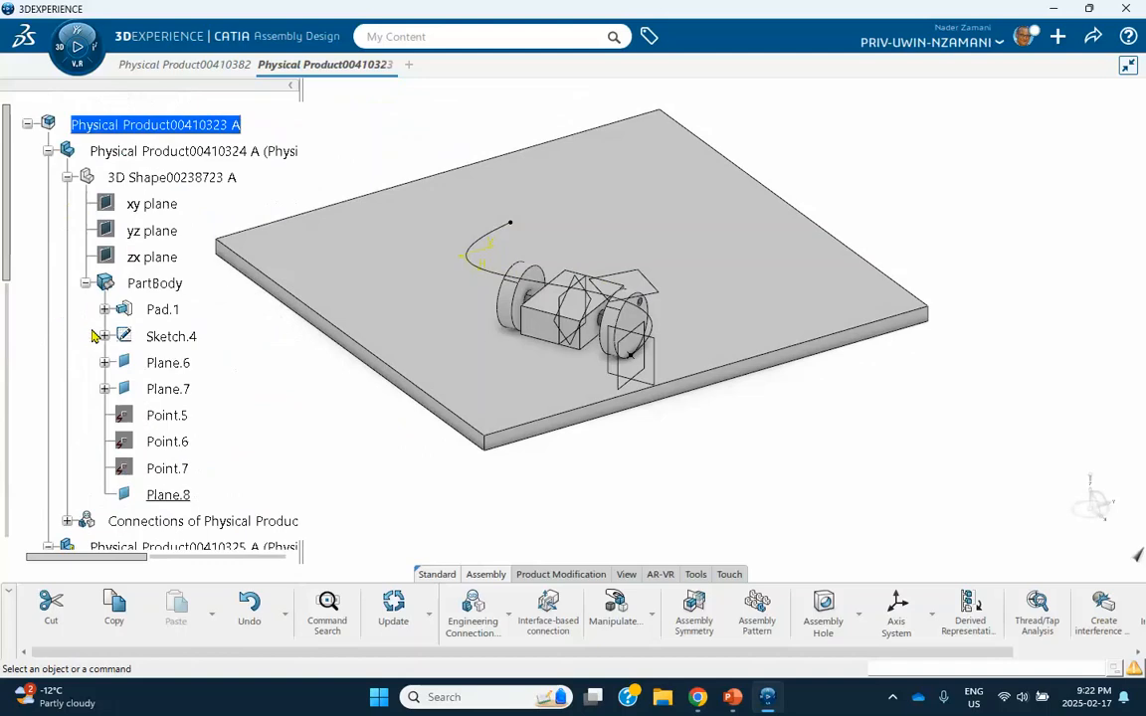
left_click(129, 185)
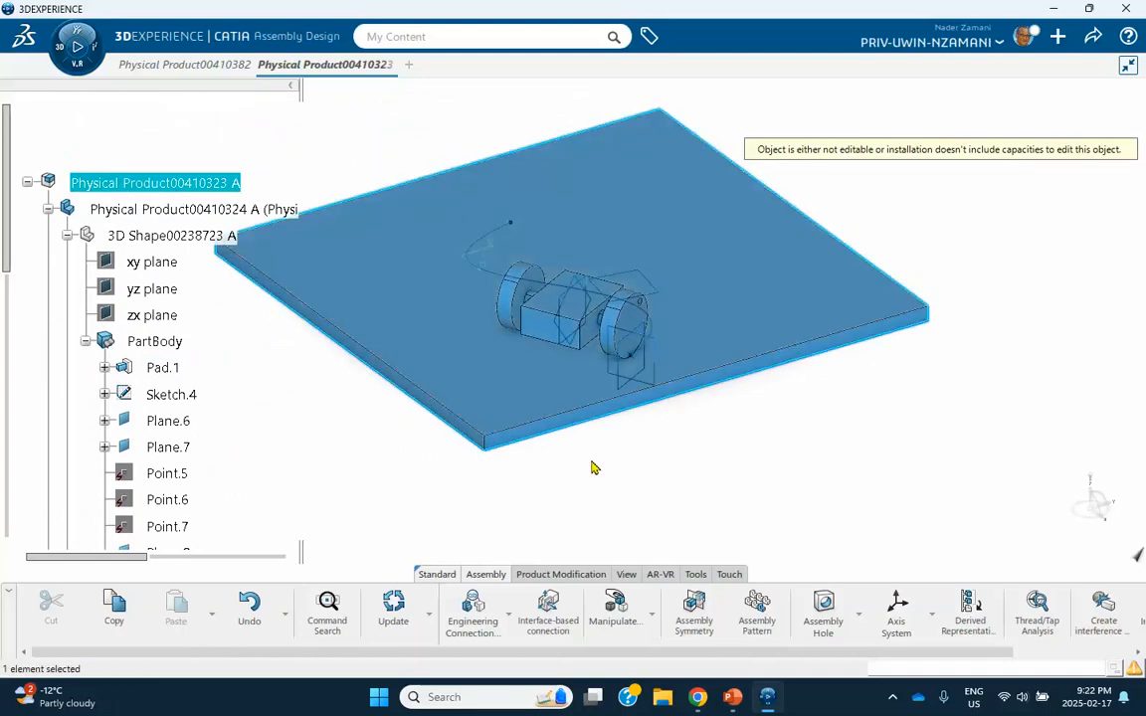
left_click(594, 467)
scroll(132, 388, "down", 4)
scroll(132, 388, "down", 3)
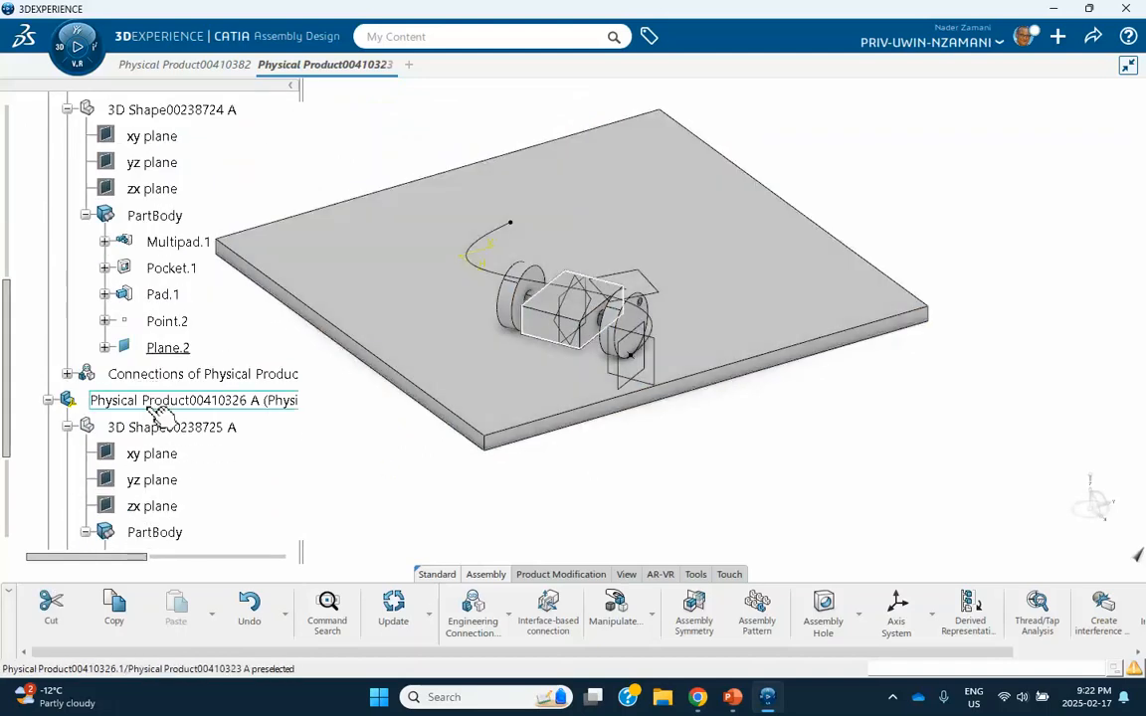
left_click(1092, 37)
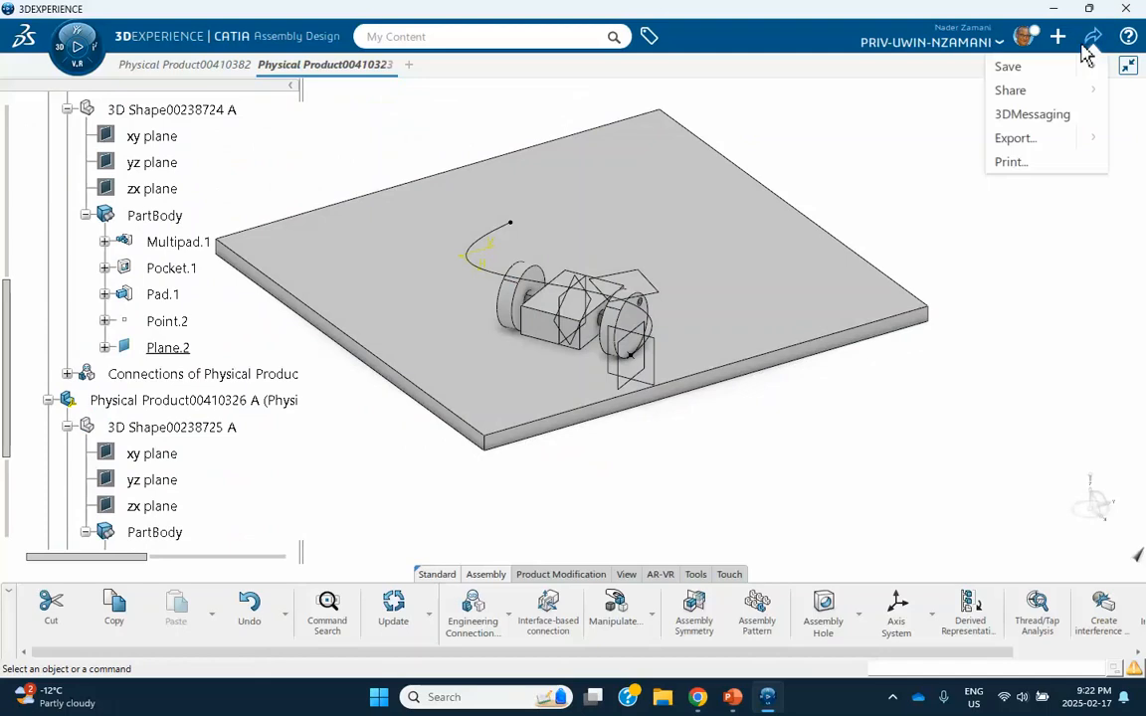
left_click(1007, 67)
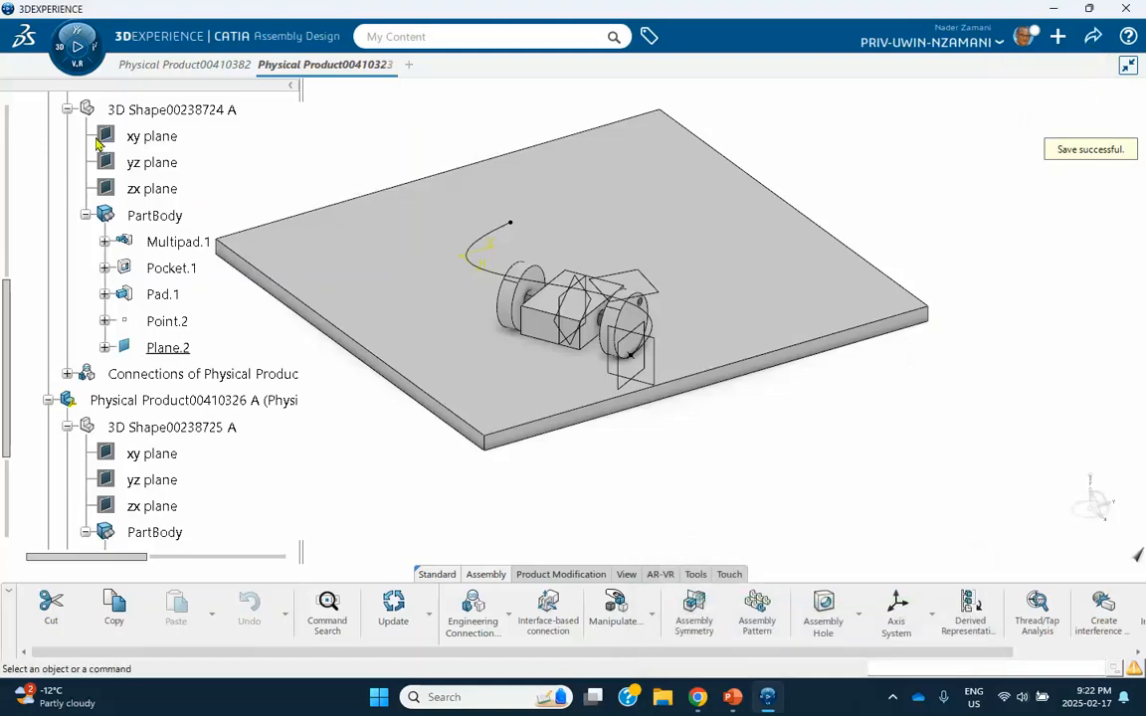
Switch from Assembly Design to the Mechanical Systems Design app.
left_click(58, 49)
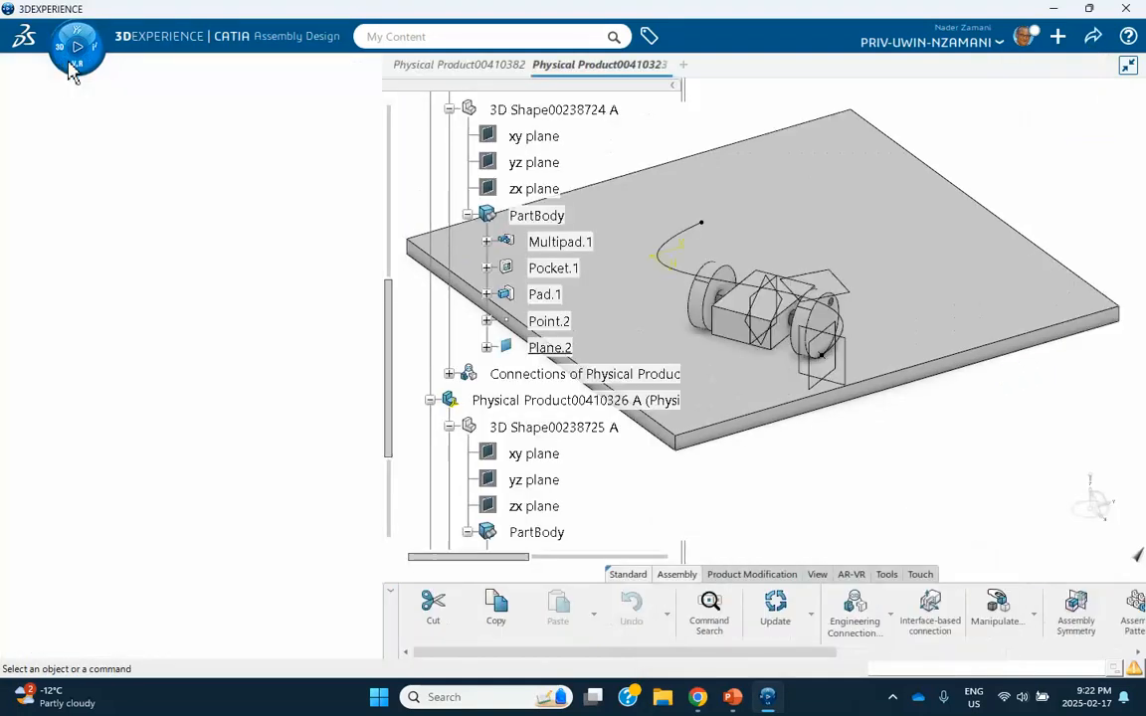
left_click(62, 51)
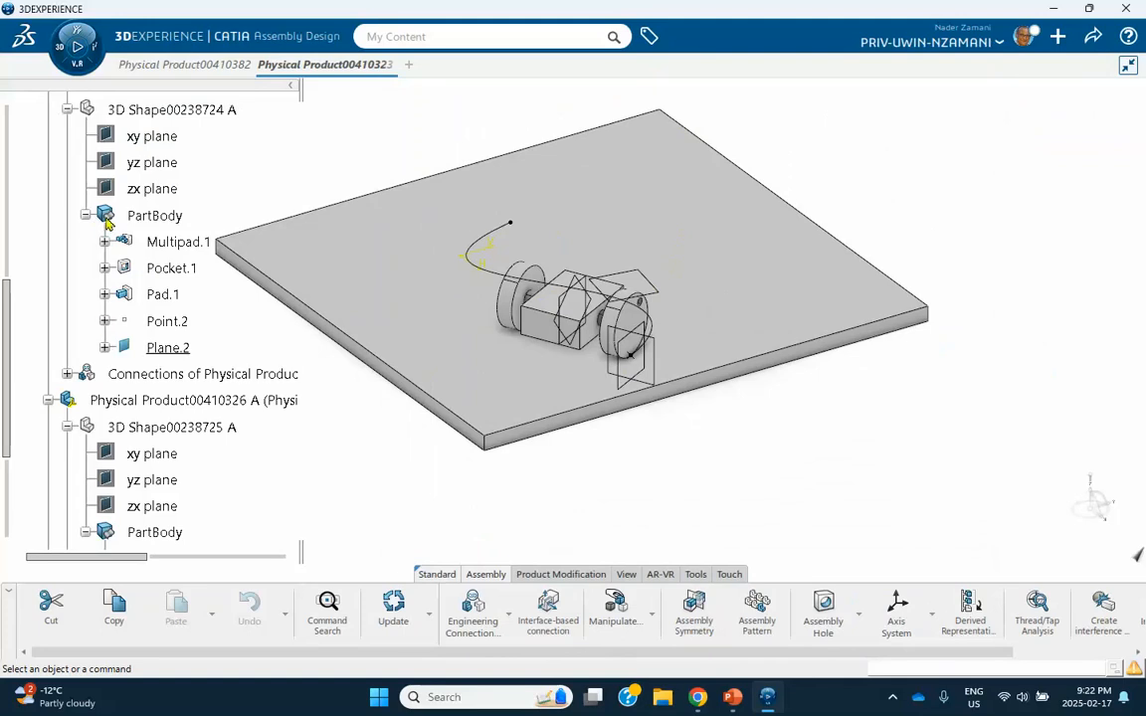
left_click(64, 48)
scroll(117, 259, "down", 2)
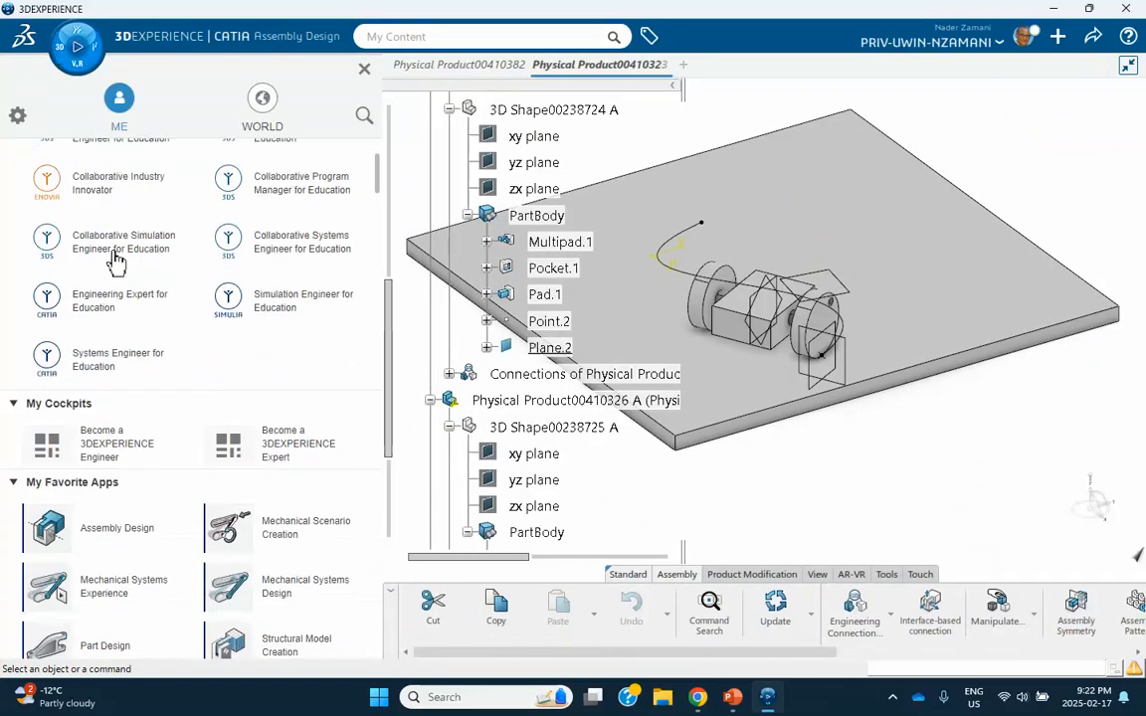
scroll(116, 261, "down", 2)
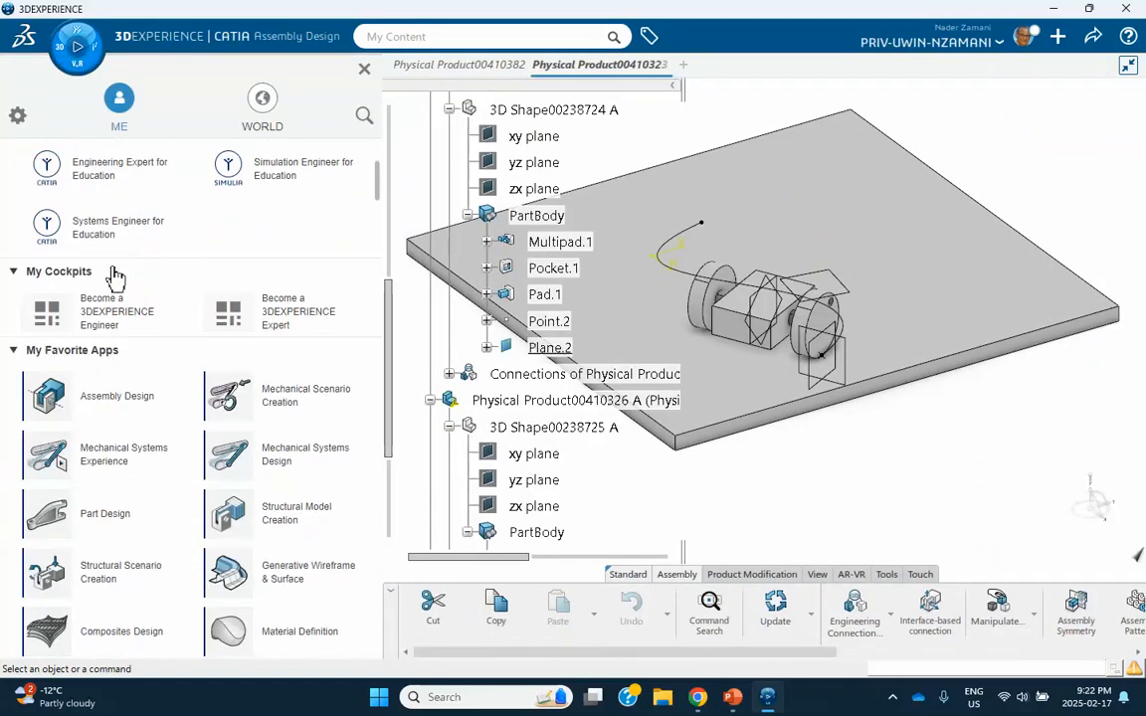
left_click(320, 459)
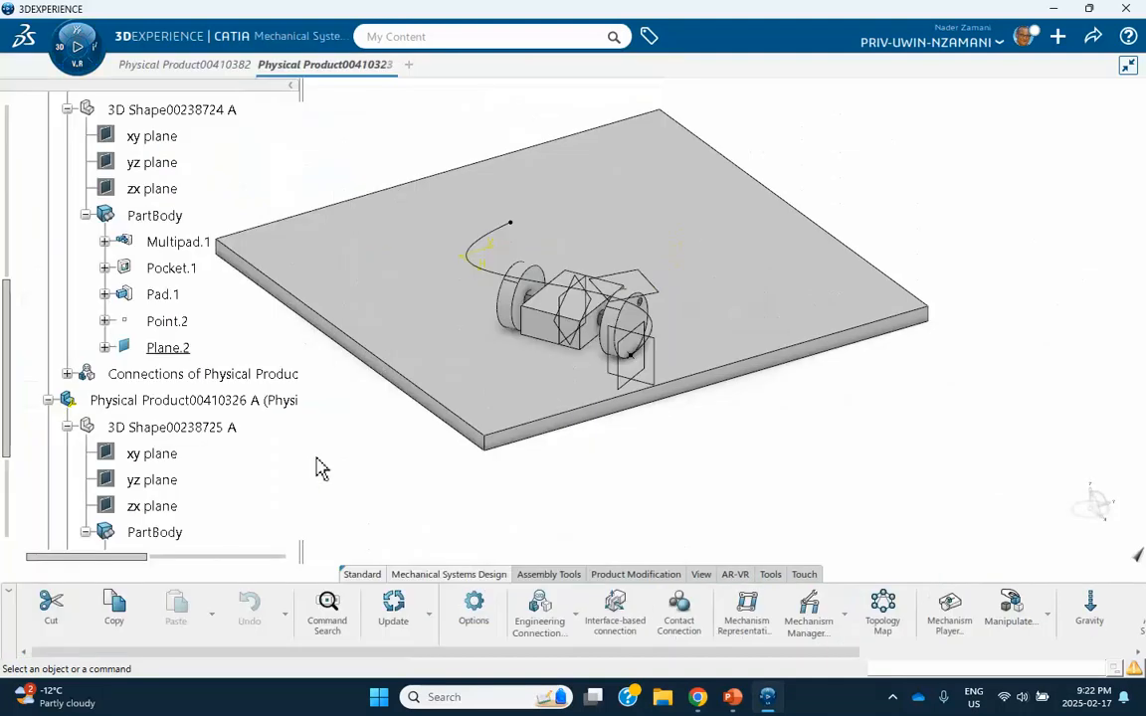
Create a mechanism representation with the default title and Normal Range design range, and open the Mechanism Manager.
left_click(733, 608)
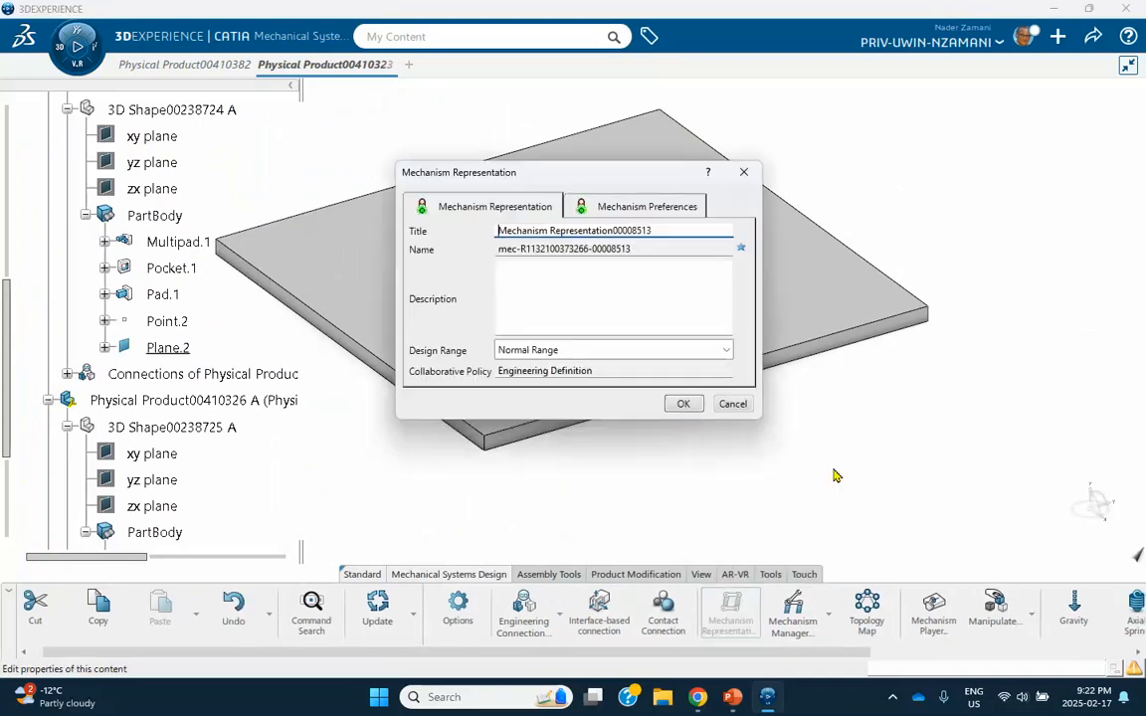
left_click(681, 403)
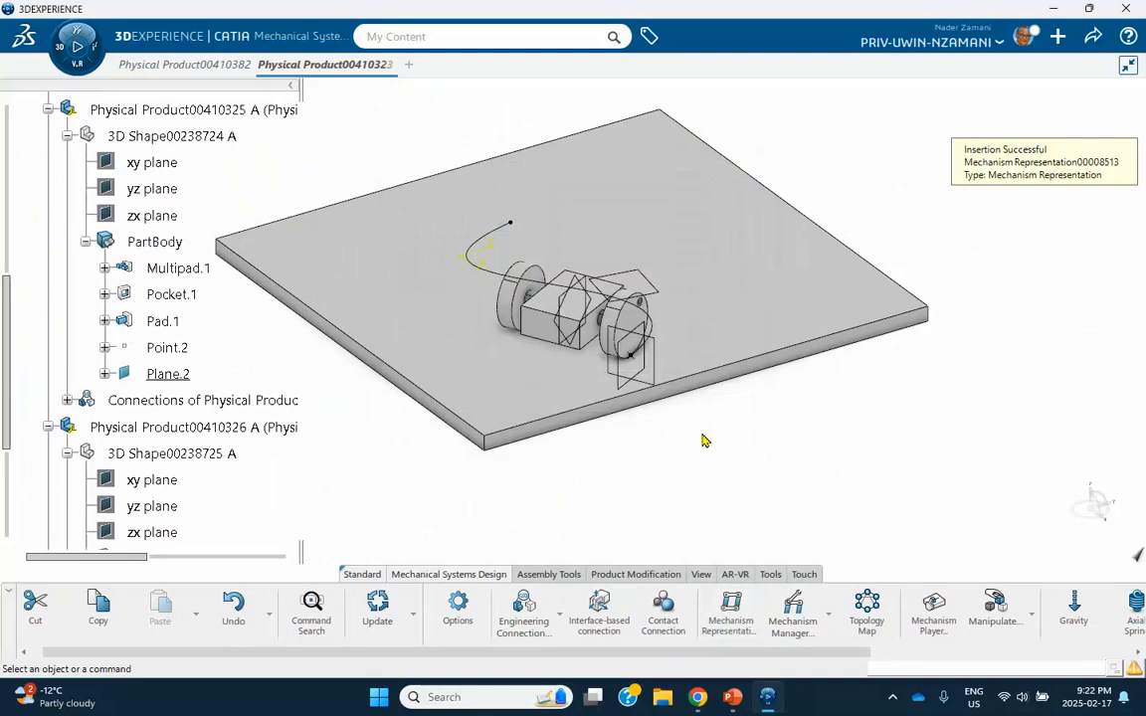
left_click(795, 618)
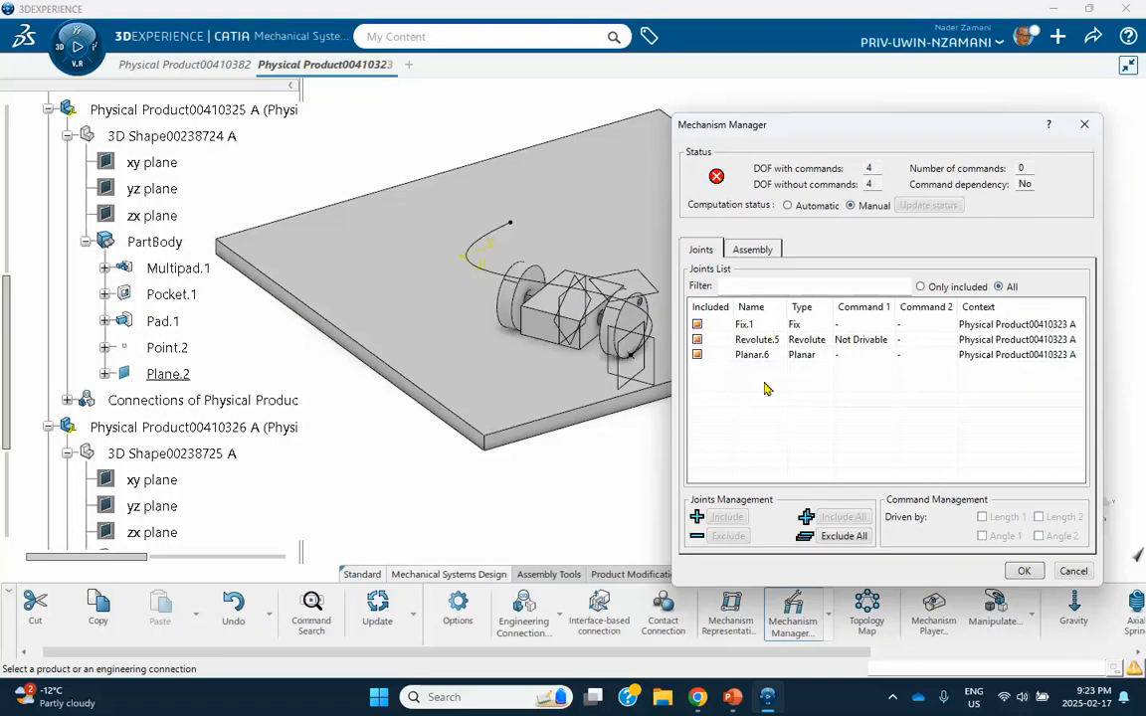
Review the planar and revolute joints in the Mechanism Manager's joint list and accept the mechanism.
scroll(130, 398, "down", 2)
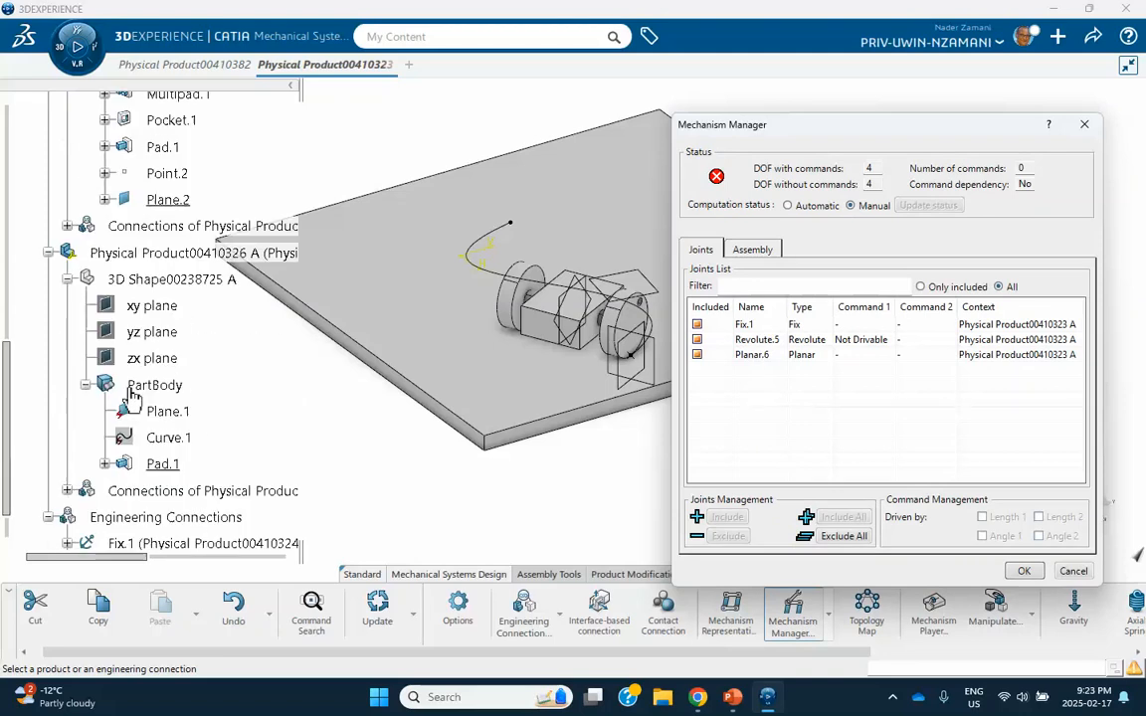
scroll(129, 334, "down", 2)
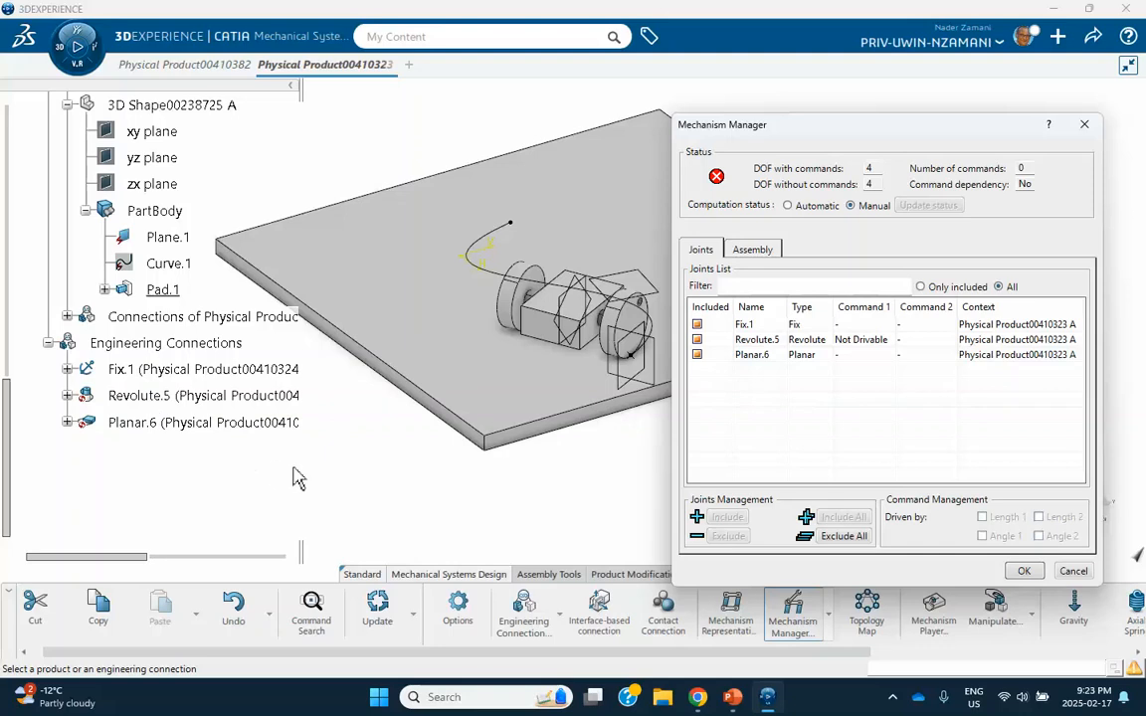
middle_click_drag(348, 445, 378, 407)
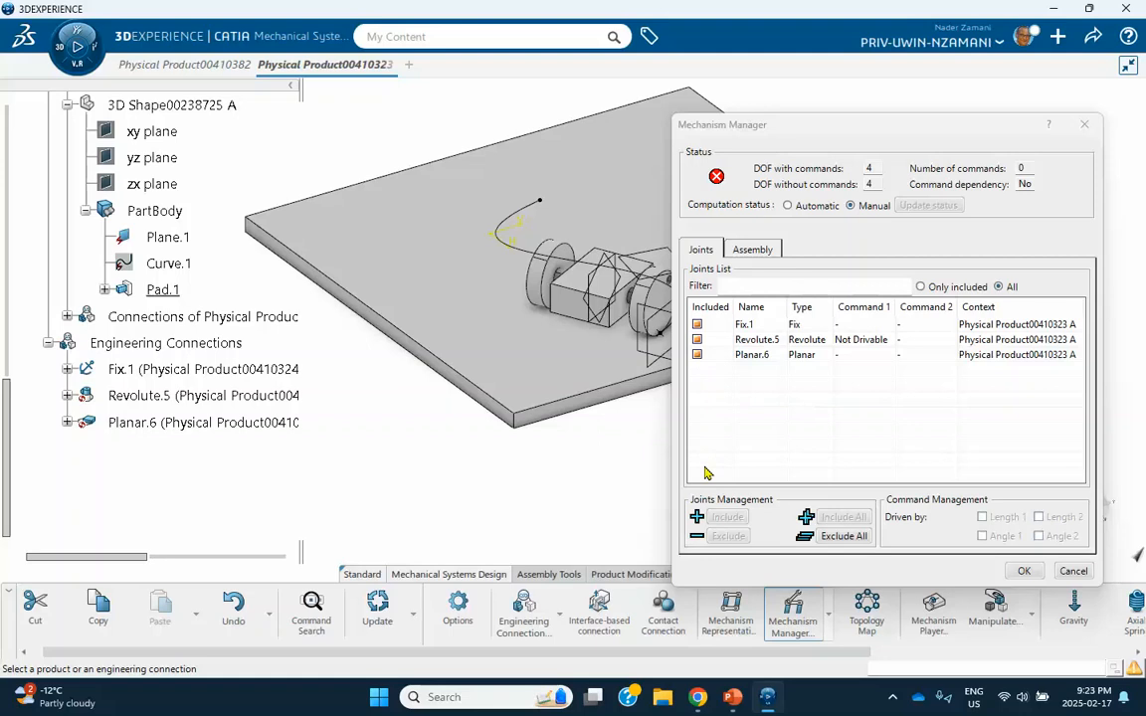
left_click(751, 356)
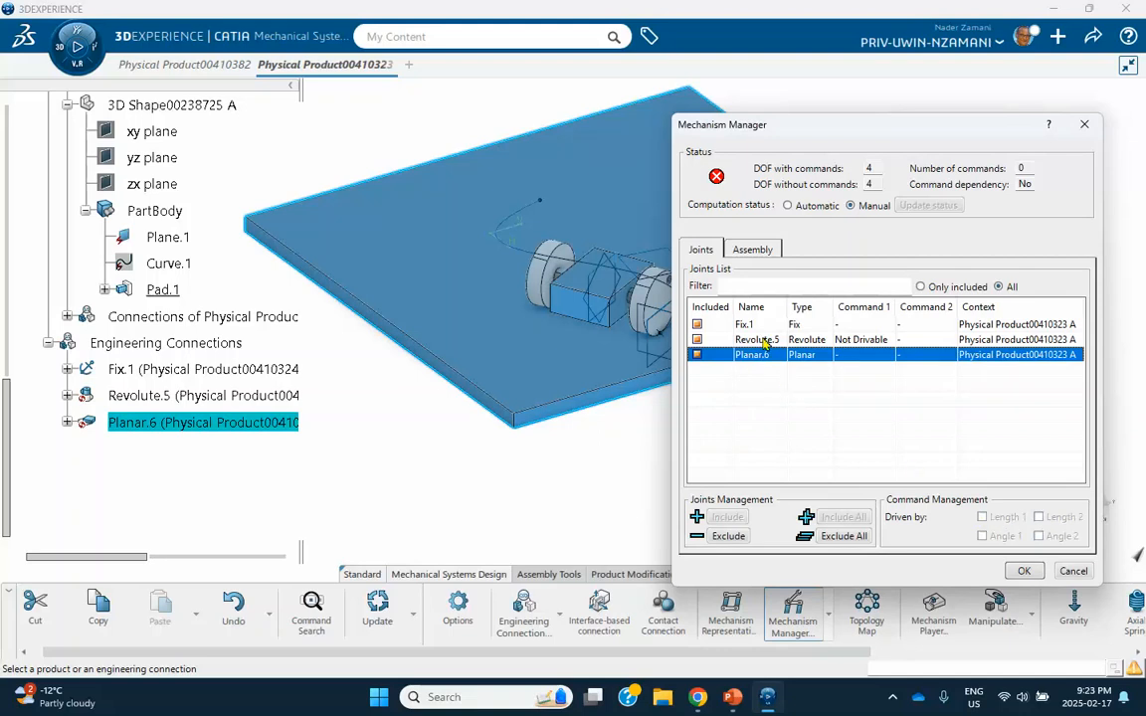
left_click(765, 340)
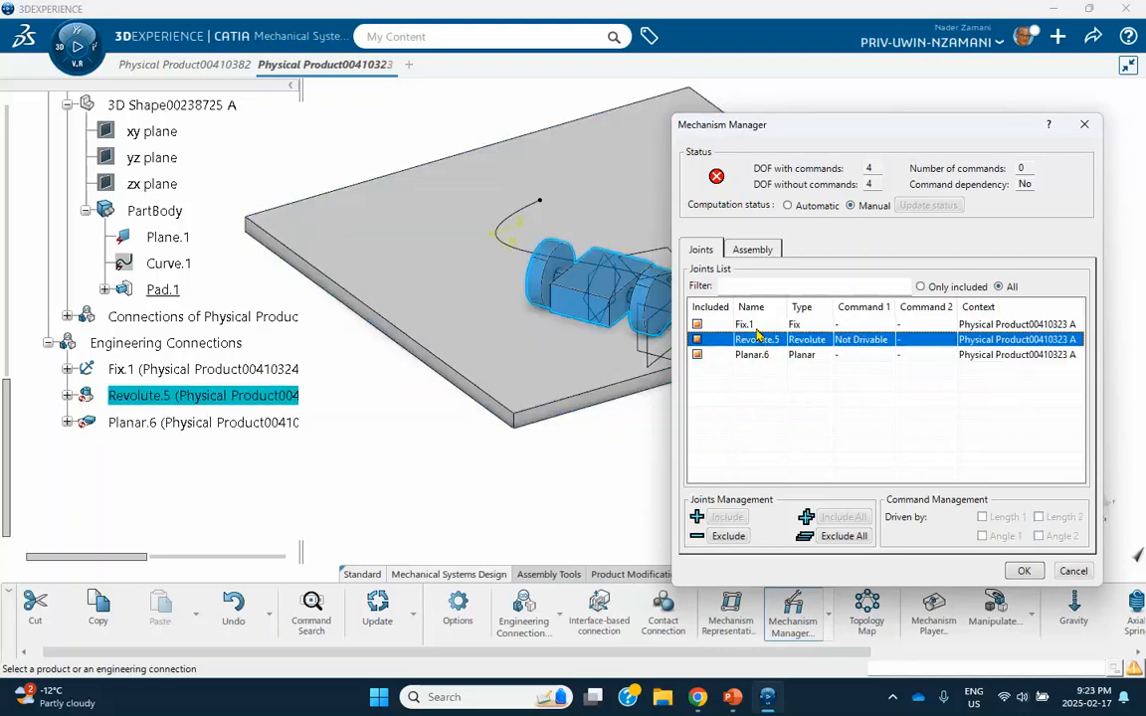
left_click(1025, 571)
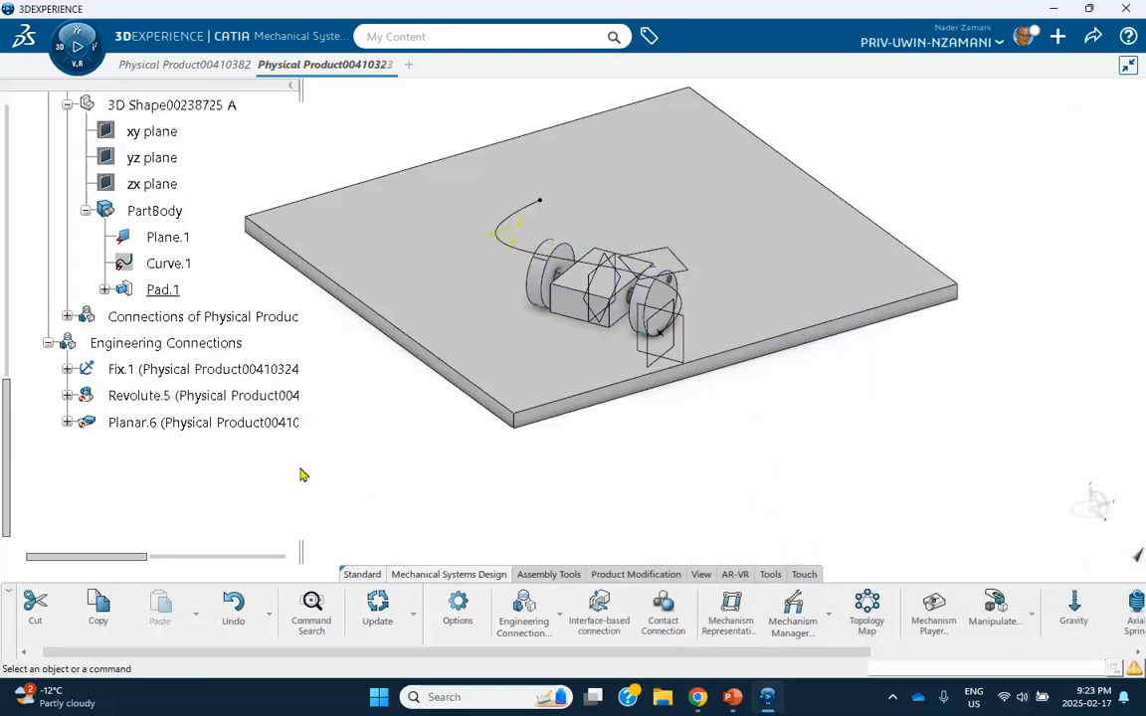
Start a new engineering connection and set its connection type to Roll Curve.
middle_click_drag(376, 484, 470, 498)
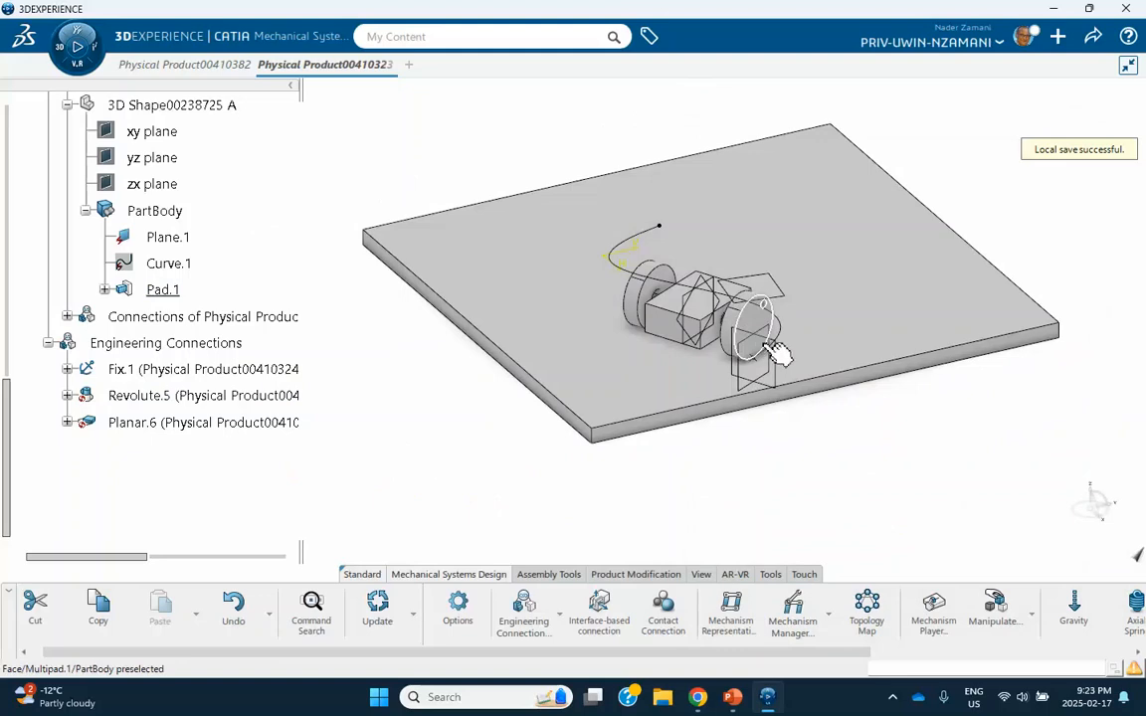
middle_click_drag(802, 414, 617, 342)
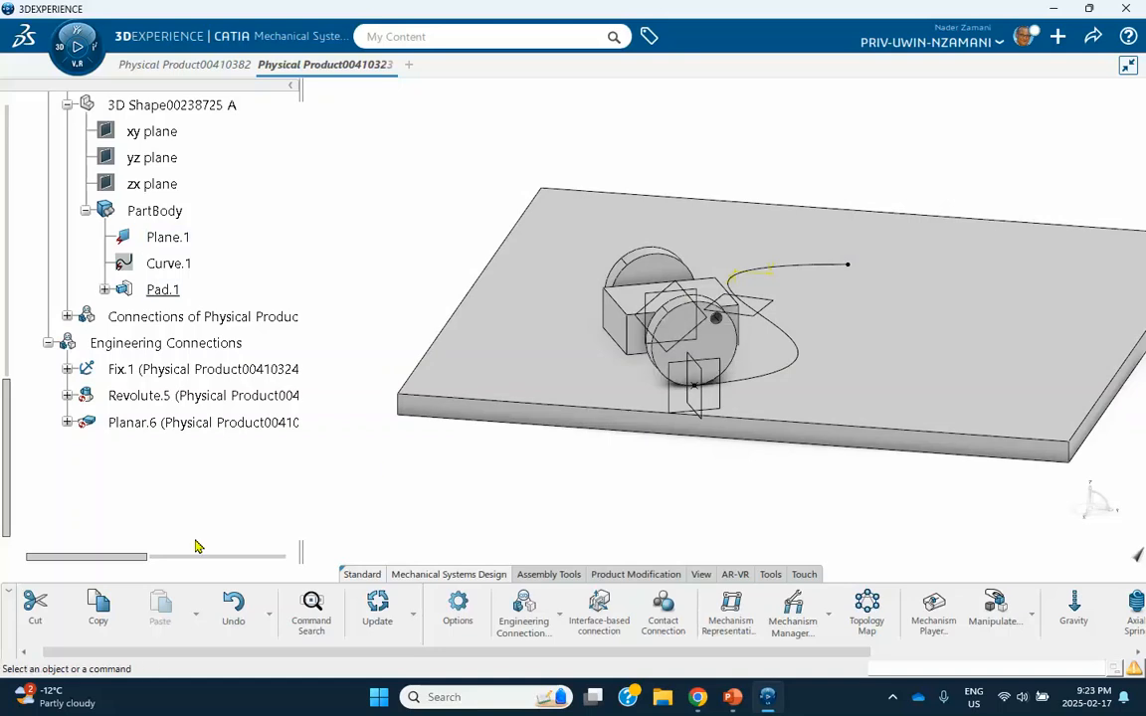
left_click(560, 617)
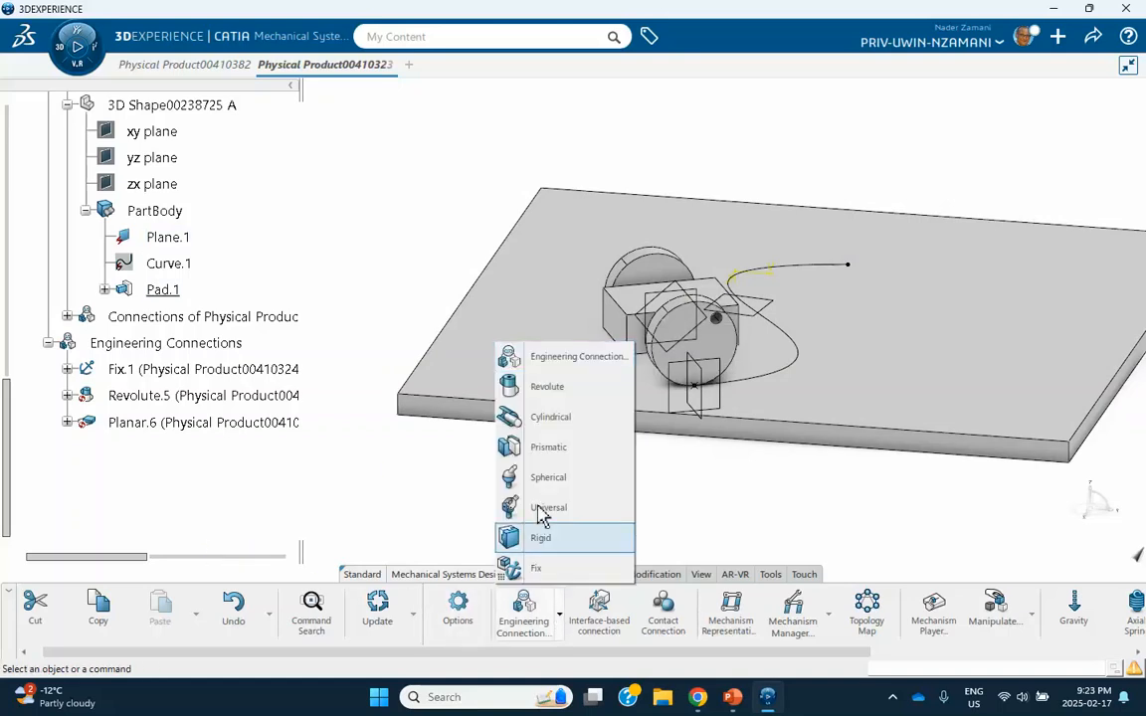
left_click(545, 361)
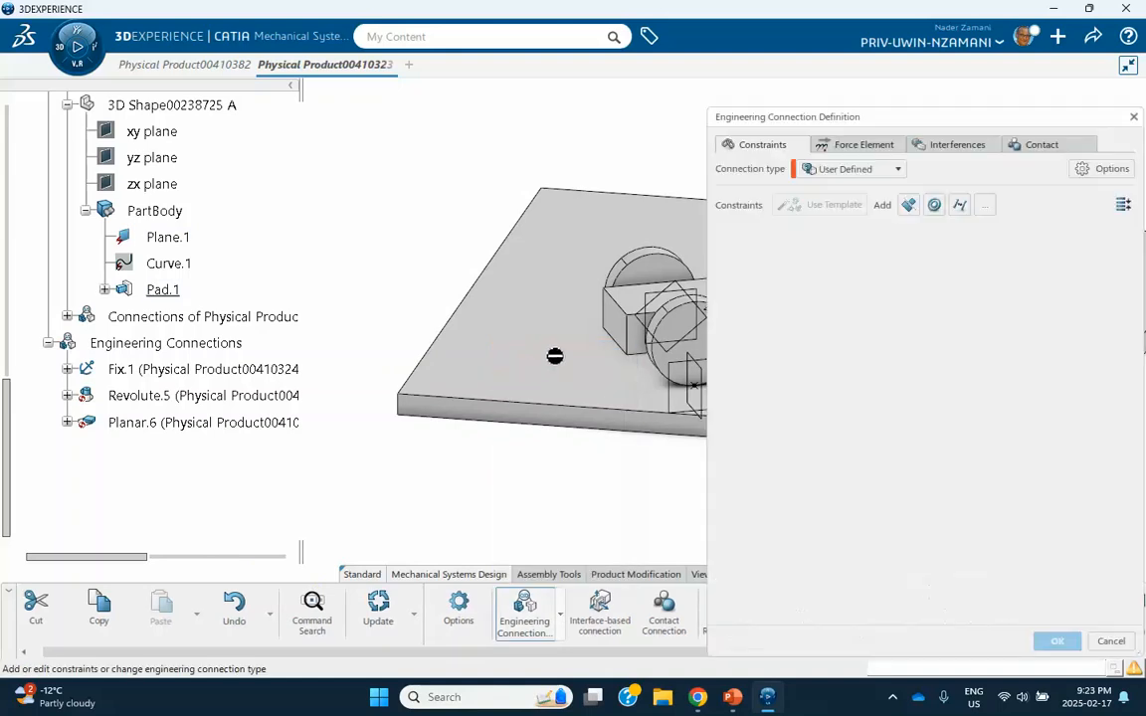
left_click(898, 169)
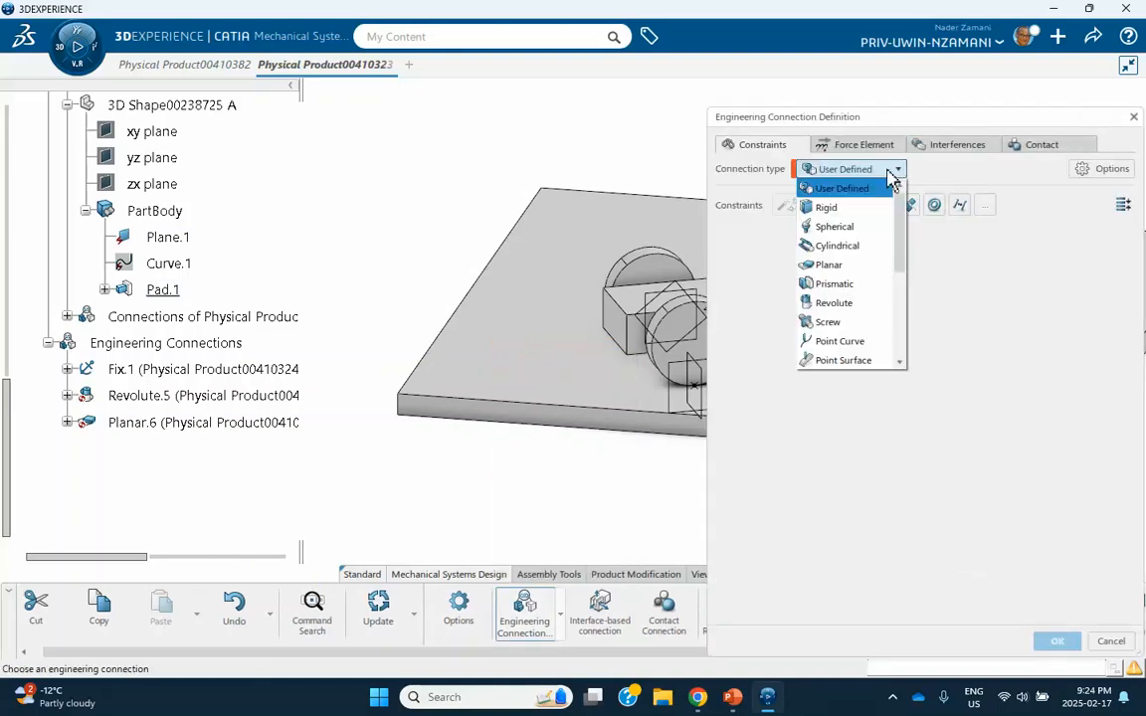
scroll(841, 269, "down", 3)
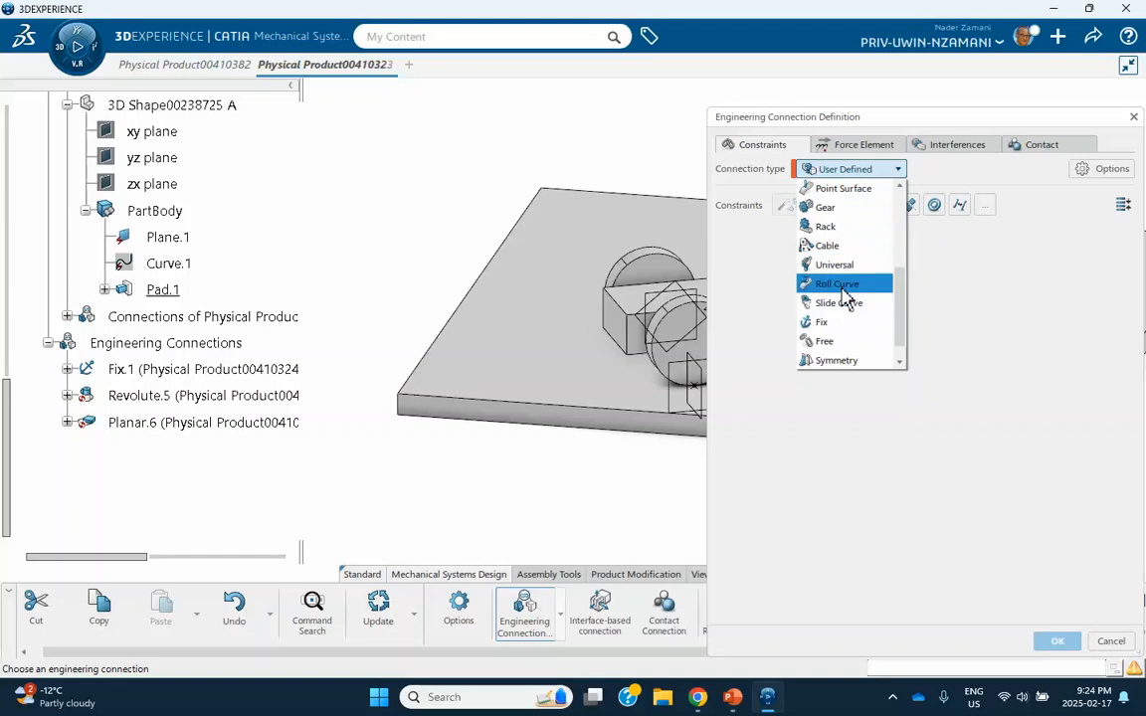
left_click(842, 288)
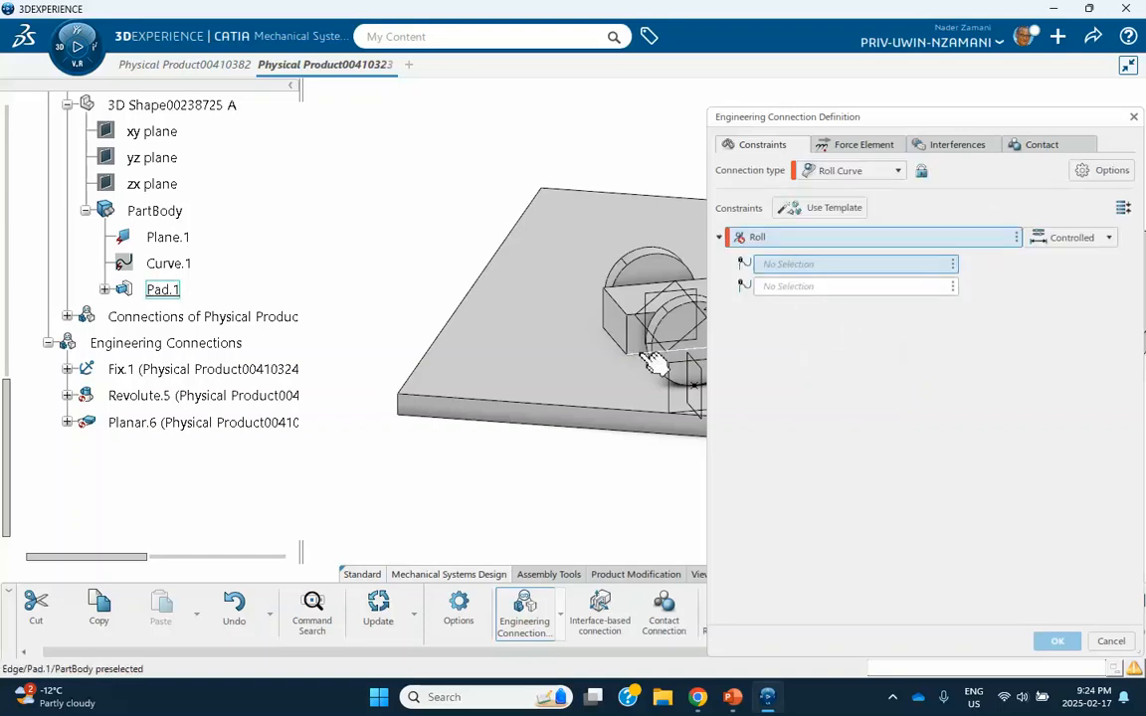
Define the Roll constraint between the near wheel's outer circular edge and the S-shaped curve on the plate, and accept the connection.
middle_click_drag(659, 366, 519, 440)
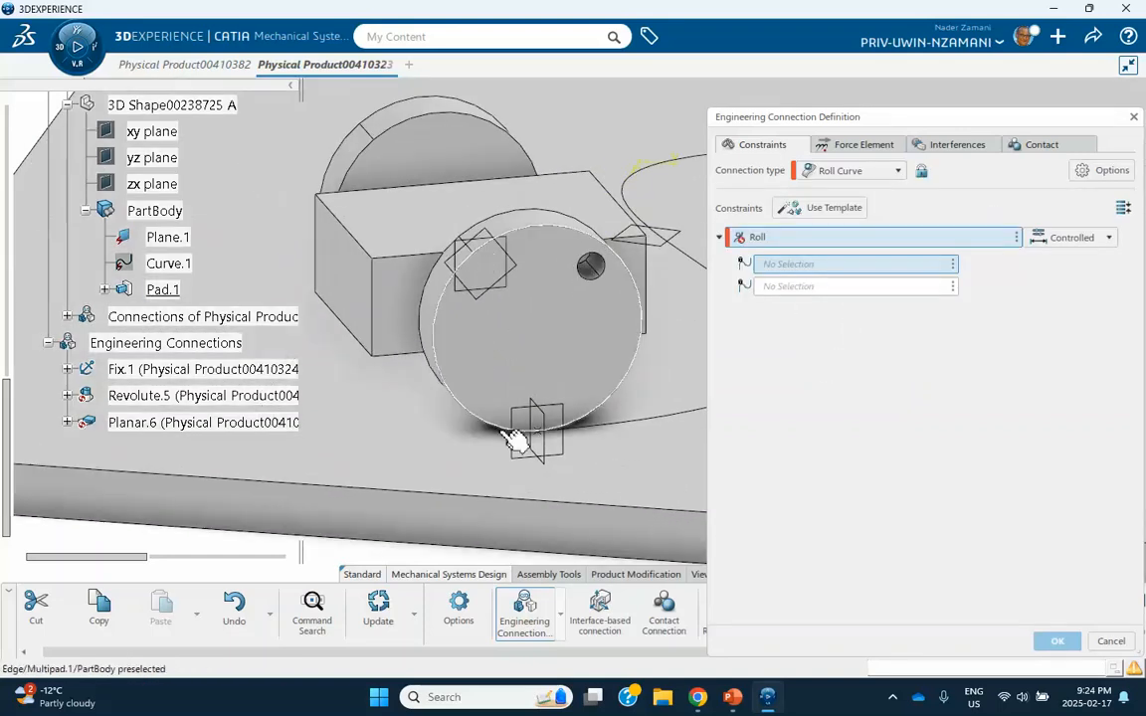
left_click(635, 374)
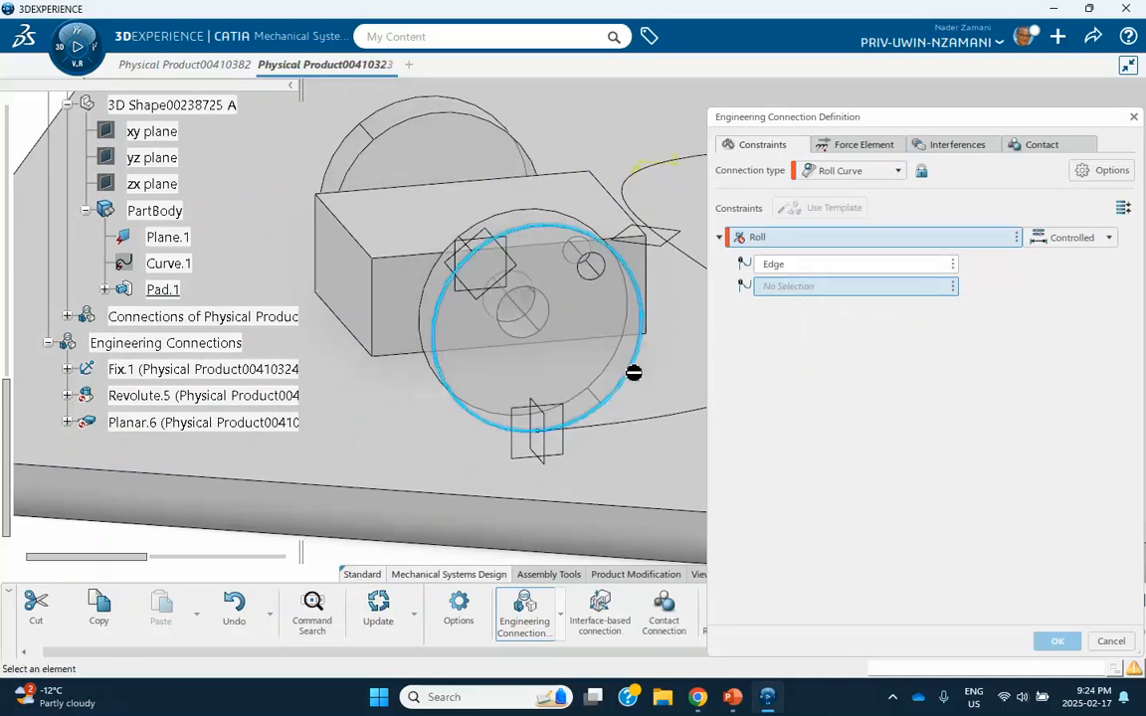
left_click(660, 430)
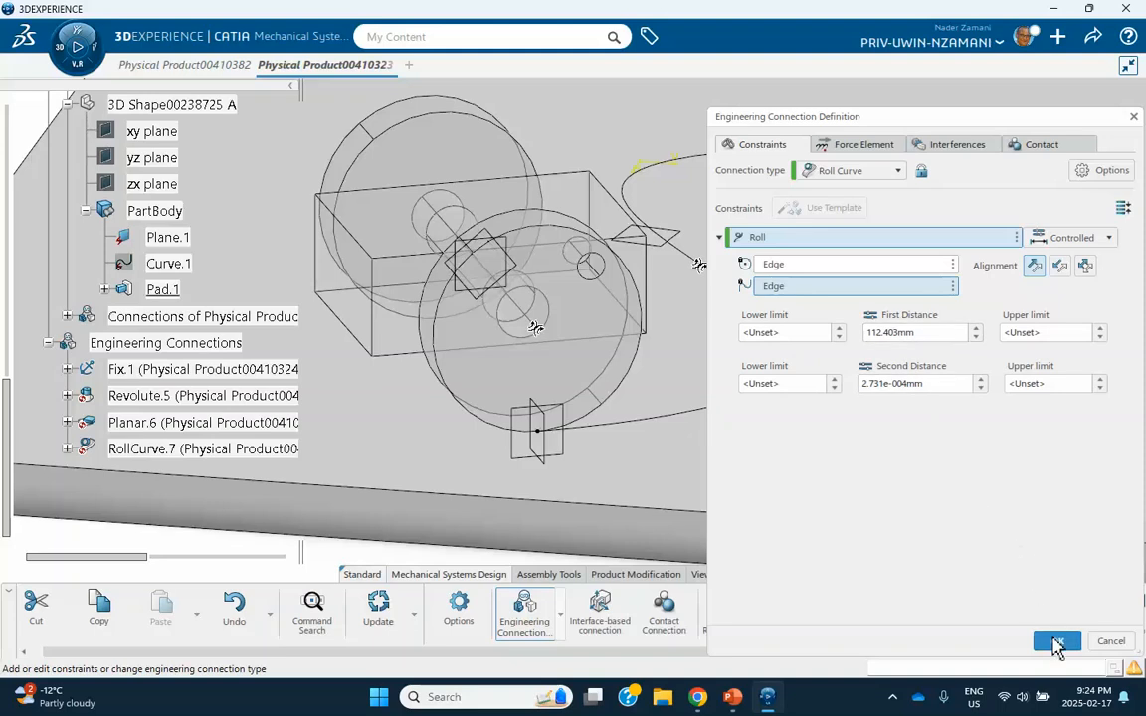
left_click(1054, 641)
left_click(617, 404)
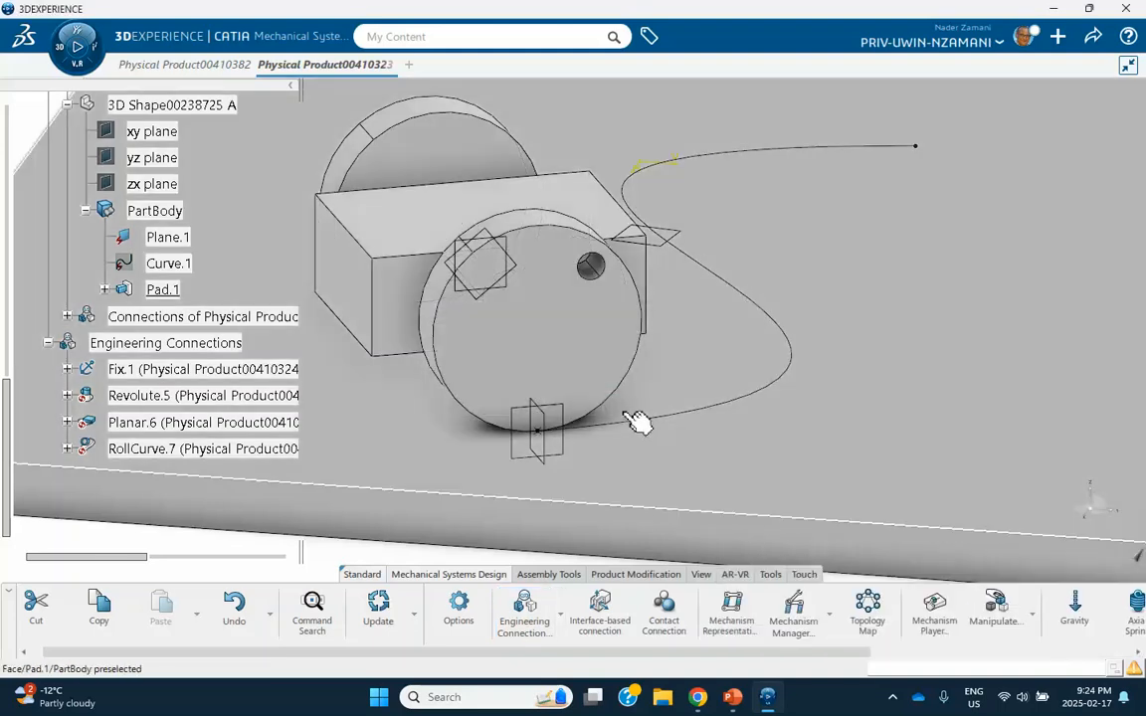
Include the RollCurve.7 joint in the mechanism, drive it by Length 1, and accept the Mechanism Manager settings.
mouse_move(640, 421)
middle_mouse_down()
mouse_move(636, 310)
mouse_move(652, 418)
middle_mouse_up()
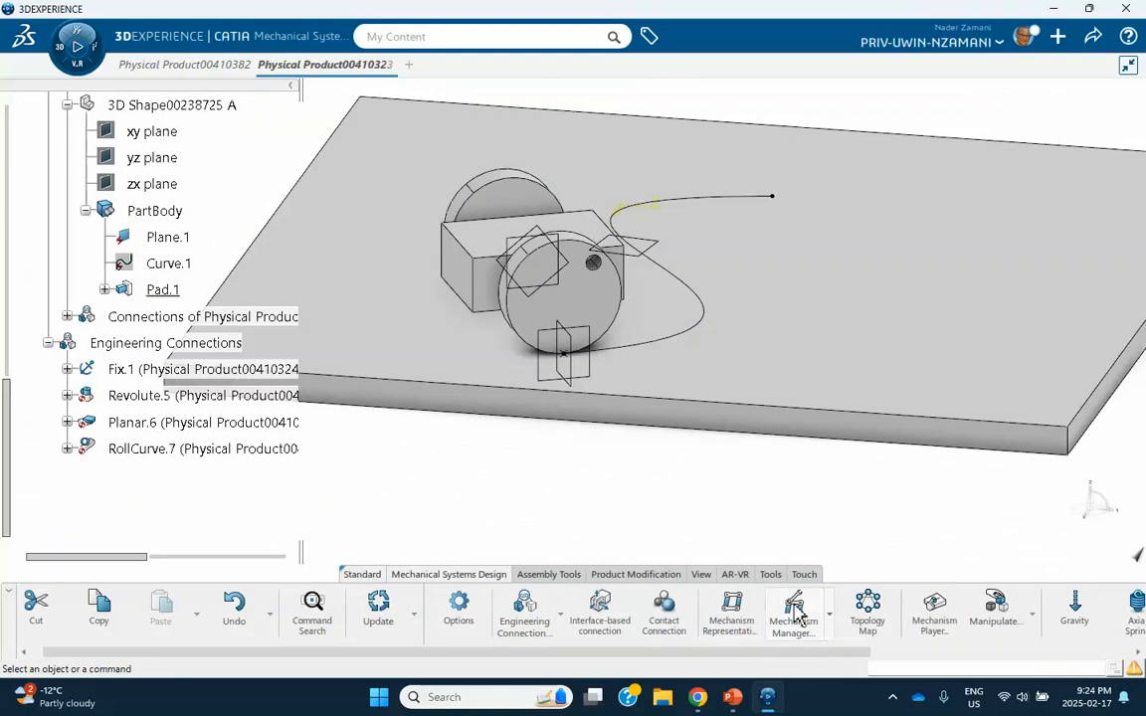
left_click(795, 609)
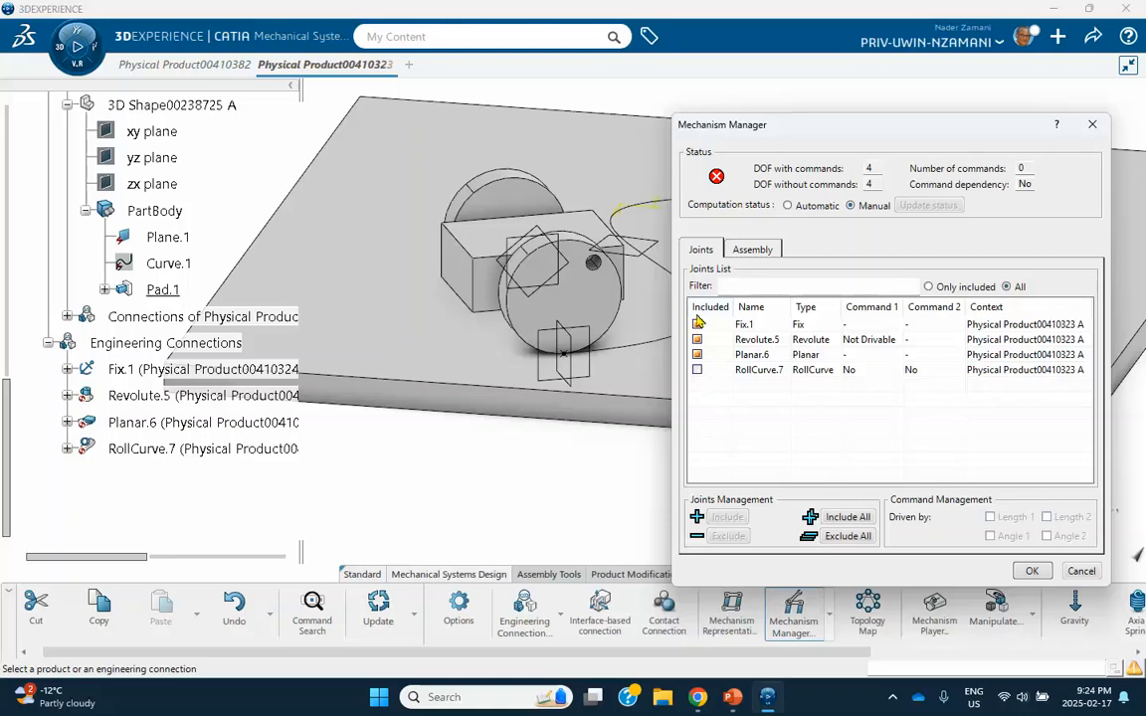
left_click(697, 370)
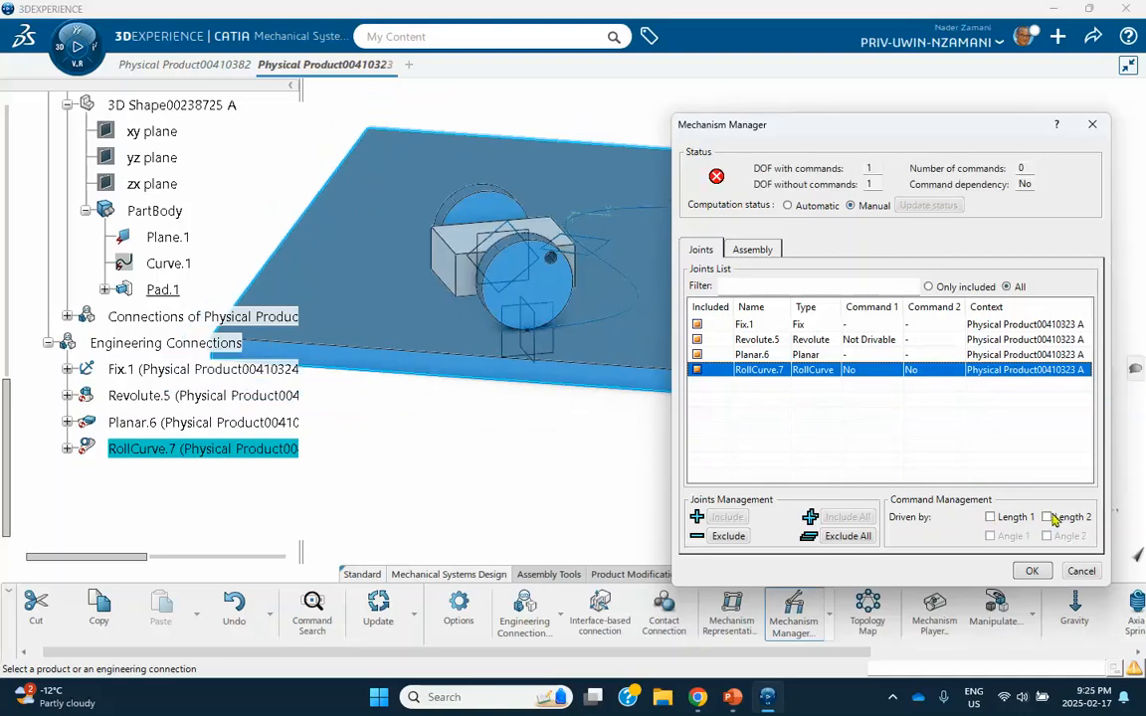
left_click(991, 517)
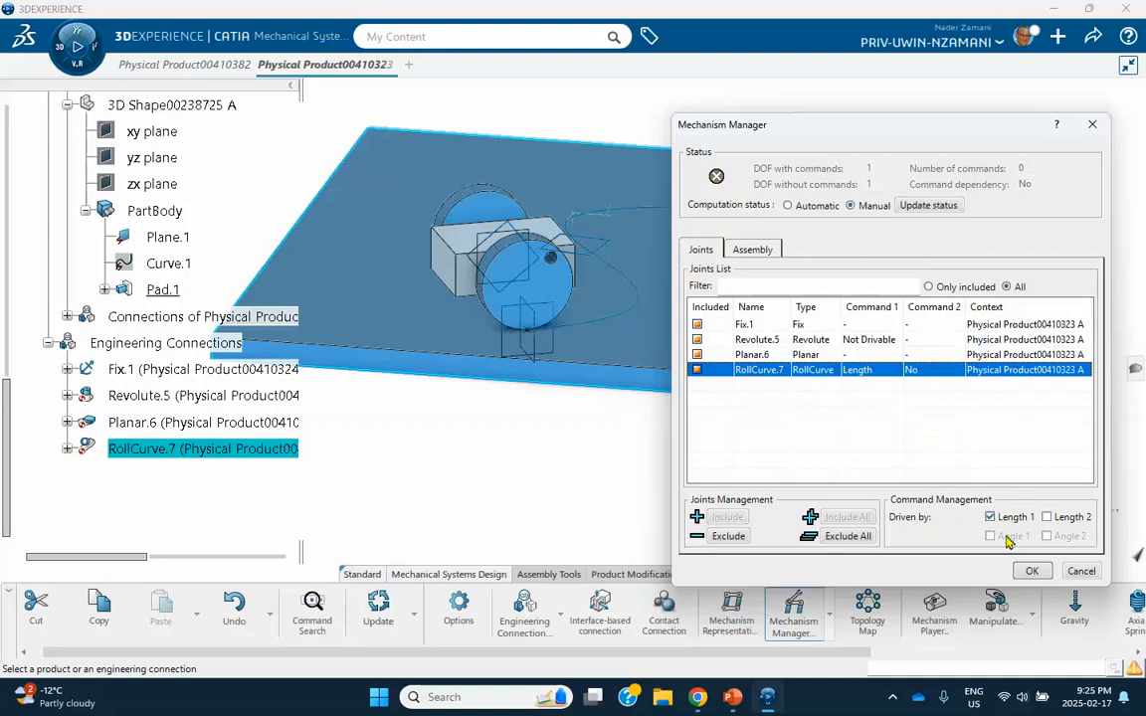
left_click(1030, 573)
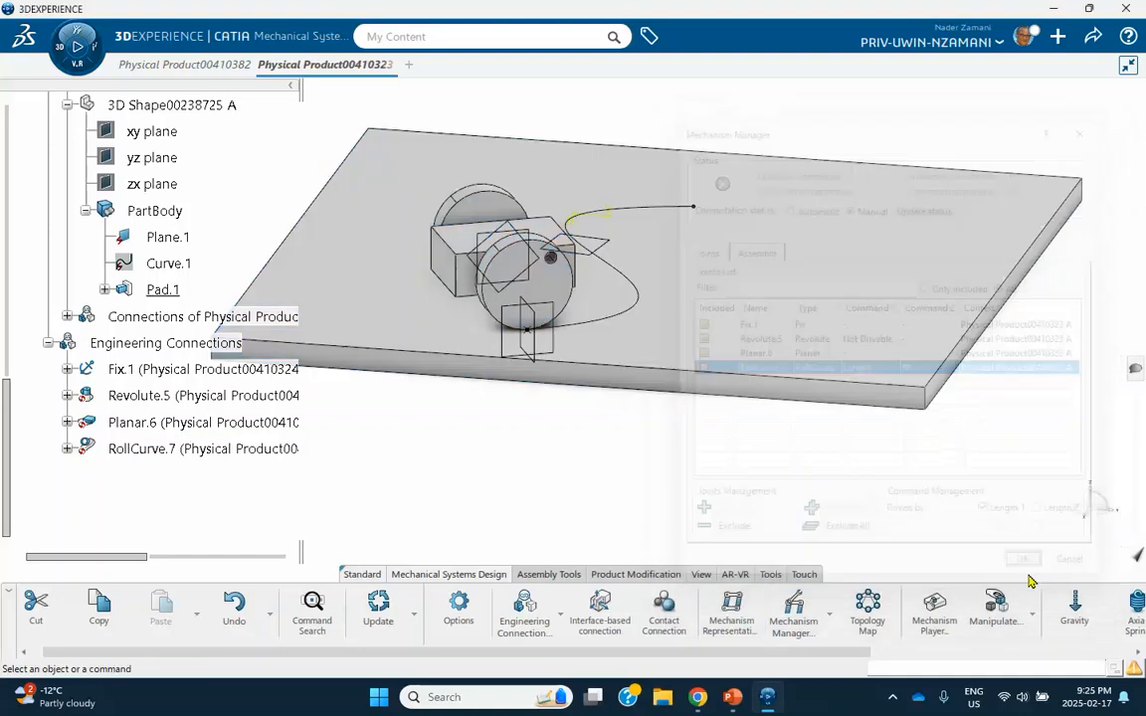
Try to move the mechanism in the Mechanism Player with Command.1 at about 42.48 mm, reset all commands, and close the player.
left_click(935, 614)
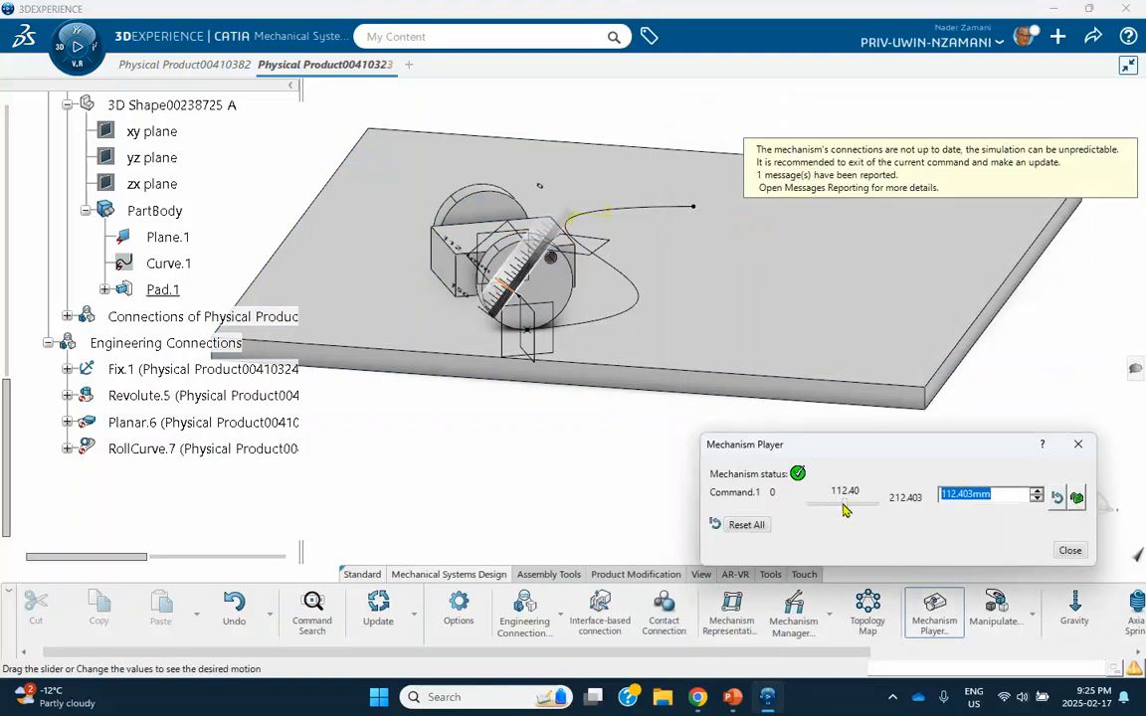
left_click_drag(847, 508, 820, 507)
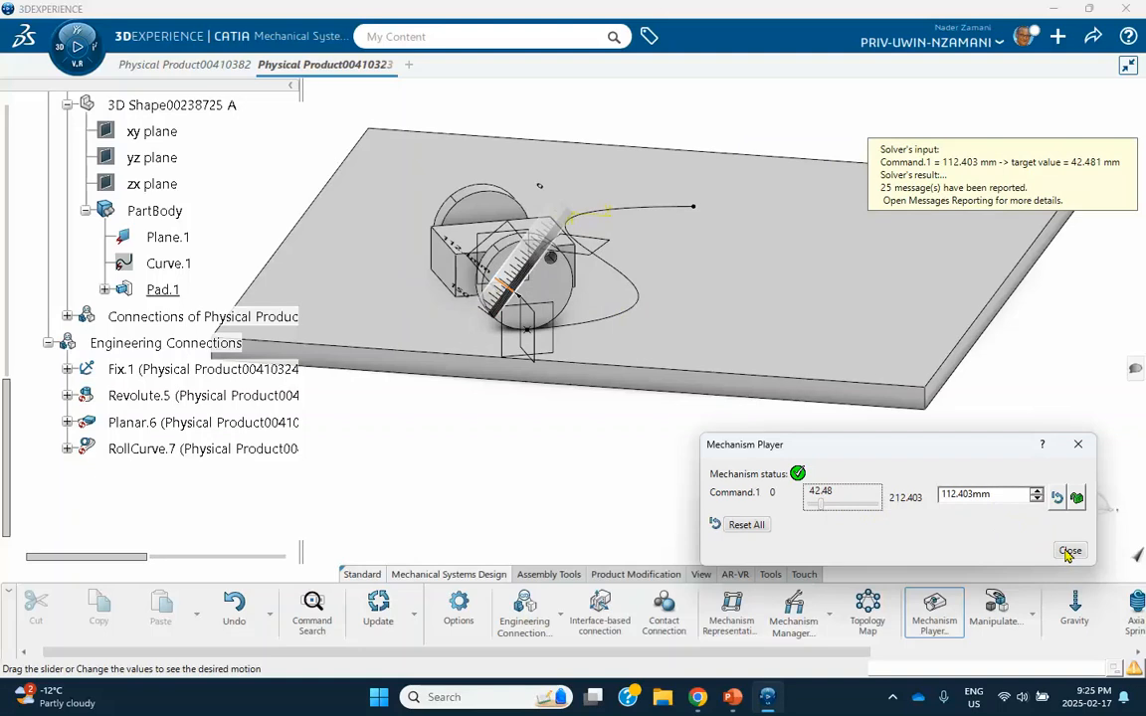
left_click(741, 526)
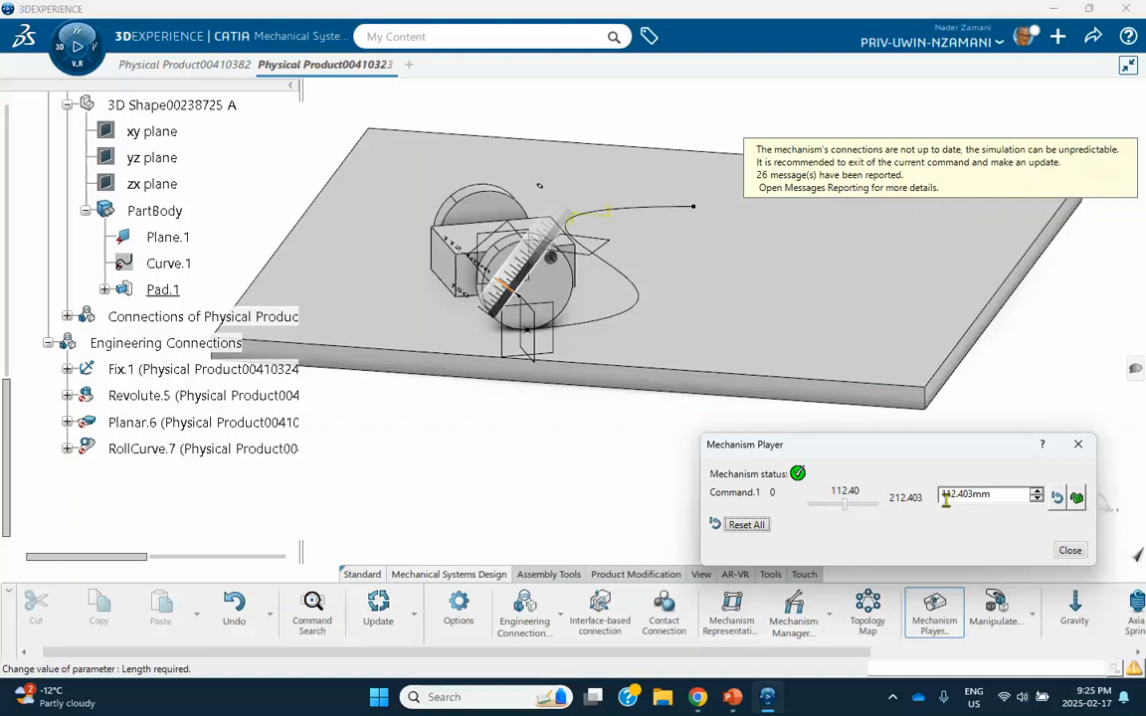
left_click(1069, 551)
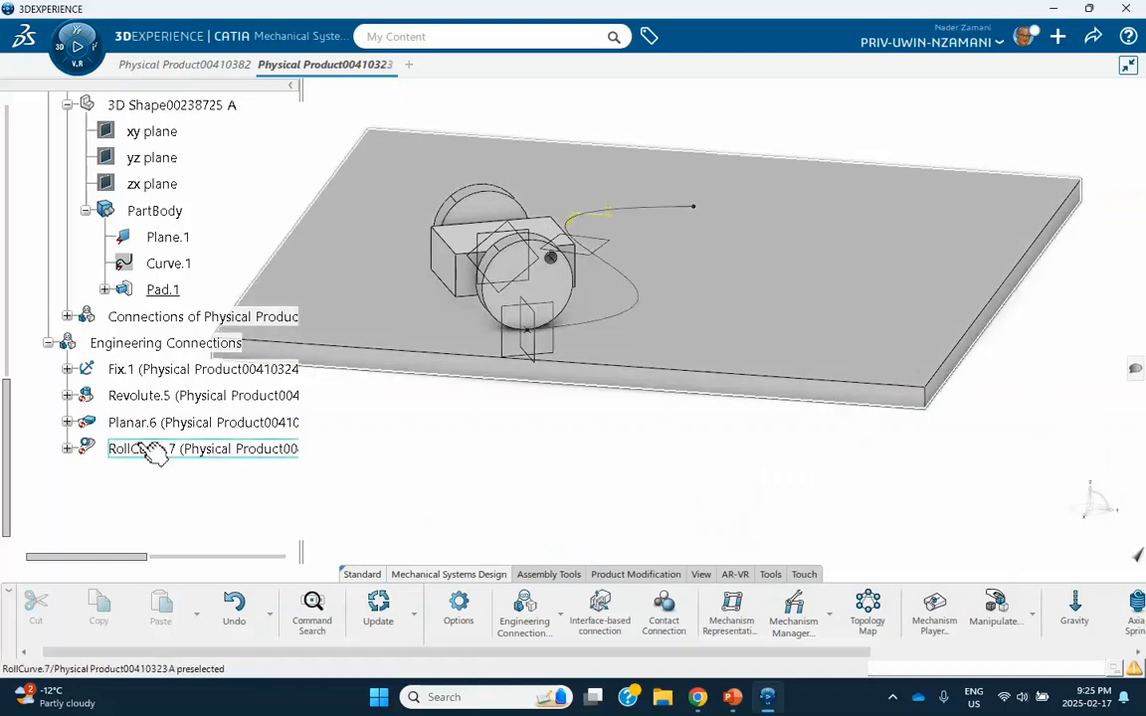
Edit the RollCurve.7 connection, set the First Distance upper limit to 500 mm, and accept the definition.
double_click(153, 451)
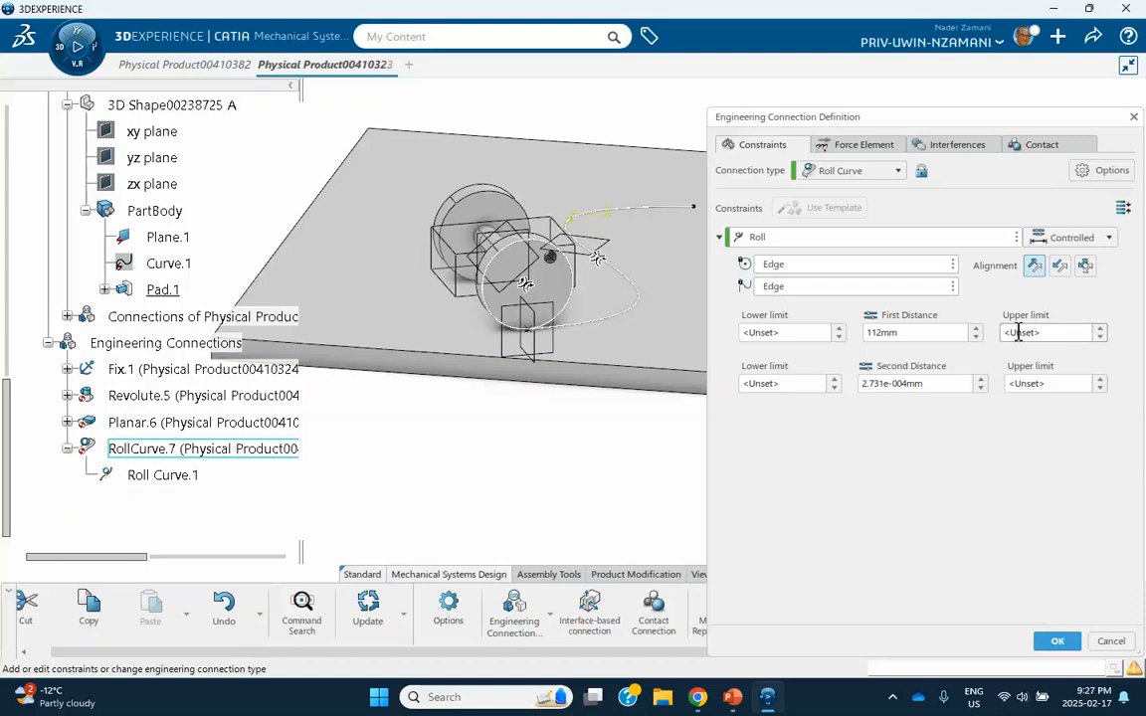
left_click(1063, 332)
type("500mm")
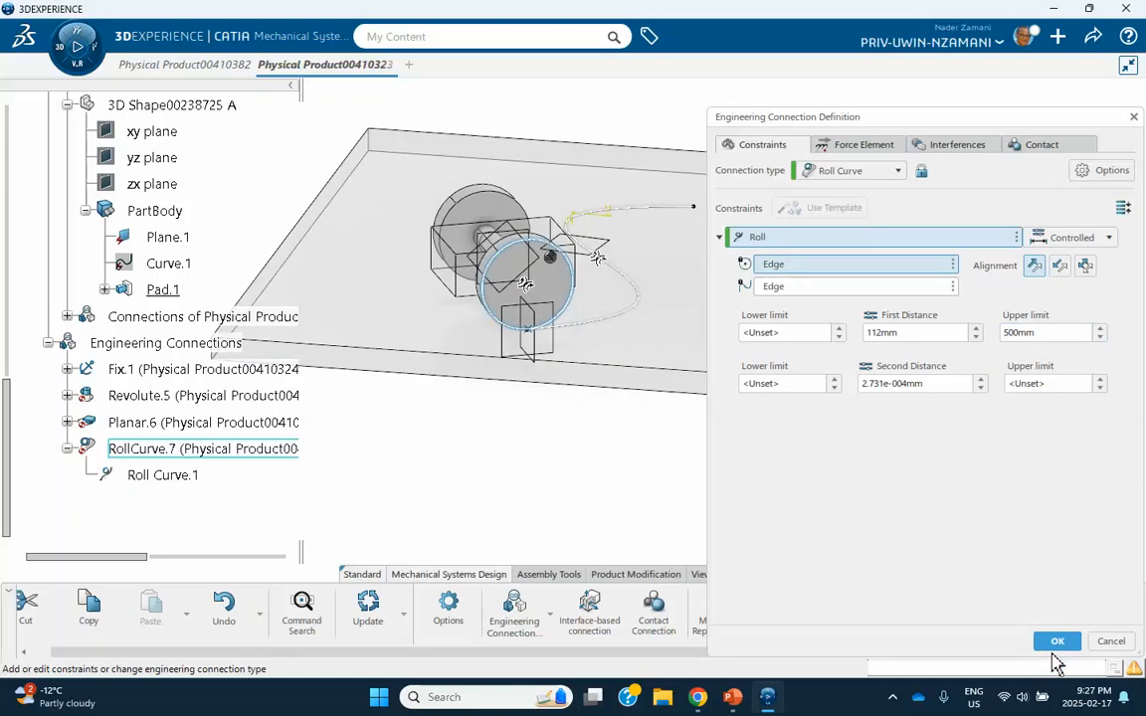
left_click(1057, 644)
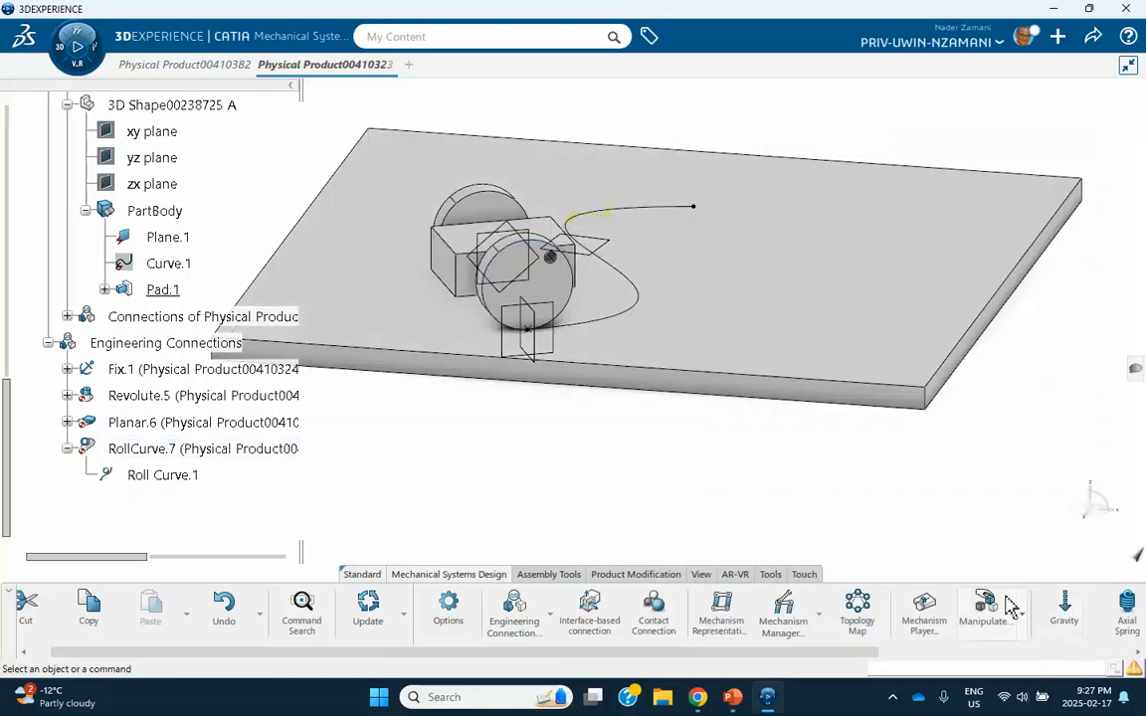
Test the mechanism's motion in the Mechanism Player by varying Command.1 within its 0 to 500 mm range.
left_click(923, 608)
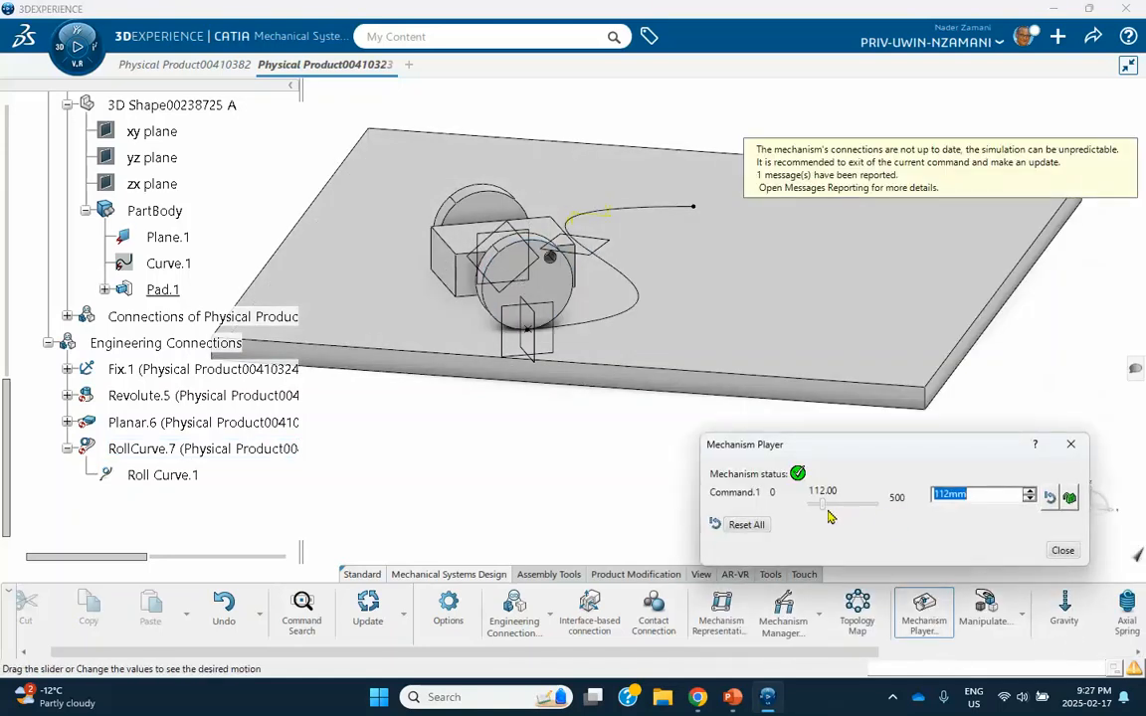
mouse_move(822, 508)
left_mouse_down()
mouse_move(862, 504)
mouse_move(828, 498)
left_mouse_up()
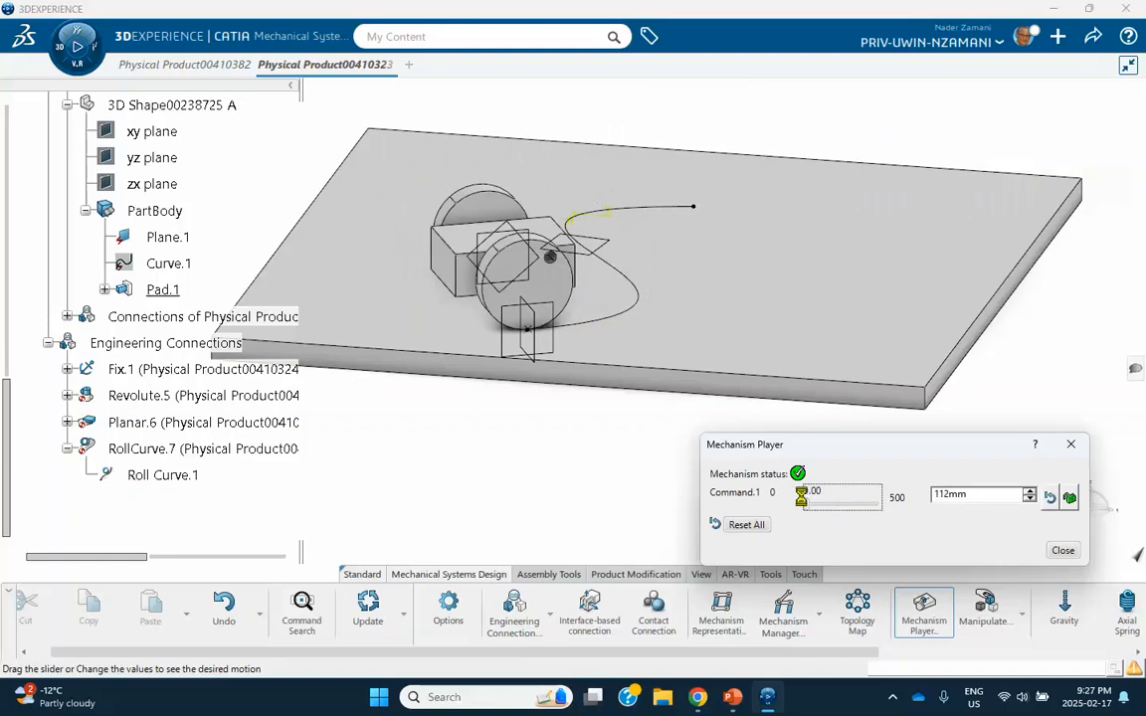